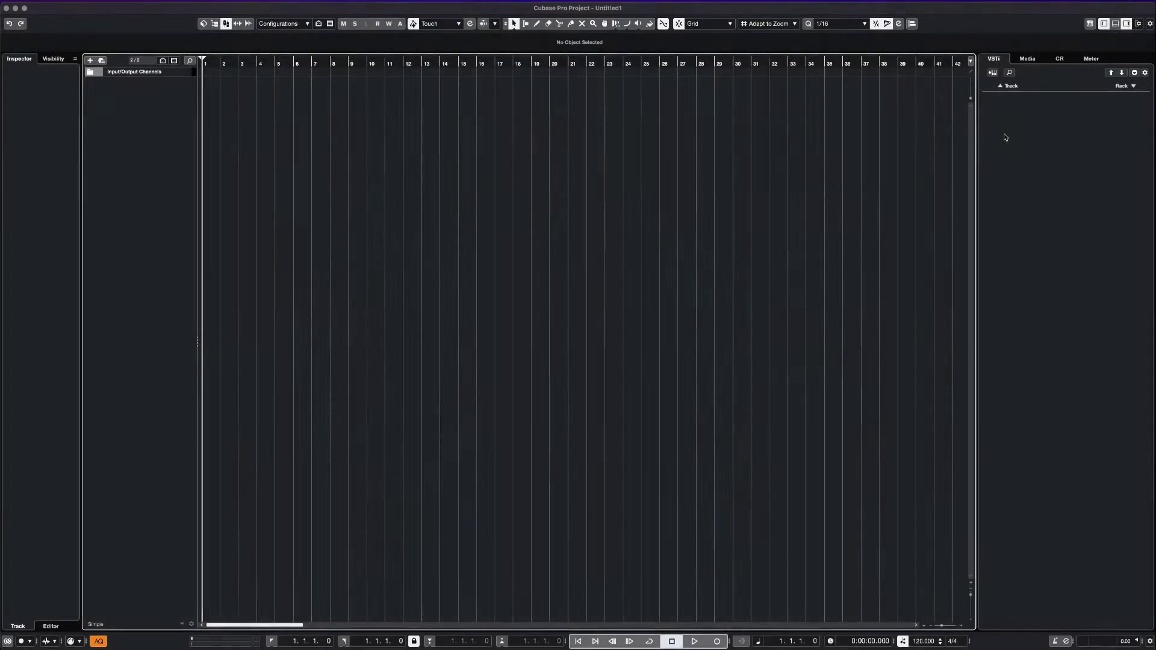
# Add a Captain Chords Epic instrument track from the instrument list and collapse the VST Instruments folder
pyautogui.rightClick(1041, 115)
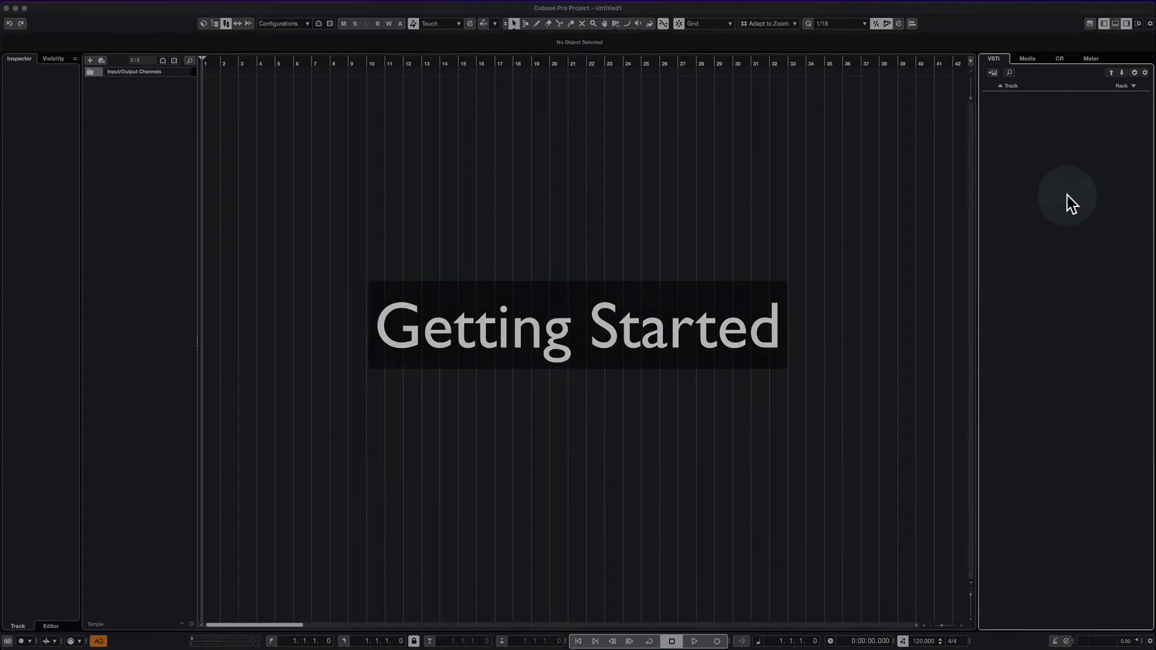
pyautogui.click(683, 210)
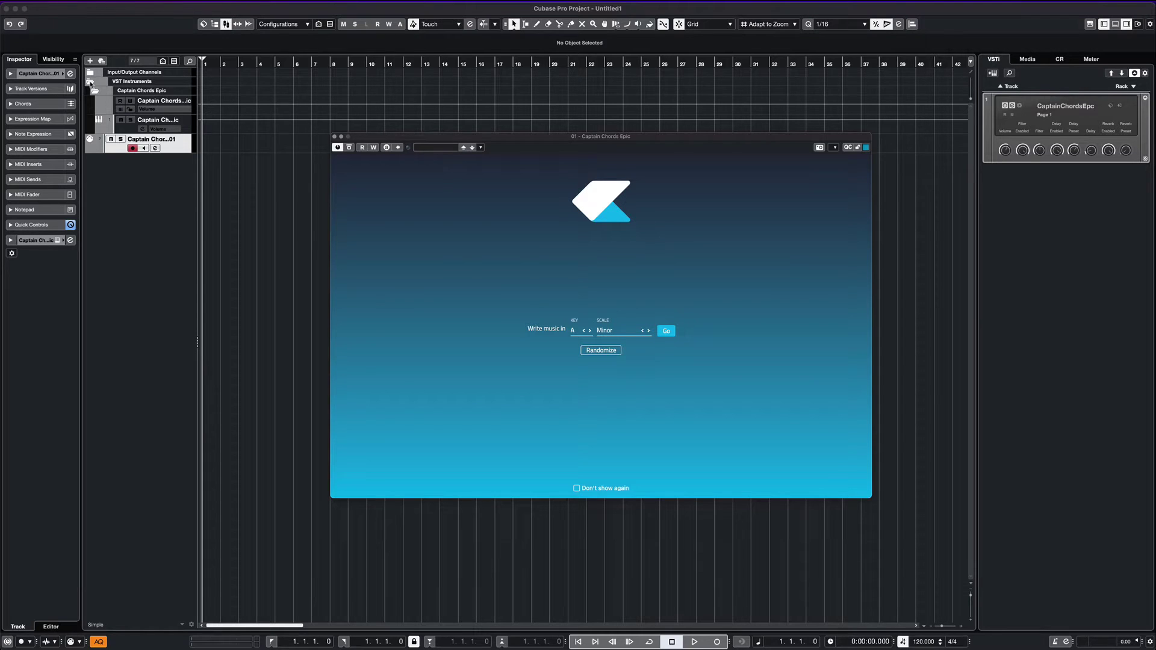
pyautogui.click(91, 82)
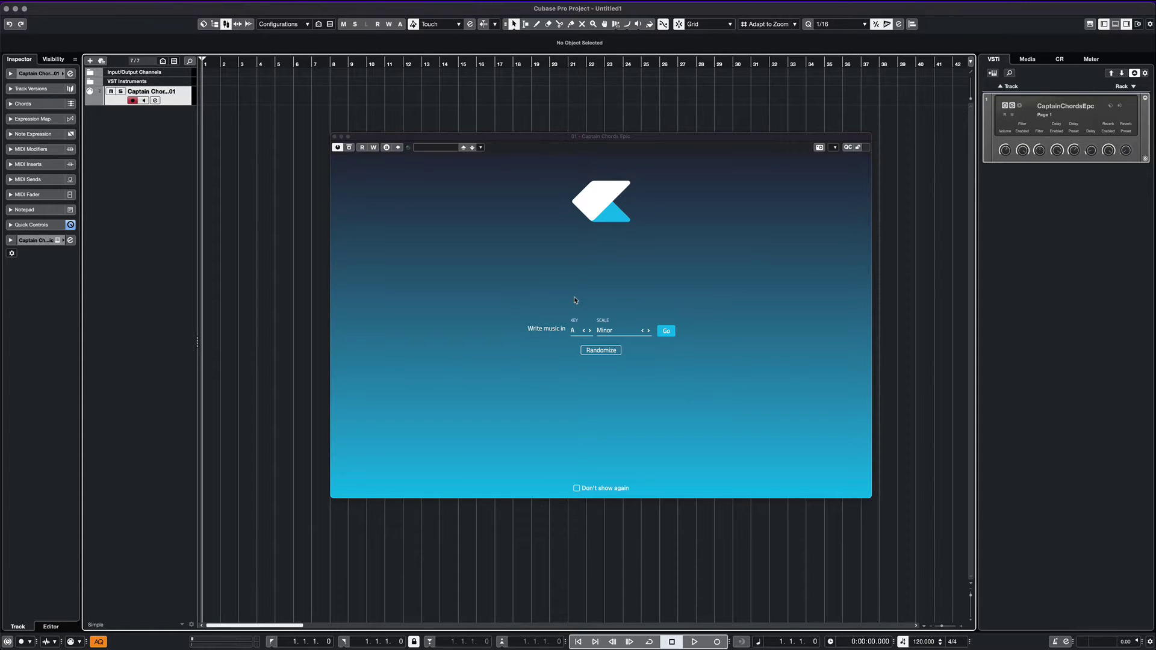
# Set Captain Chords Epic's key to C and its scale to Major
pyautogui.click(573, 331)
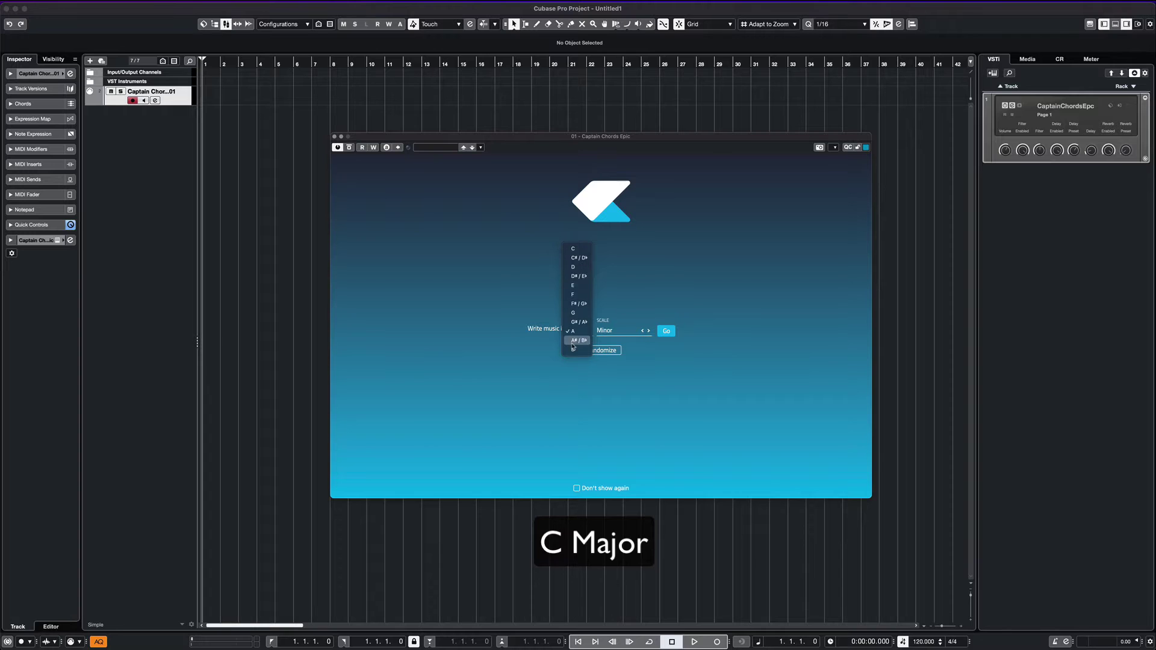
pyautogui.click(577, 250)
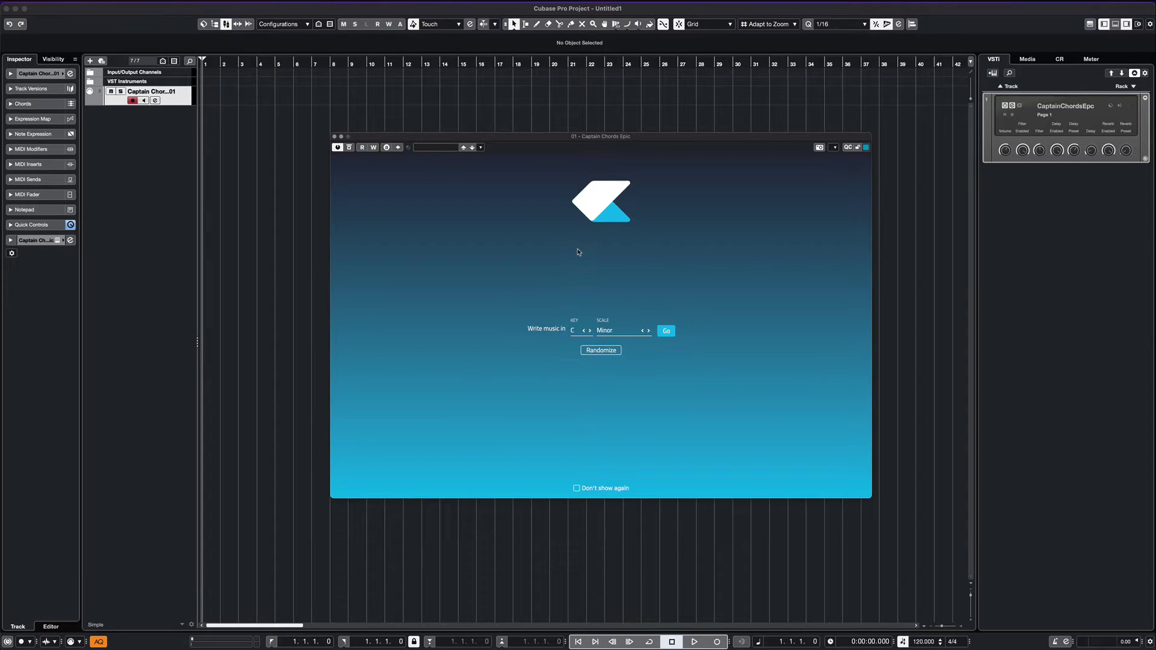
pyautogui.click(620, 333)
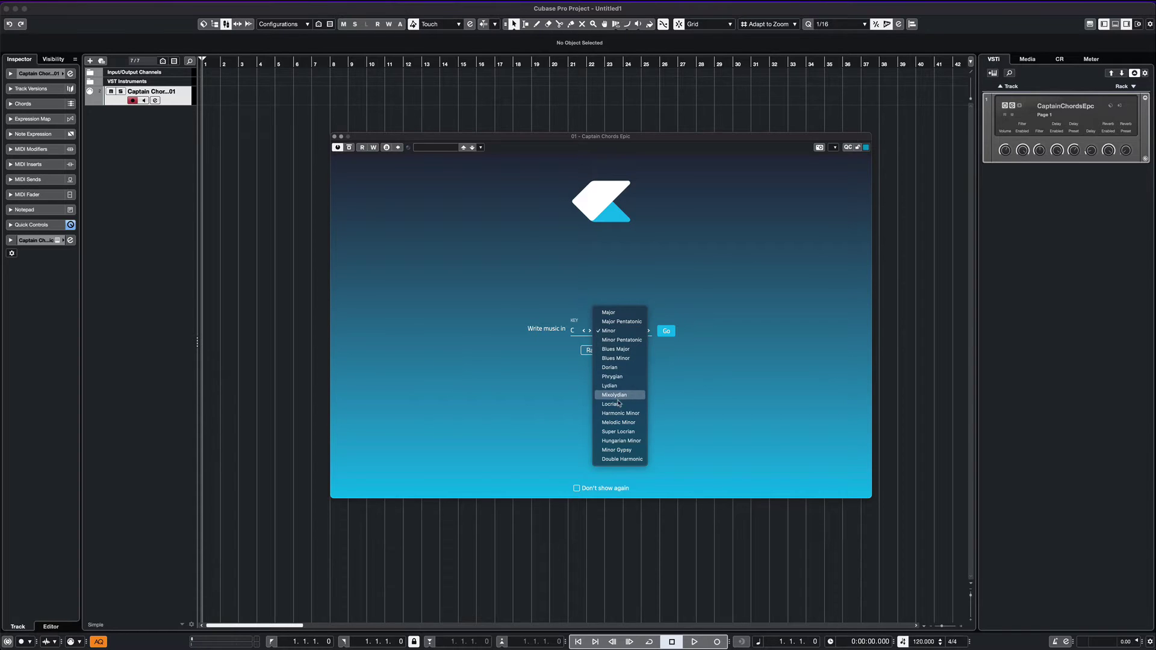
pyautogui.click(618, 313)
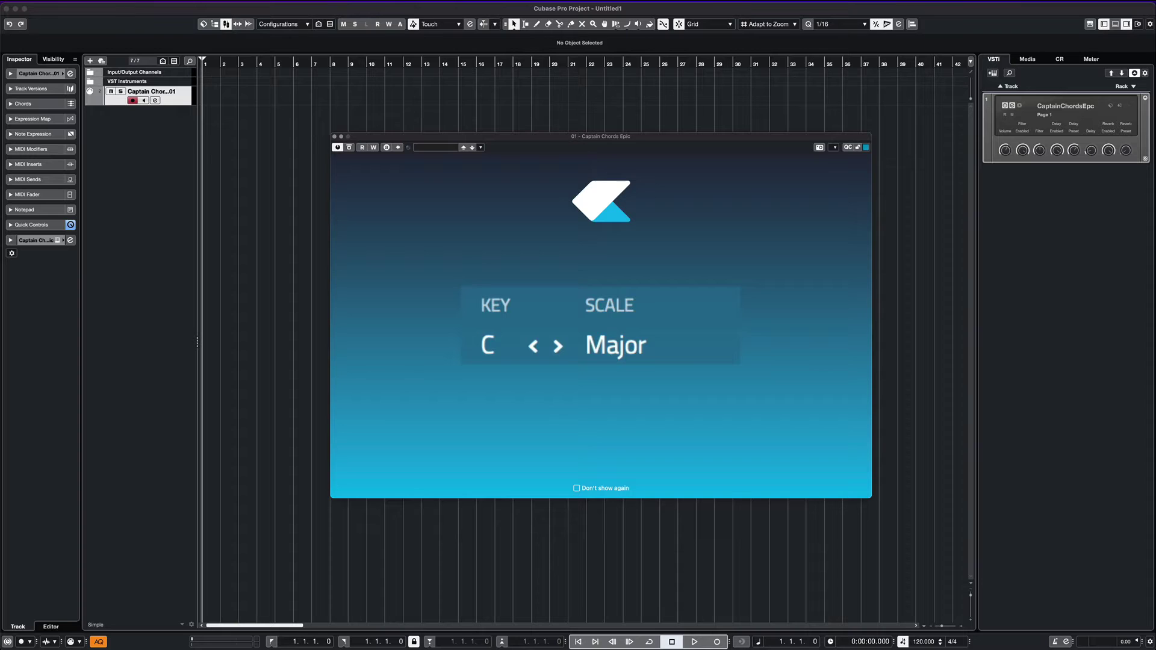
pyautogui.click(667, 331)
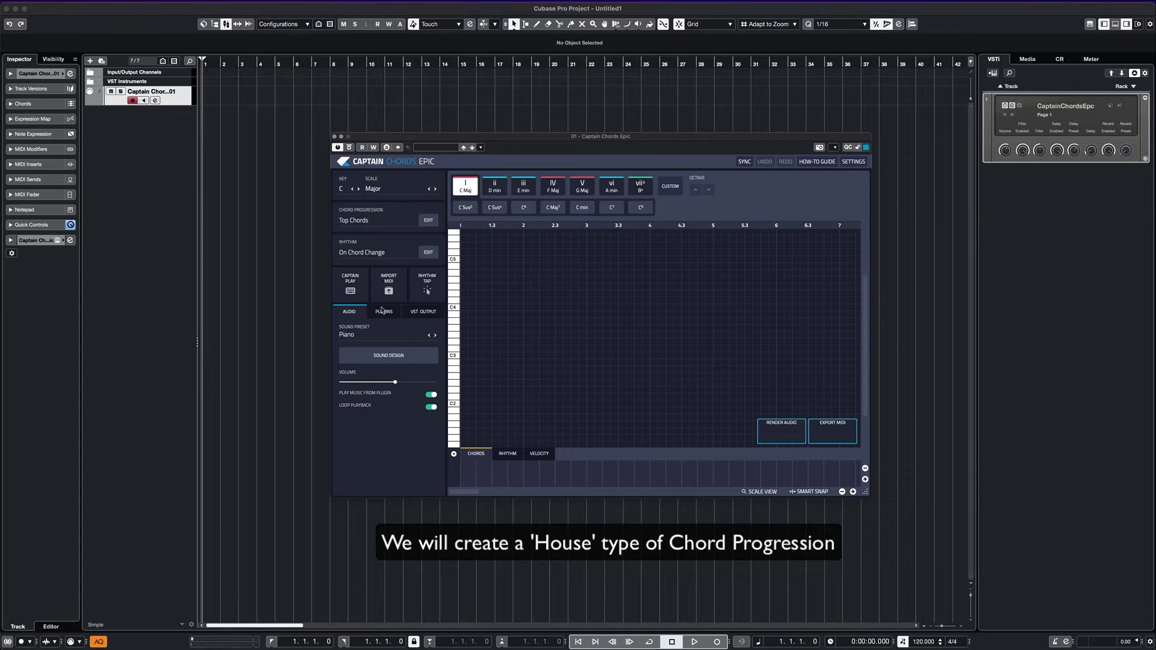
pyautogui.moveTo(477, 324)
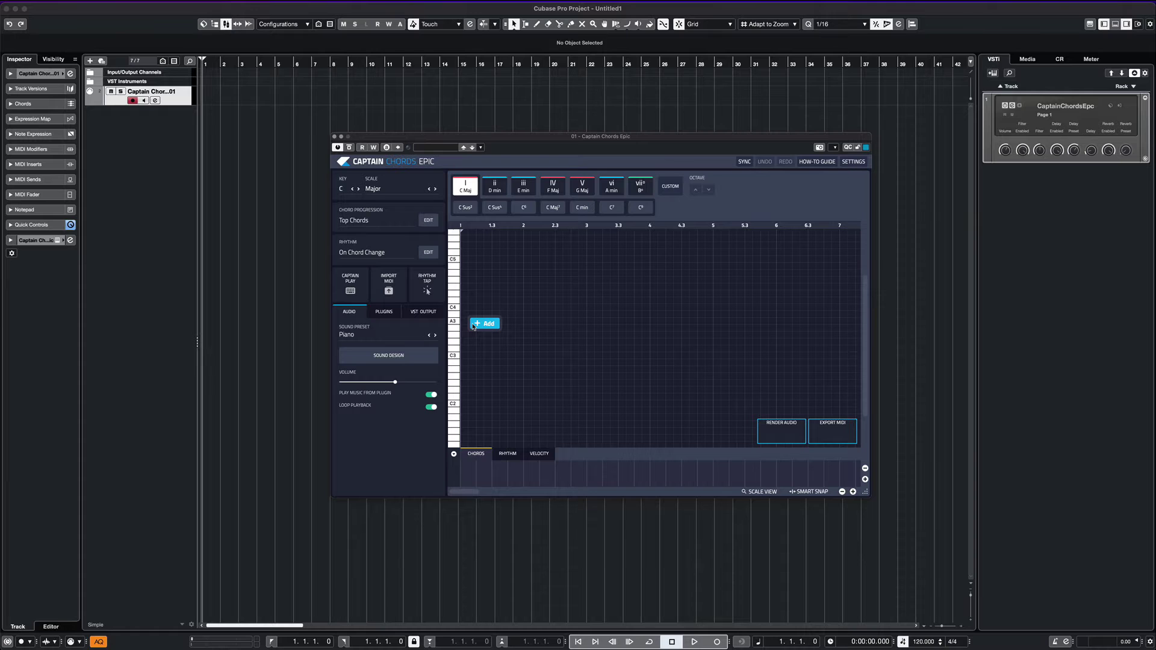
# Add four chords to the grid: C Maj, G Maj, A min and F Maj (I–V–vi–IV)
pyautogui.click(474, 325)
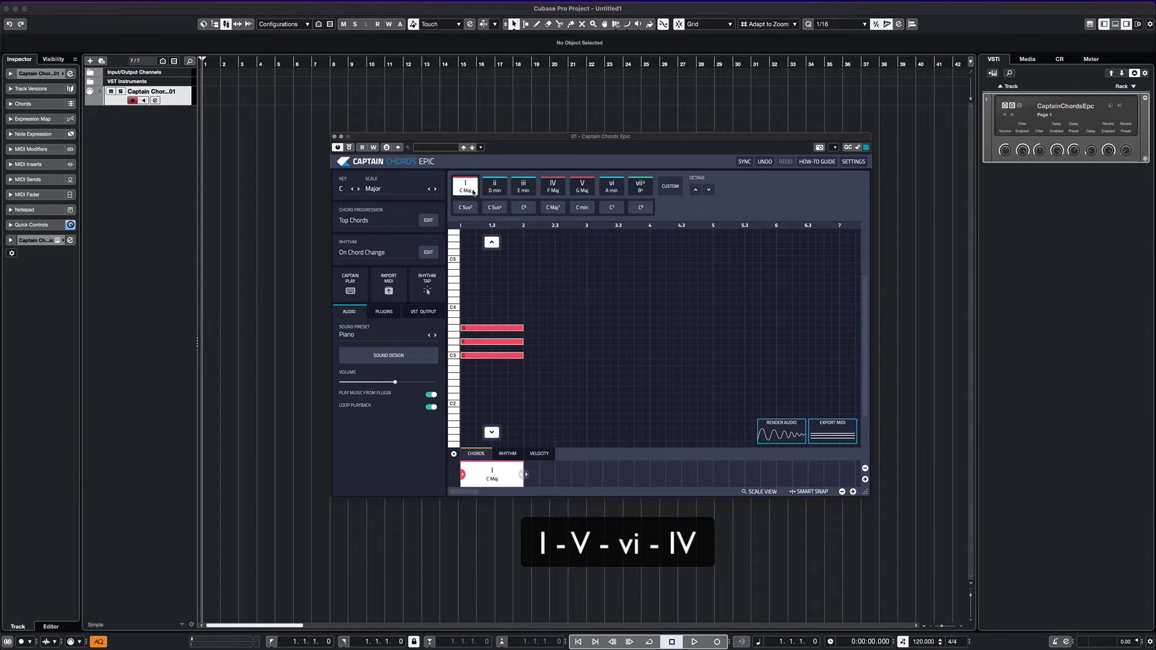
pyautogui.moveTo(483, 315)
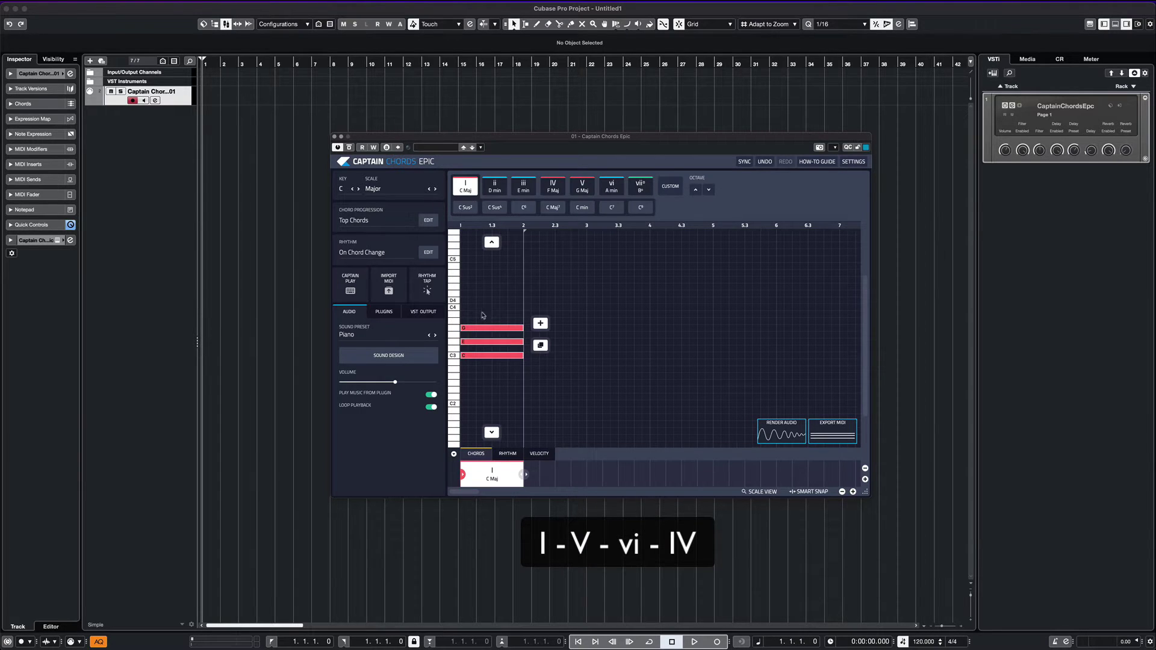
pyautogui.click(540, 324)
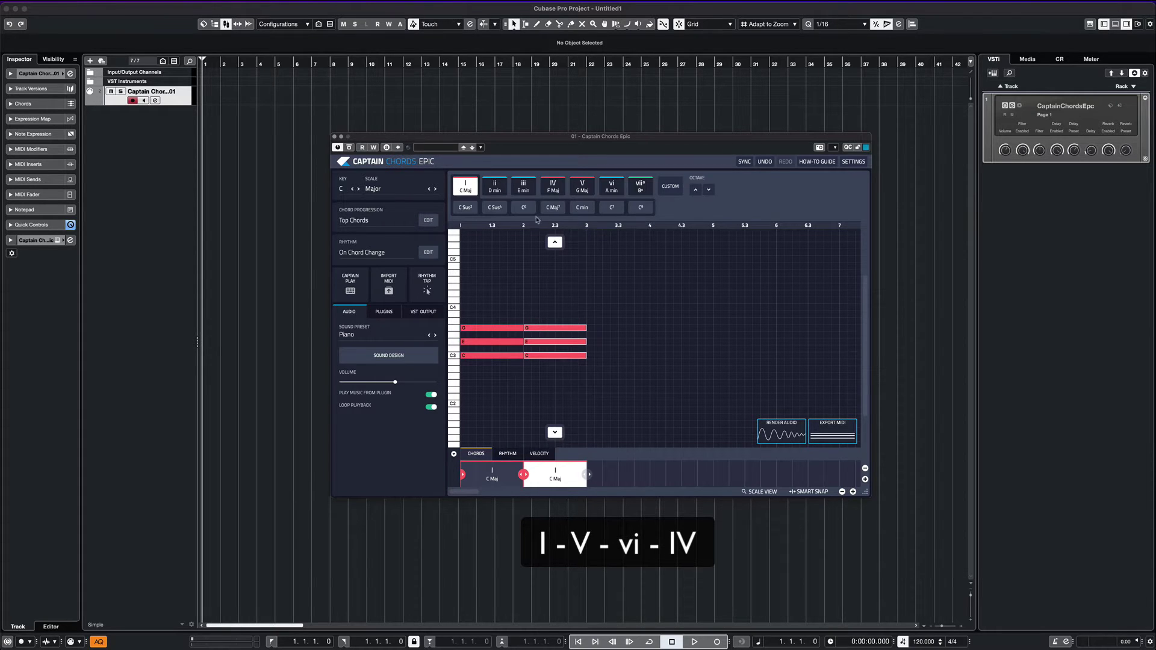
pyautogui.click(582, 184)
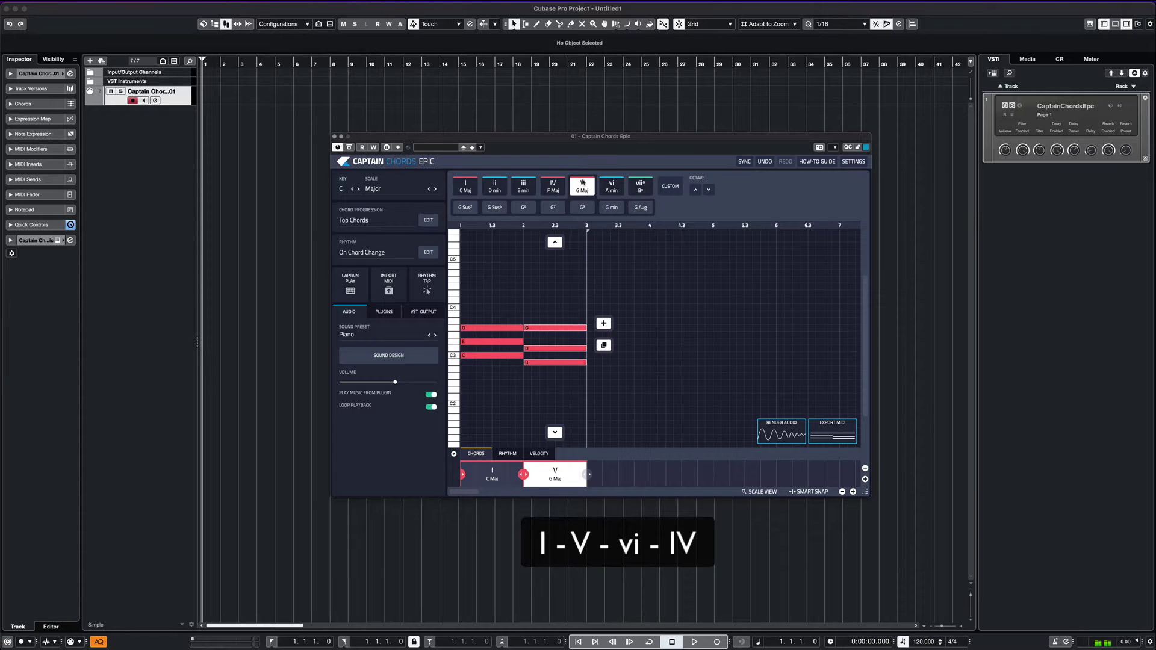
pyautogui.click(603, 325)
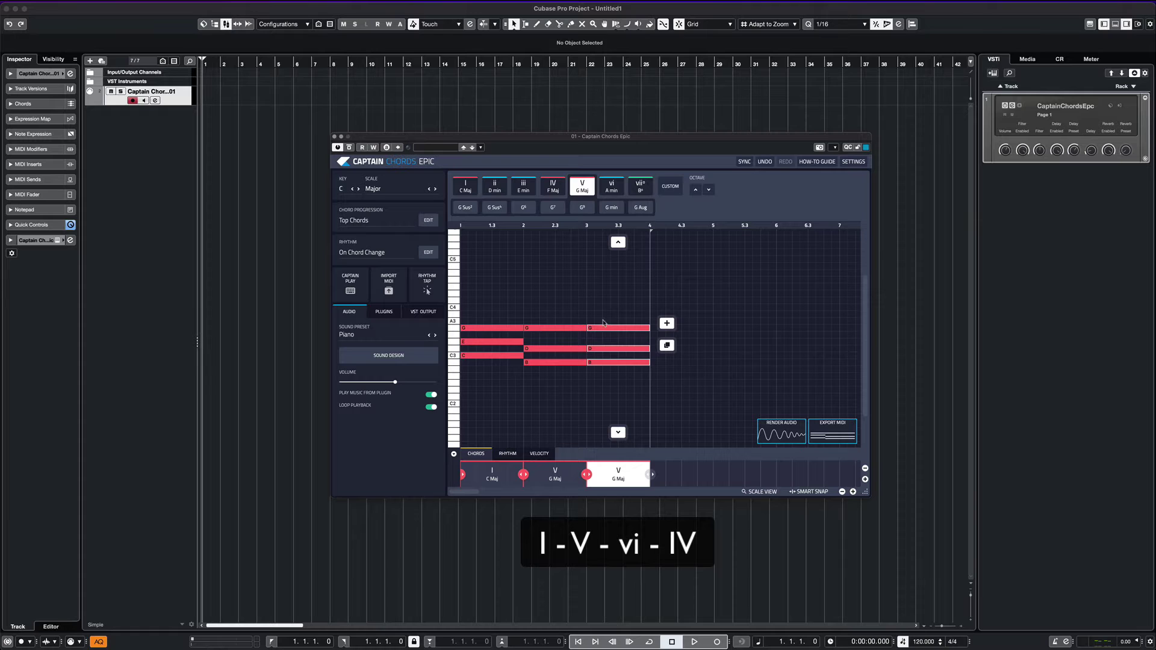
pyautogui.click(611, 186)
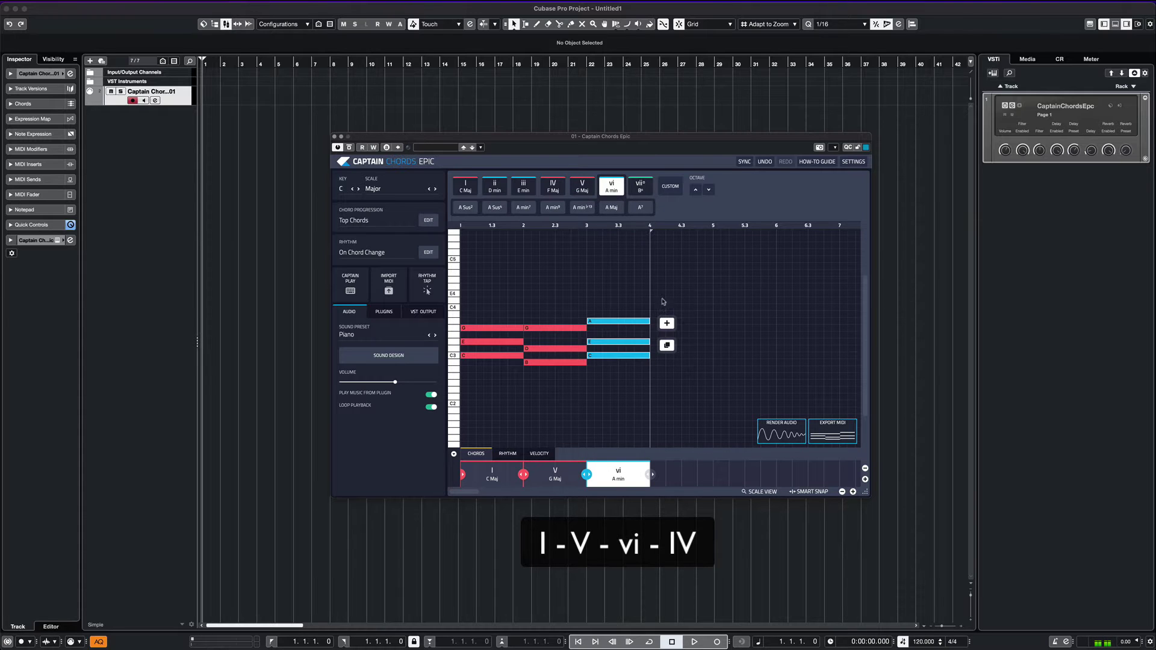
pyautogui.click(663, 325)
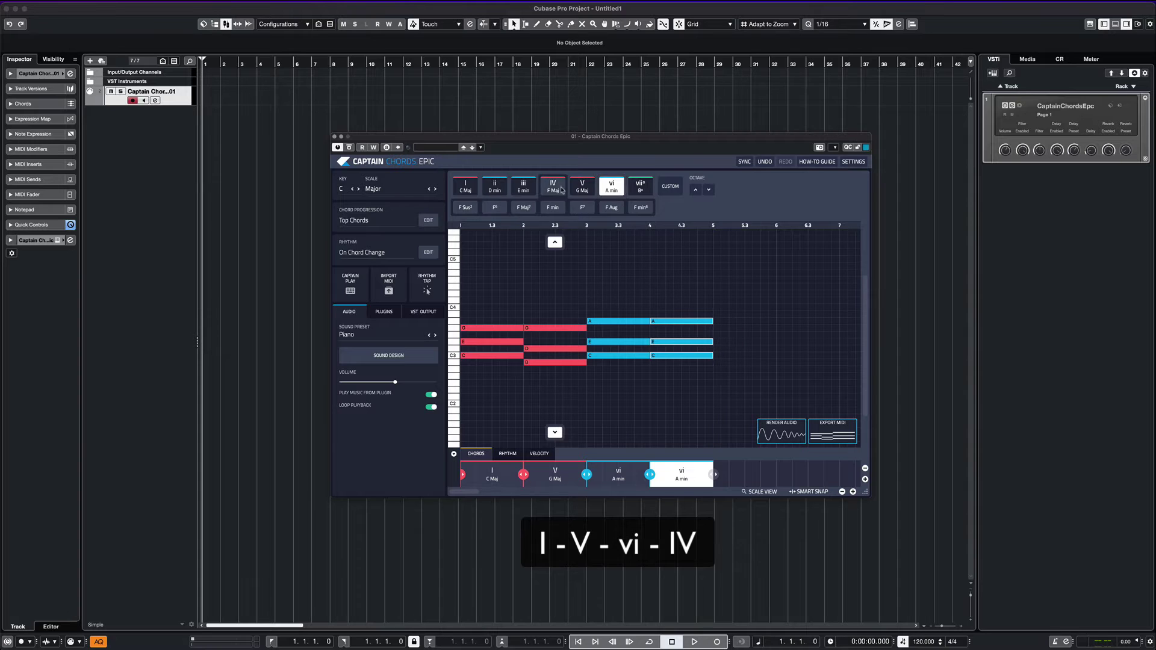
pyautogui.click(554, 186)
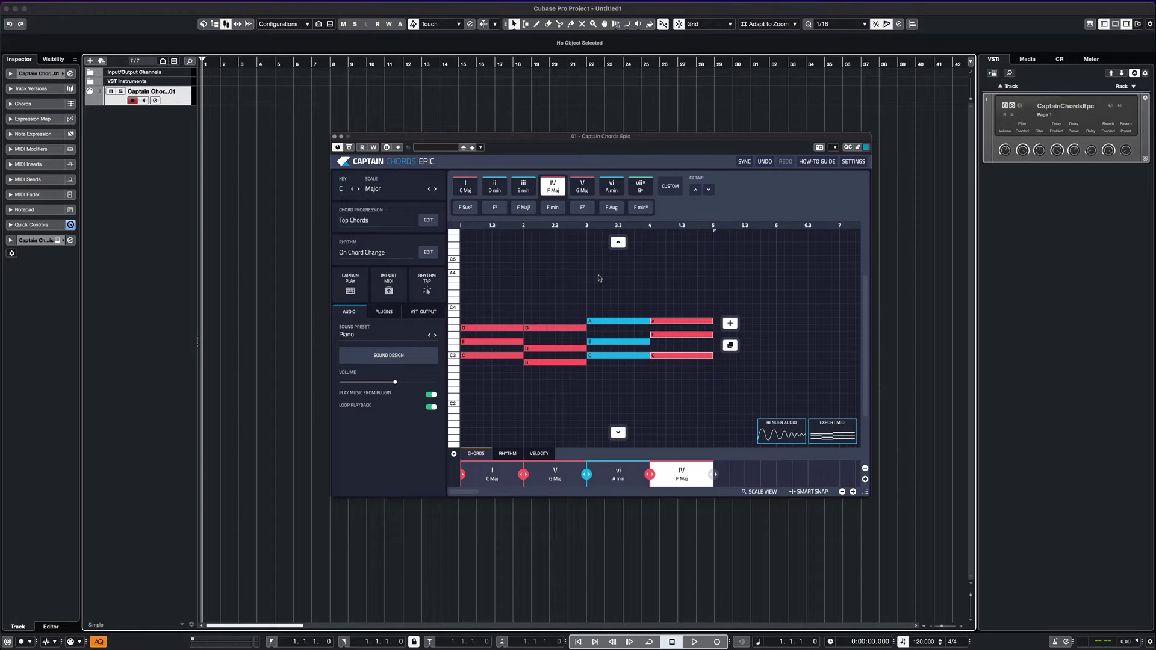
# Play the progression once, then zoom the project timeline in horizontally
pyautogui.press('space')
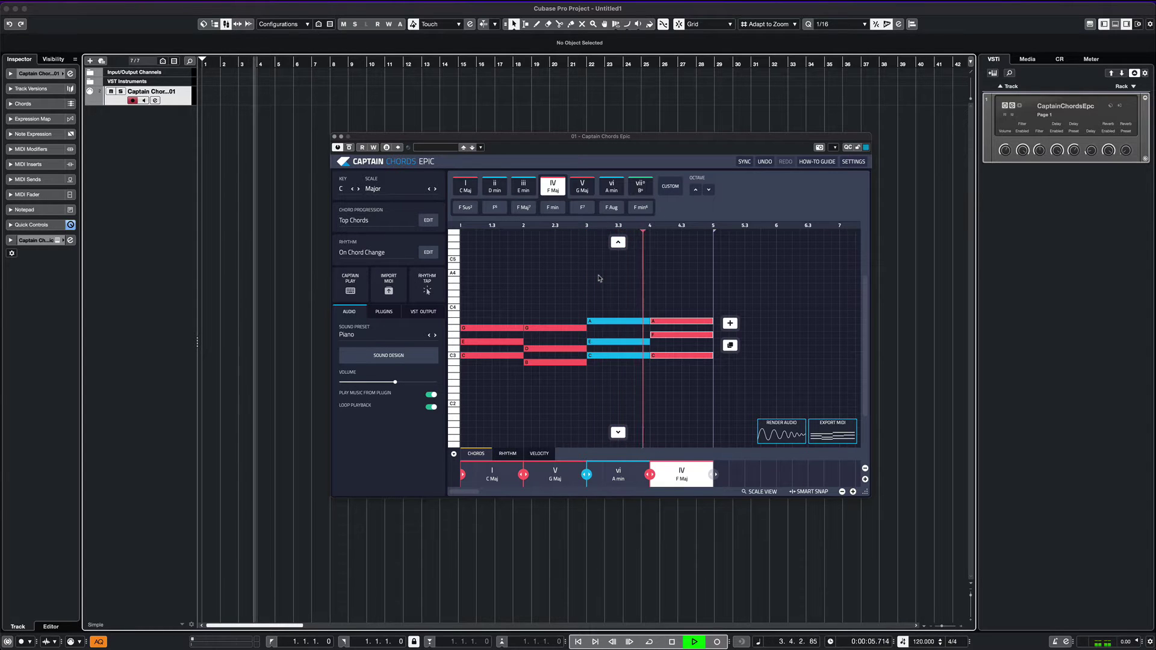
pyautogui.press('space')
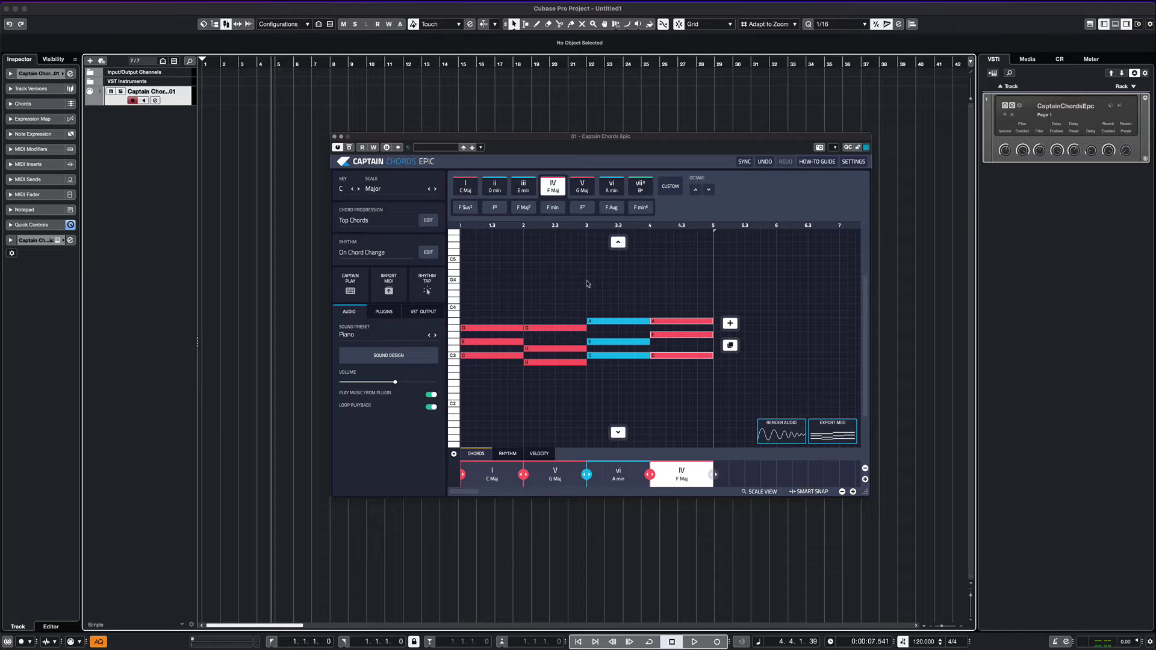
pyautogui.scroll(-2, 588, 283)
pyautogui.press('h')
pyautogui.press('h')
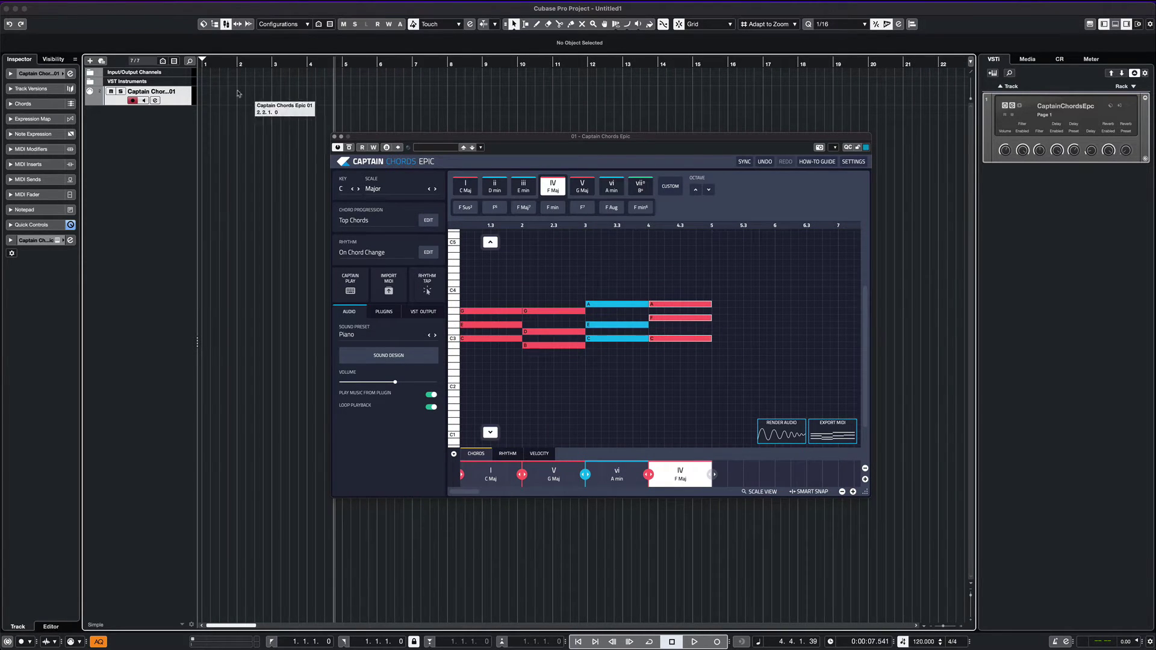
pyautogui.hscroll(-1, 204, 57)
# Set the locators to bars 1–5, enable cycle, and play the loop from bar 1
pyautogui.moveTo(203, 57); pyautogui.dragTo(326, 76)
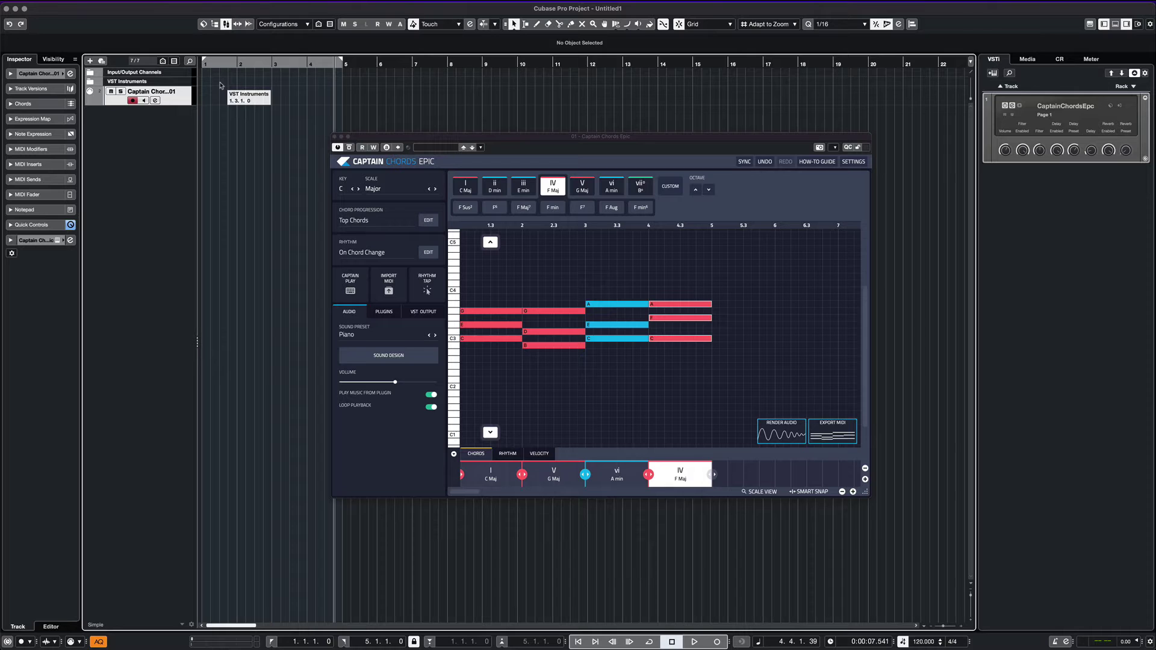
pyautogui.press('/')
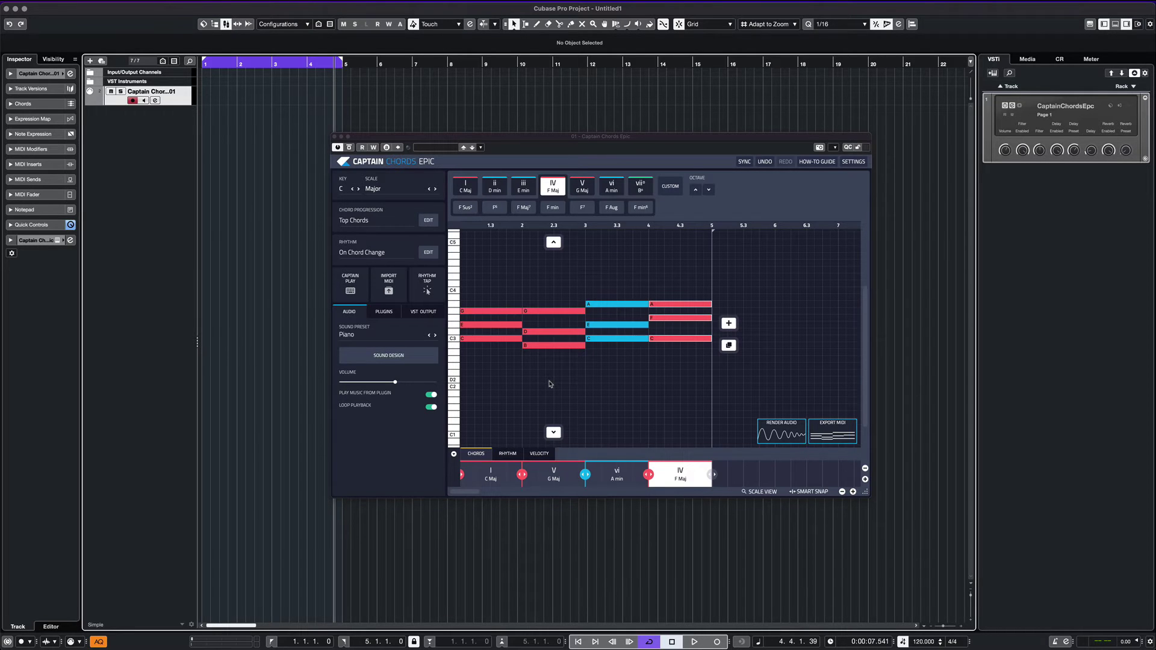
pyautogui.press('space')
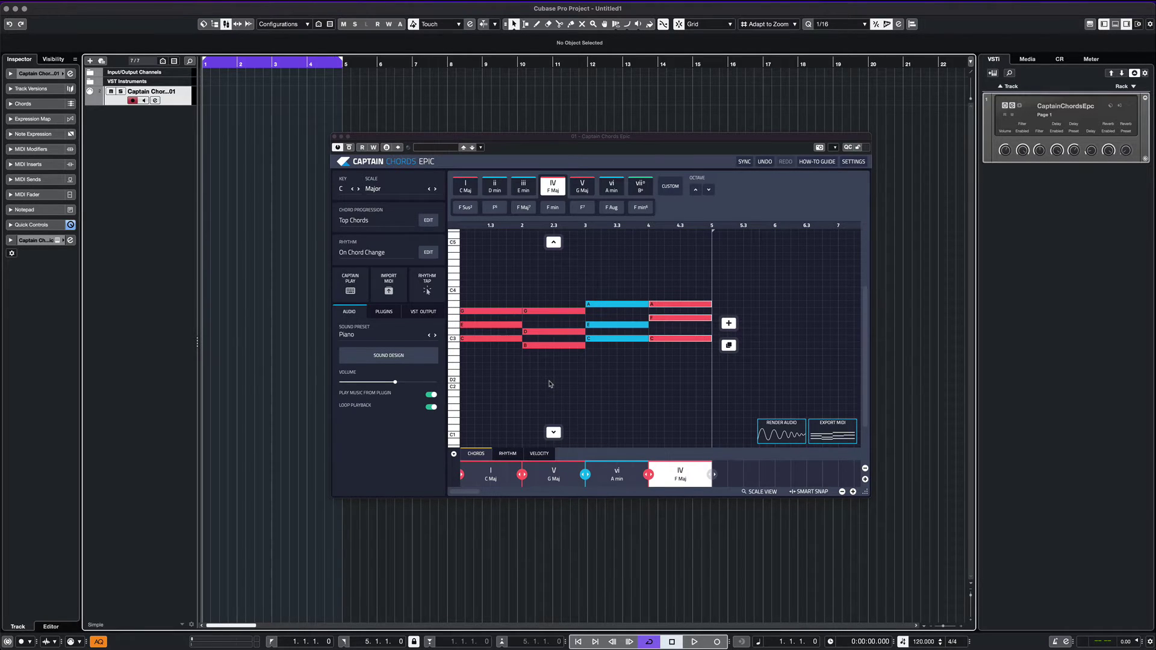
pyautogui.press('space')
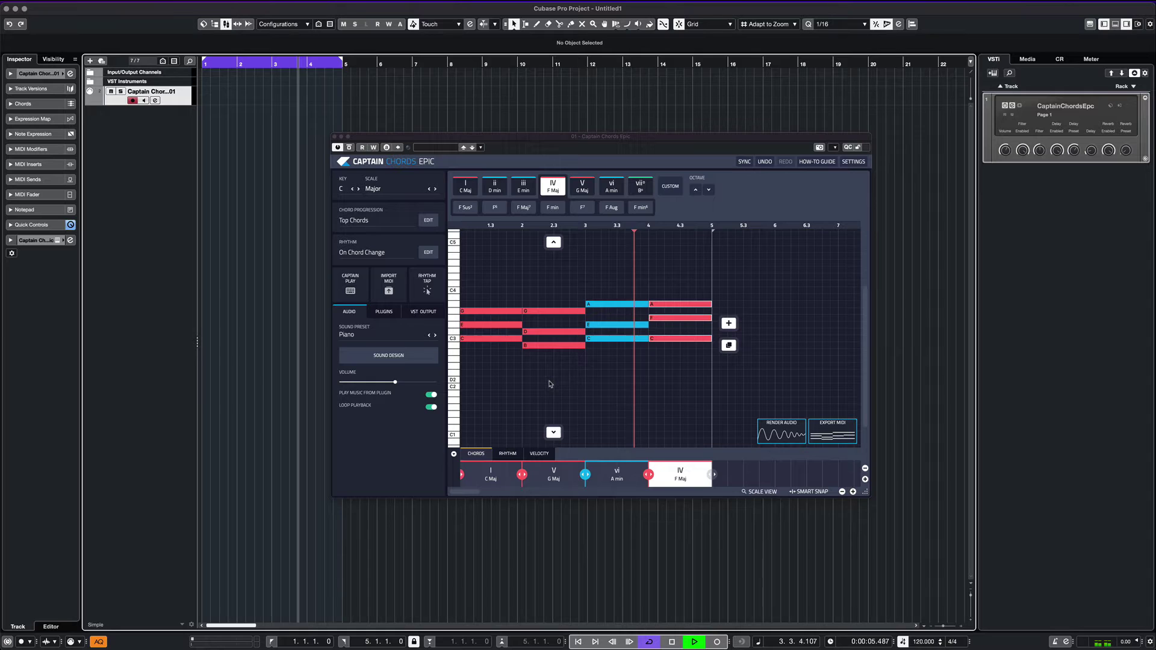
pyautogui.press('space')
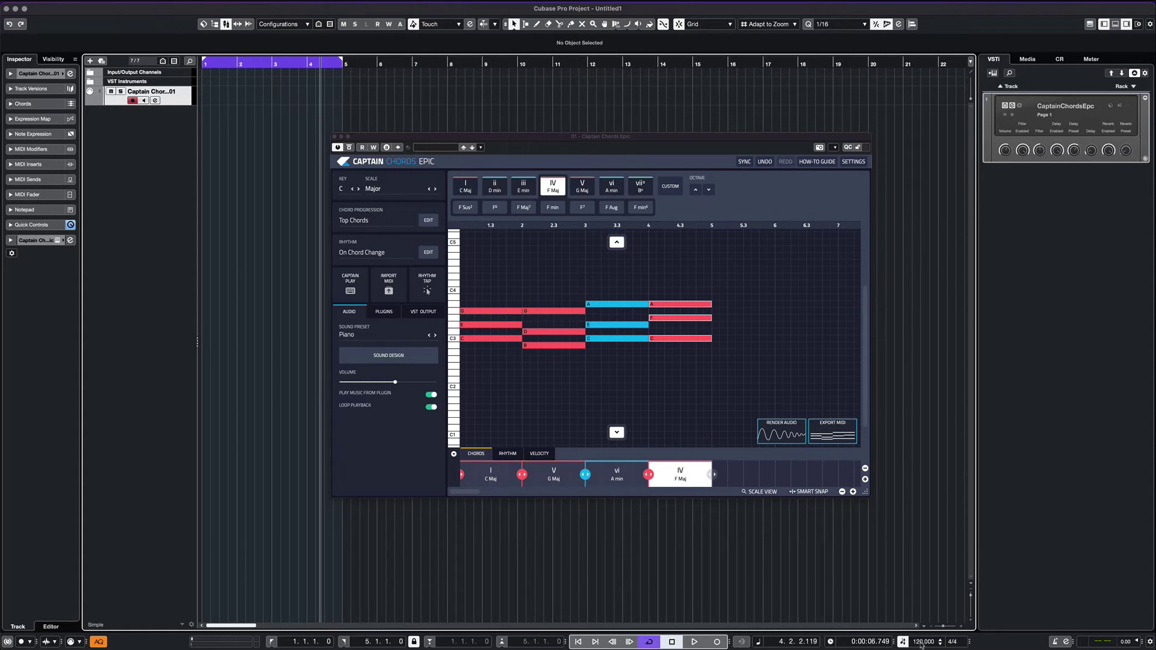
# Change the project tempo to 128 and play the progression from the project start
pyautogui.doubleClick(922, 641)
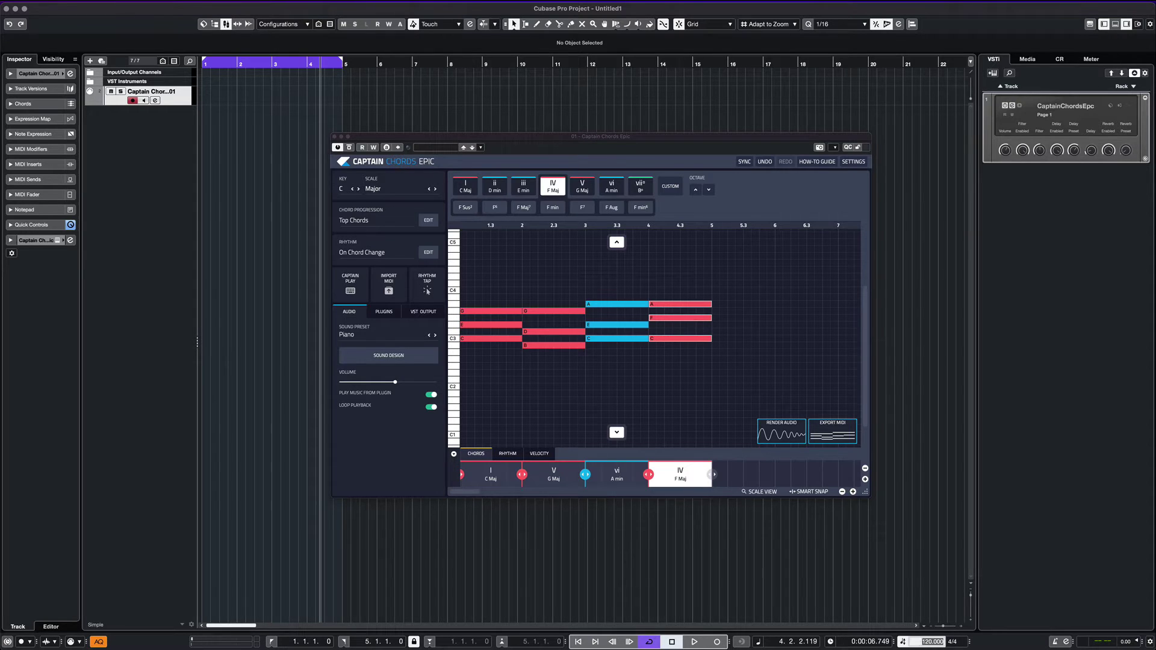
pyautogui.write('128')
pyautogui.press('Return')
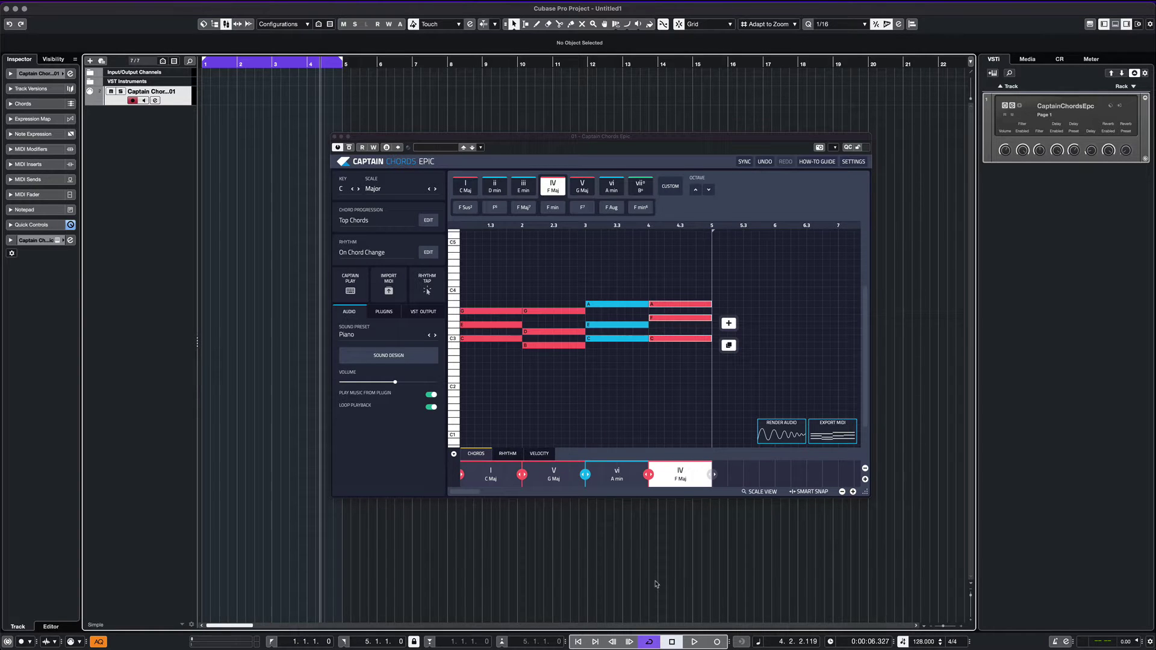
pyautogui.press('Home')
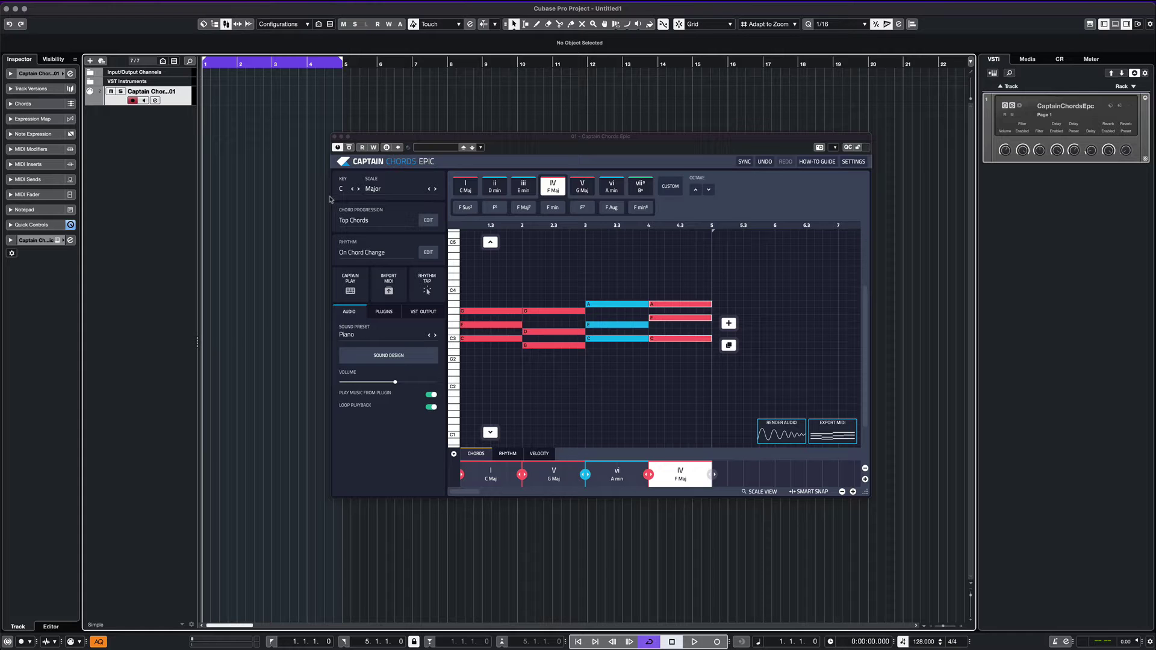
pyautogui.press('space')
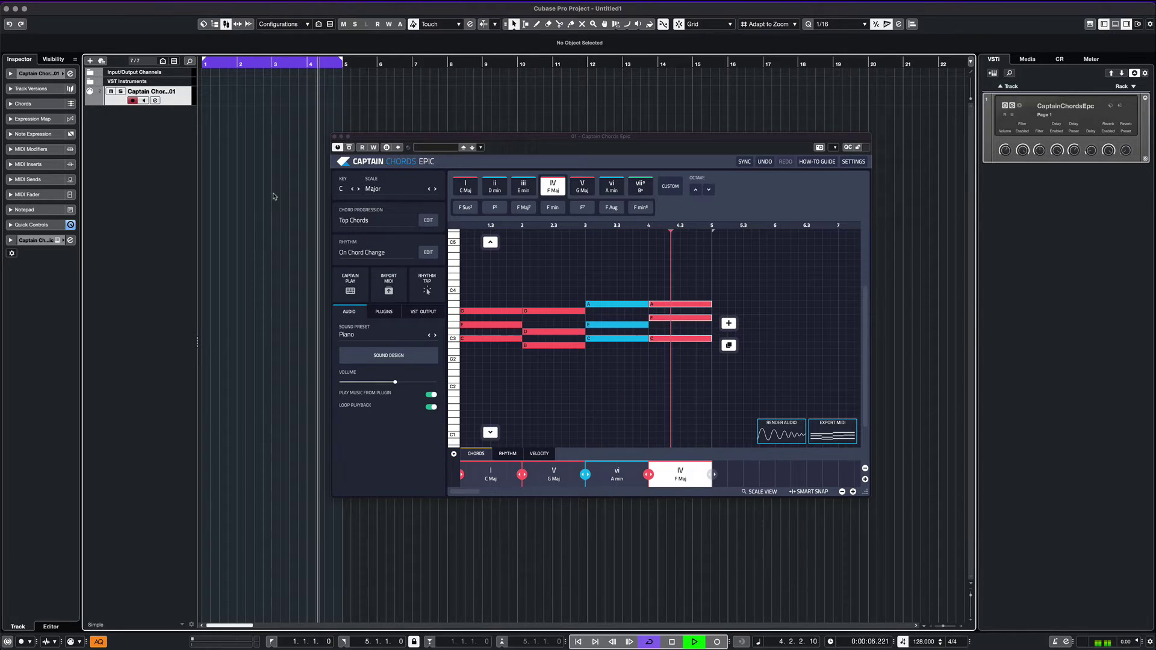
pyautogui.press('space')
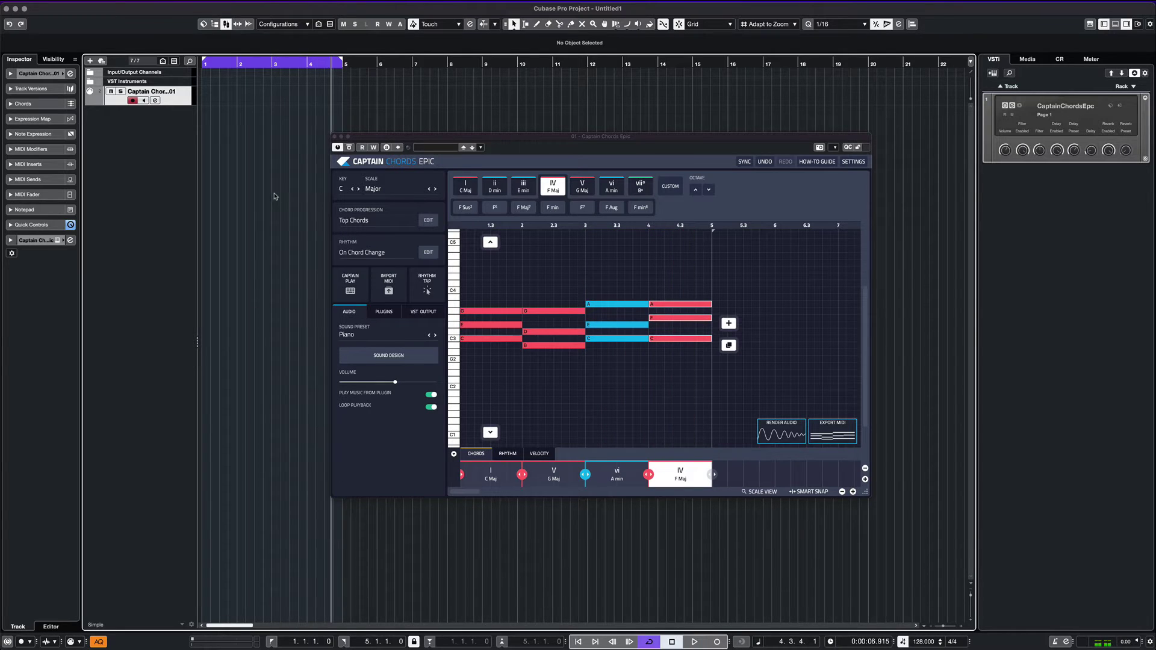
# Apply the Pianorrific II preset from House > Pianos as Captain Chords' sound, then stop playback
pyautogui.click(360, 338)
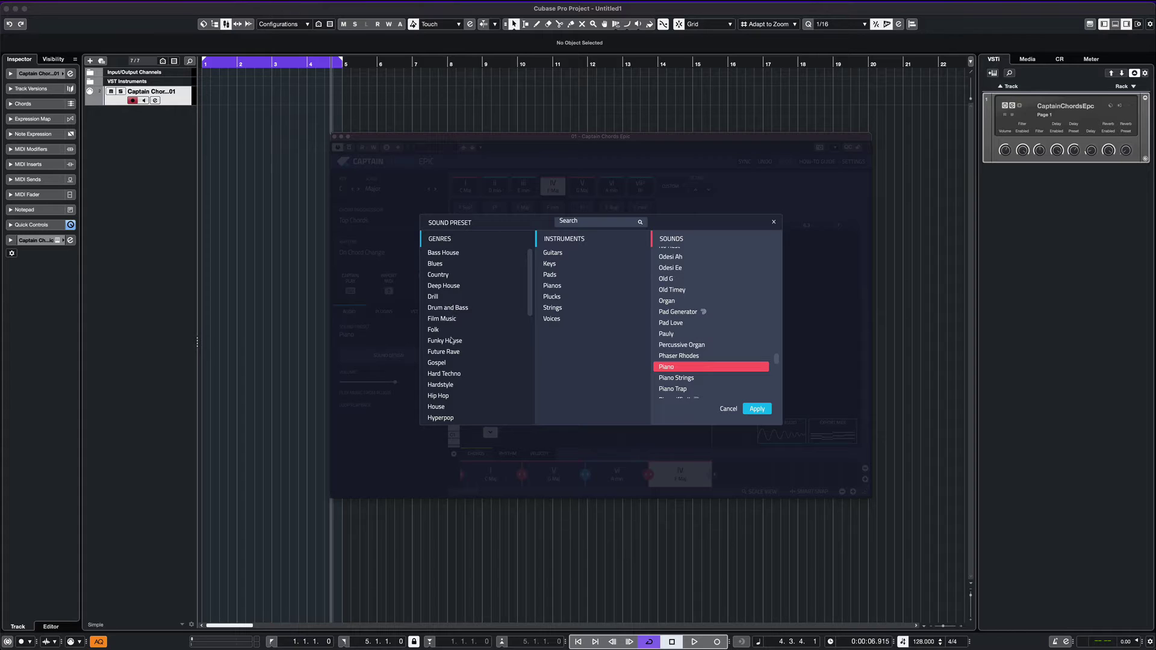
pyautogui.scroll(-1, 449, 389)
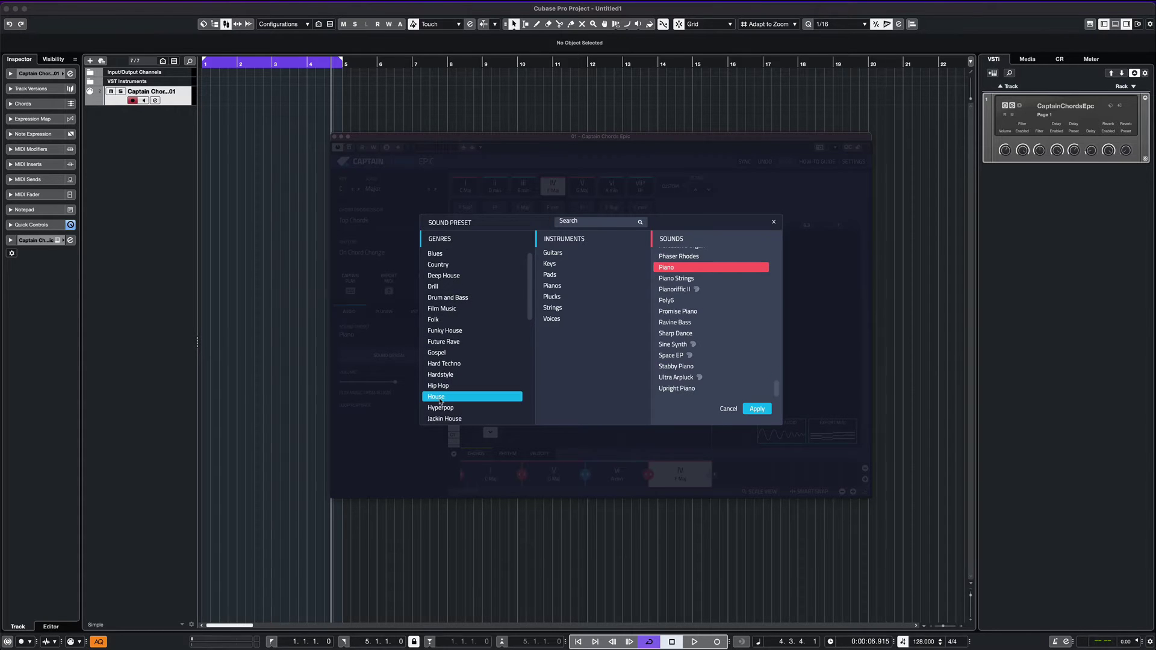
pyautogui.click(552, 286)
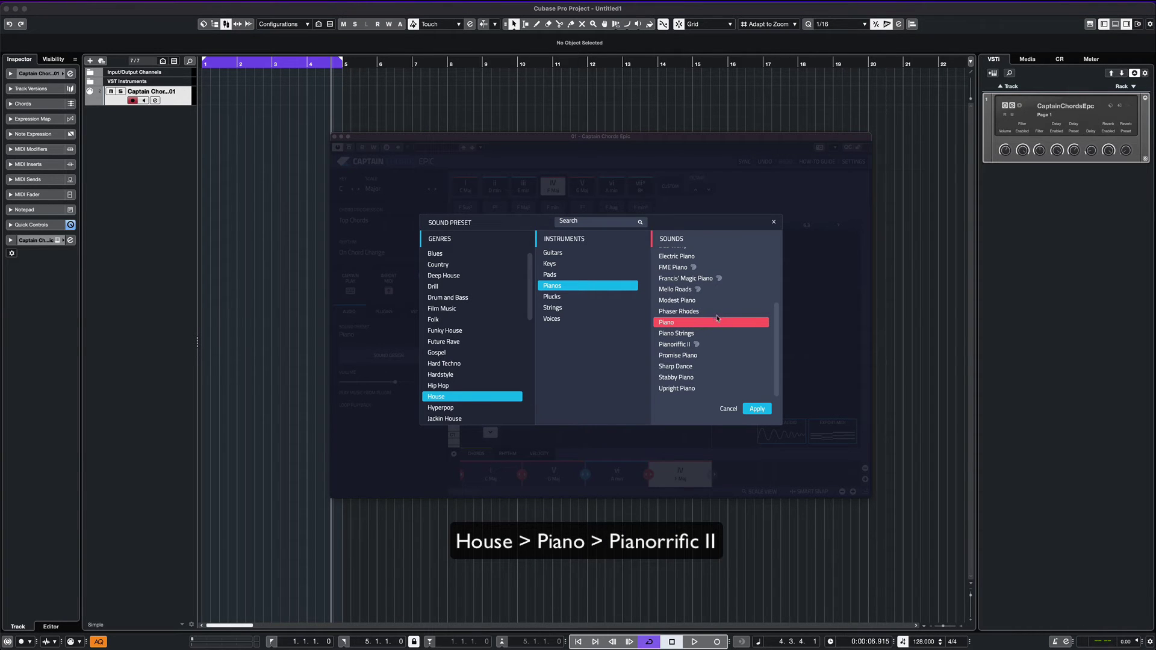
pyautogui.click(675, 345)
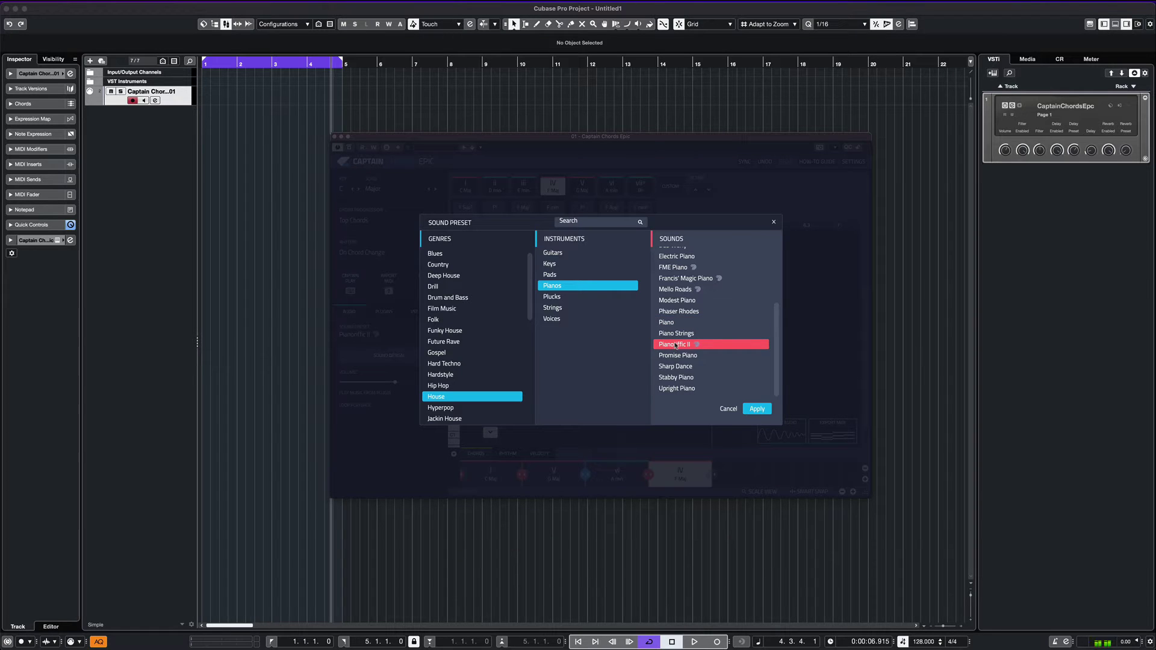
pyautogui.click(757, 410)
pyautogui.press('space')
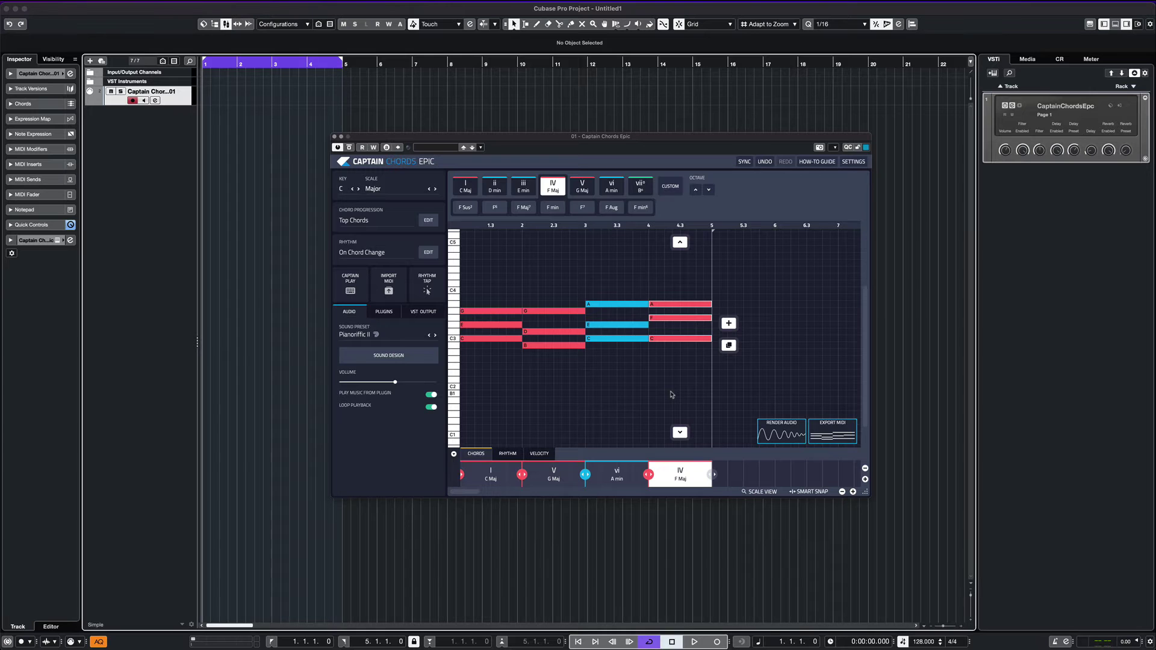
pyautogui.press('space')
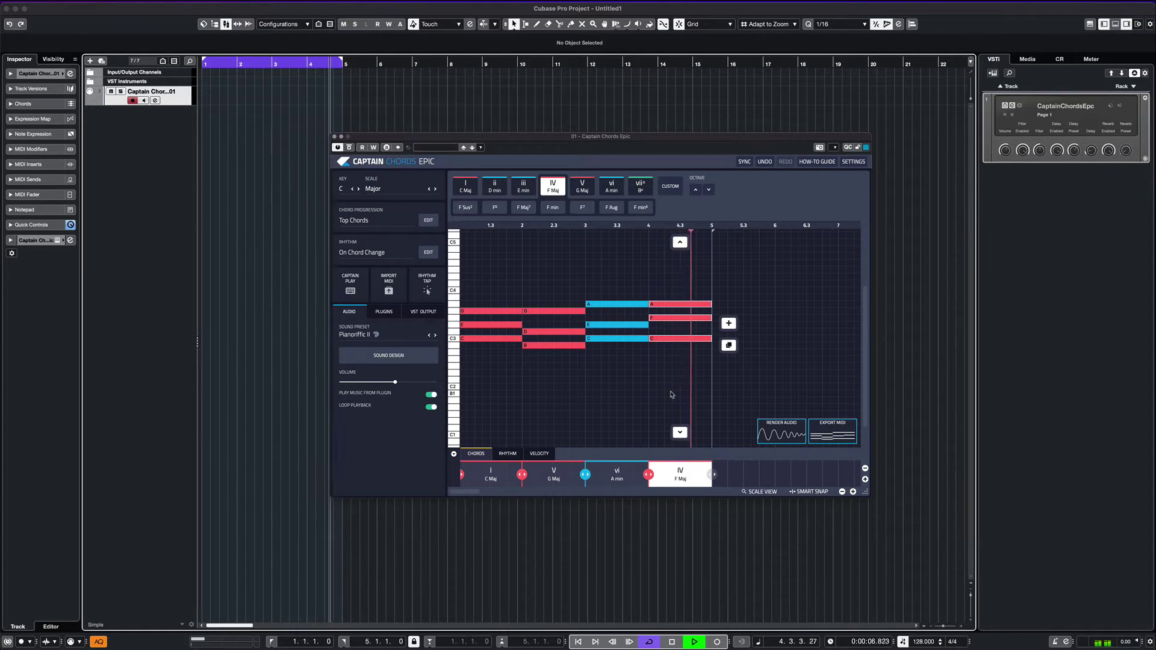
pyautogui.press('space')
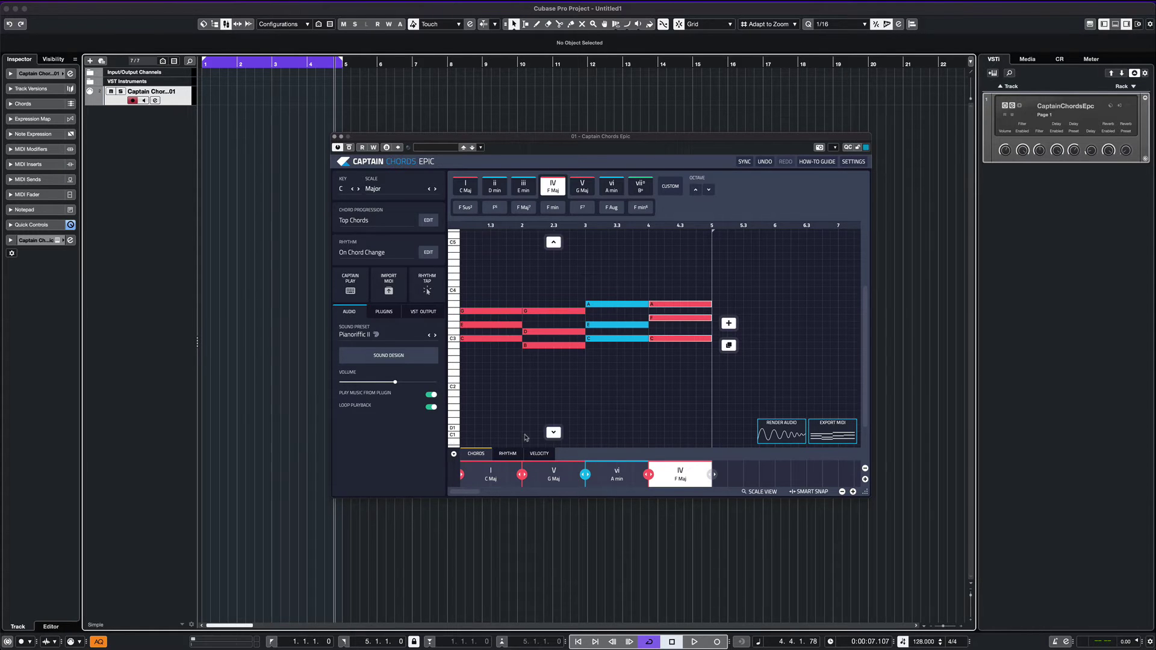
pyautogui.click(539, 454)
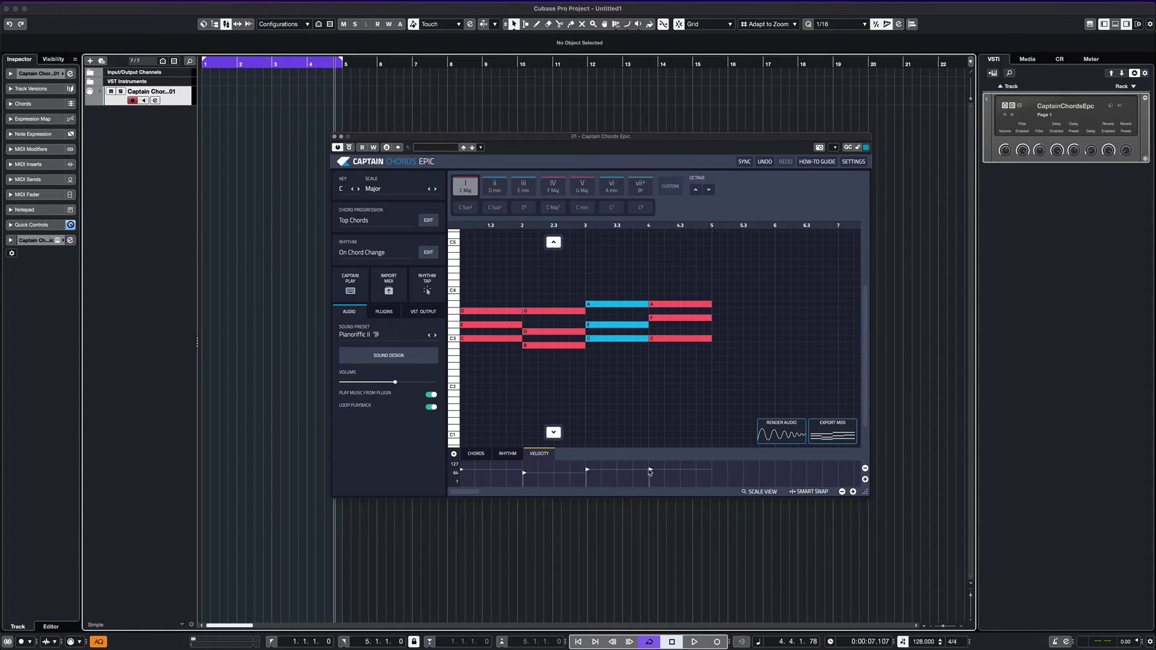
pyautogui.click(476, 454)
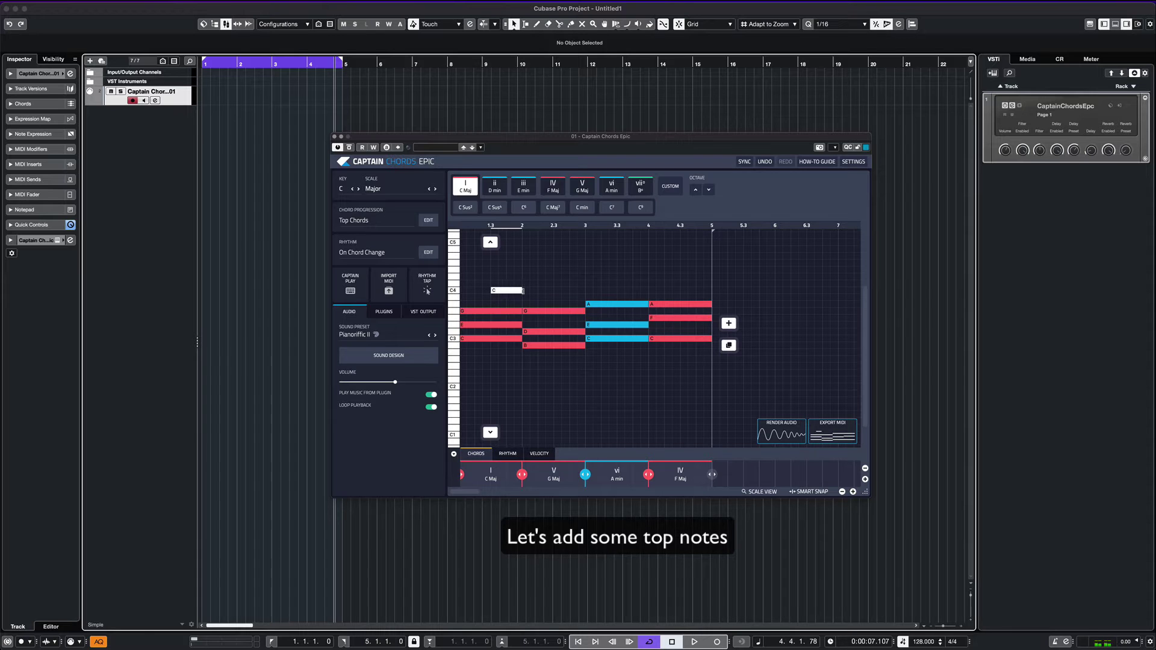
# Place C4, B and C top notes above the chords, lengthening the last C to beat 4
pyautogui.click(512, 290)
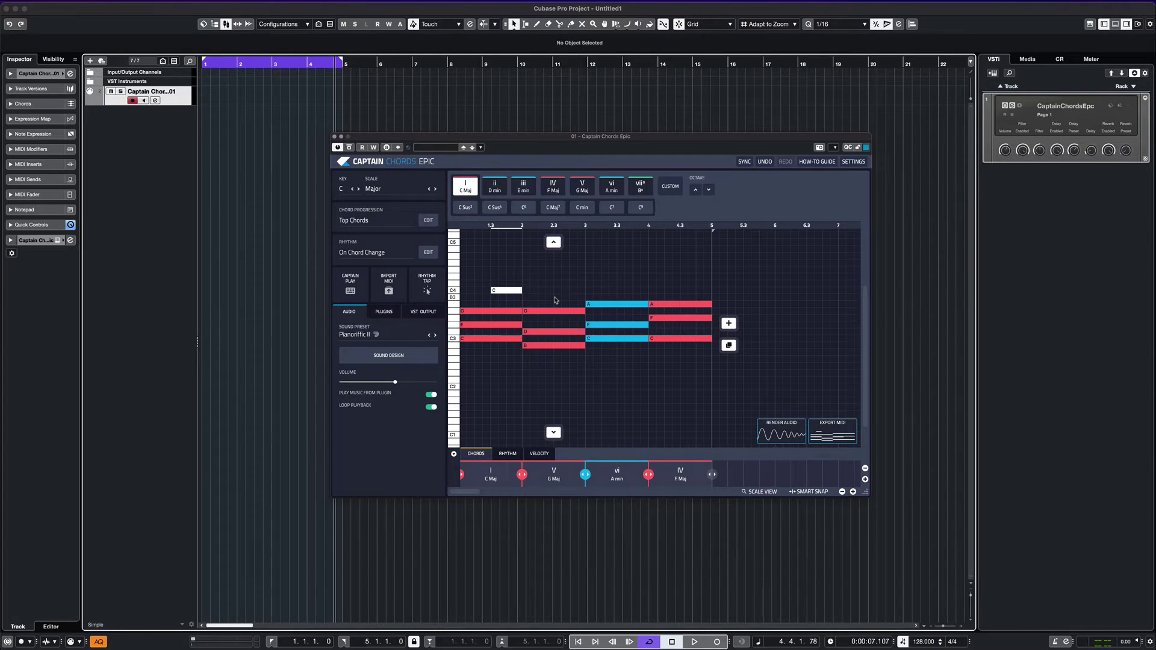
pyautogui.click(571, 289)
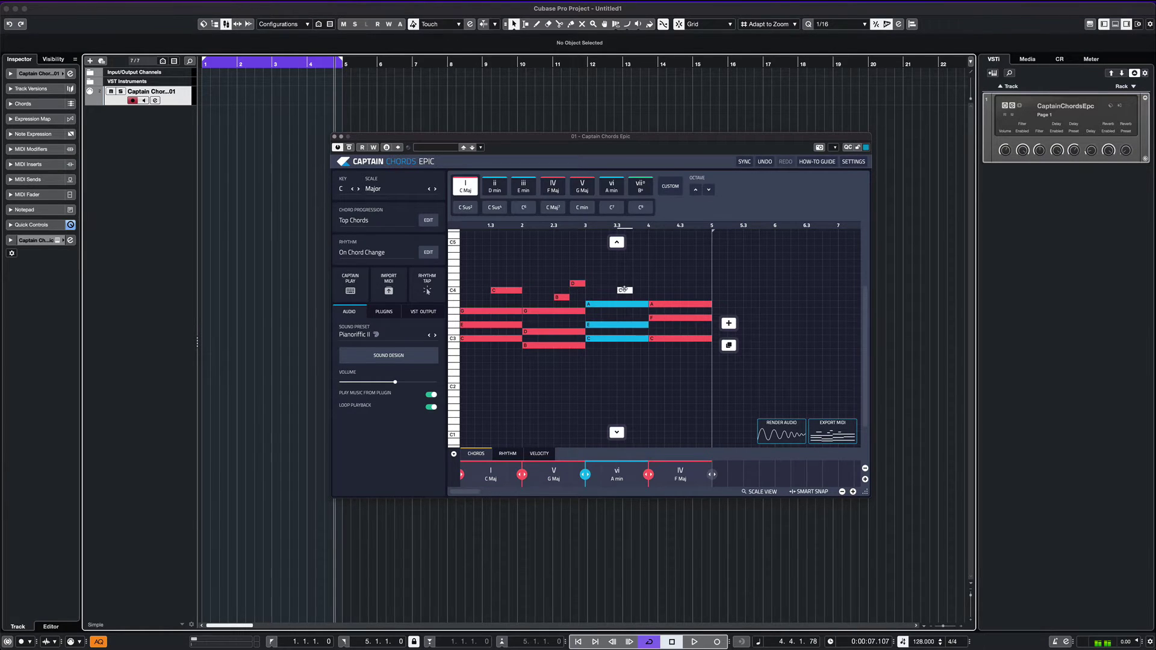
pyautogui.click(625, 291)
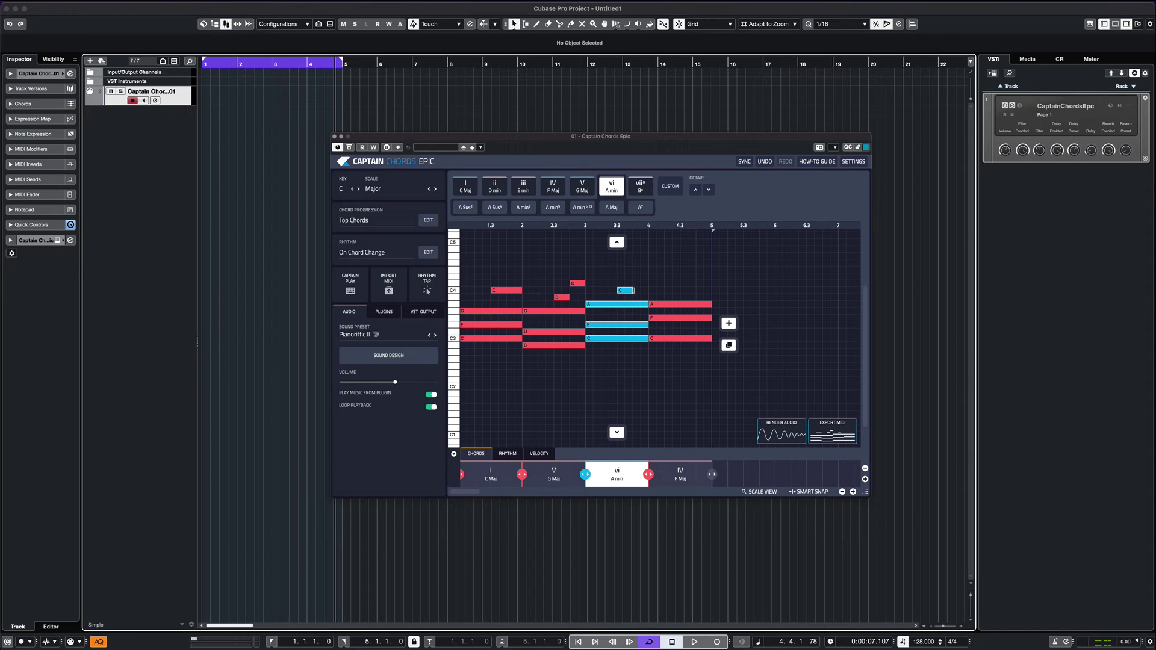
pyautogui.moveTo(633, 291); pyautogui.dragTo(649, 291)
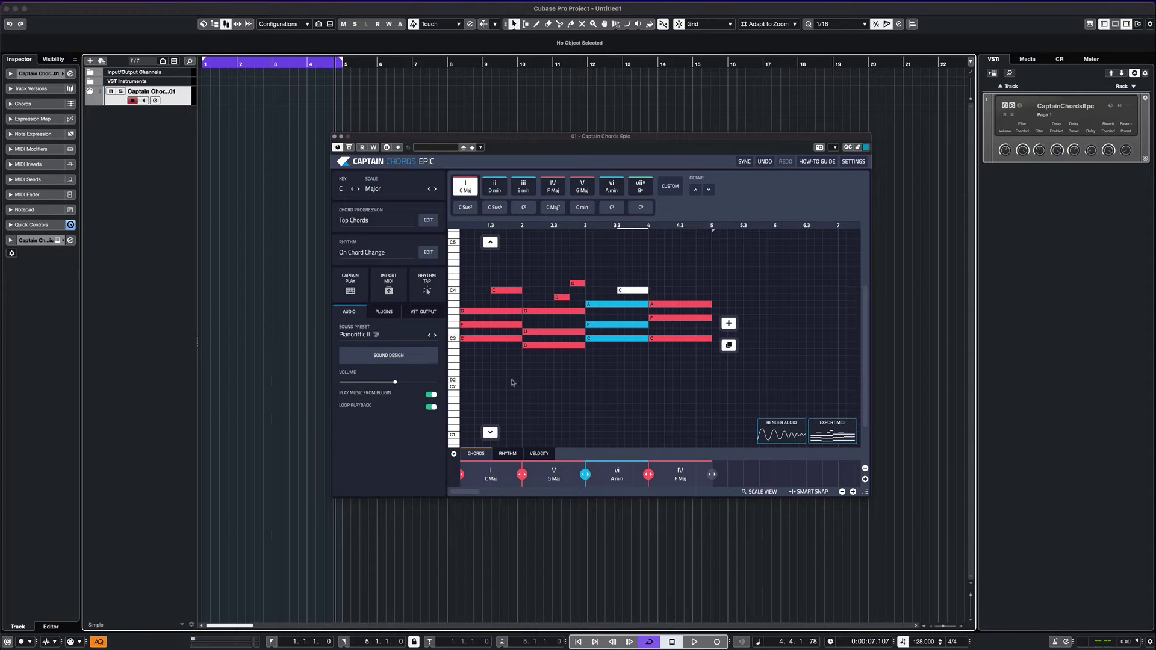
# Play the melody, then raise chord V's B note to C and replay from the start
pyautogui.press('space')
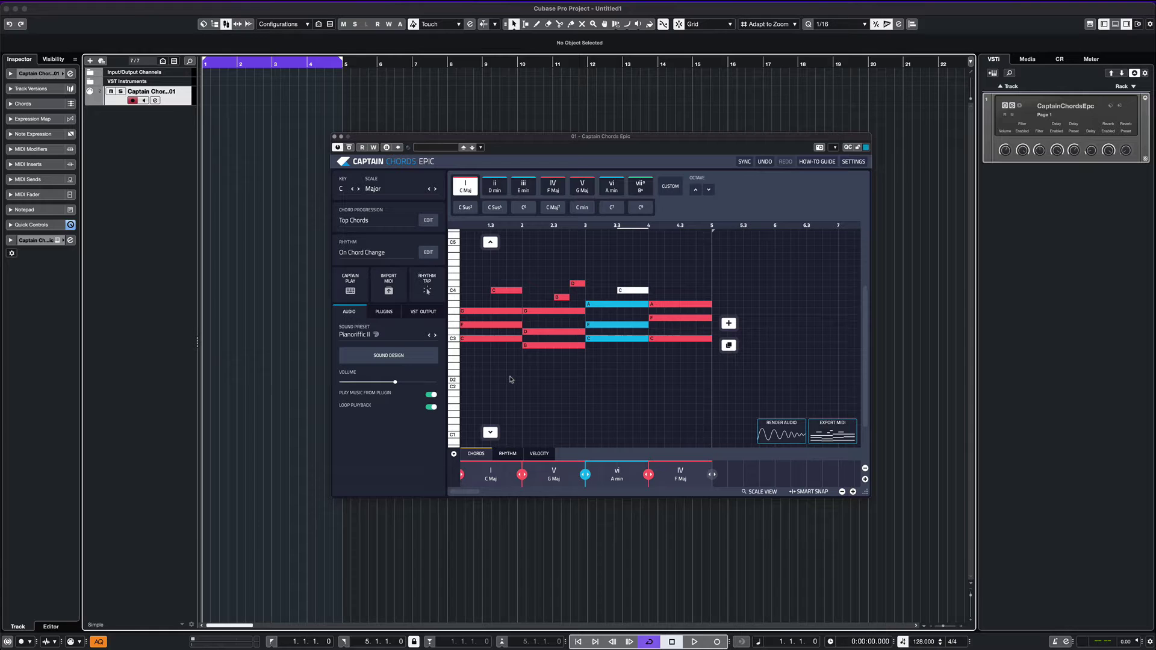
pyautogui.press('space')
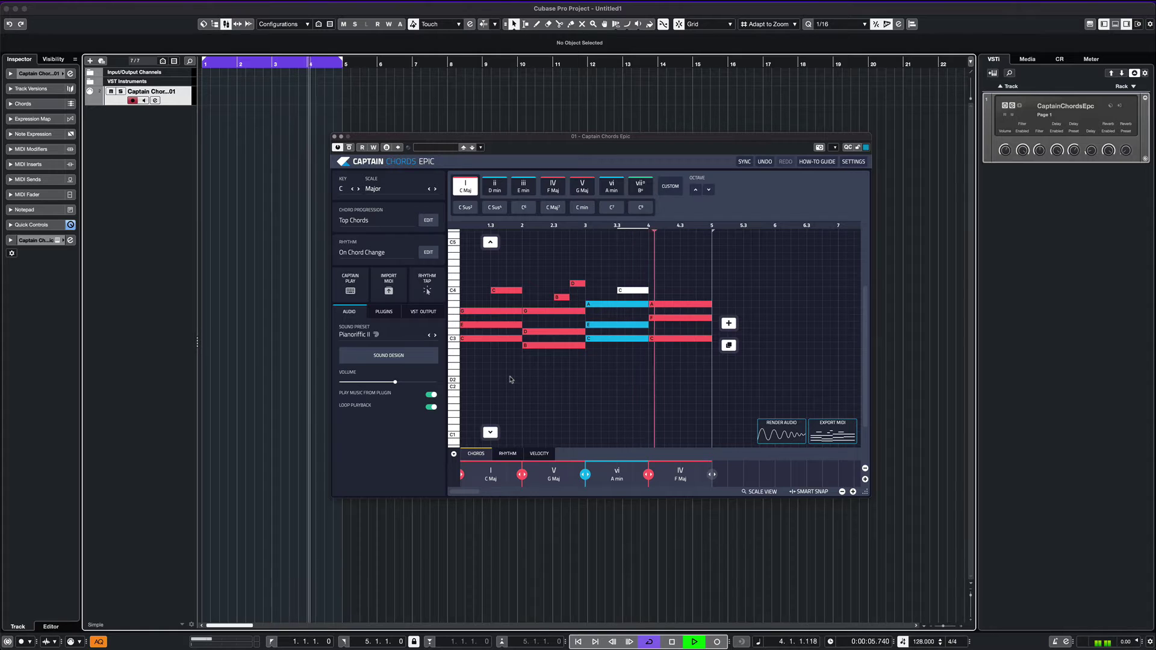
pyautogui.press('space')
pyautogui.moveTo(562, 296)
pyautogui.mouseDown()
pyautogui.moveTo(577, 285)
pyautogui.moveTo(578, 298)
pyautogui.mouseUp()
pyautogui.press('space')
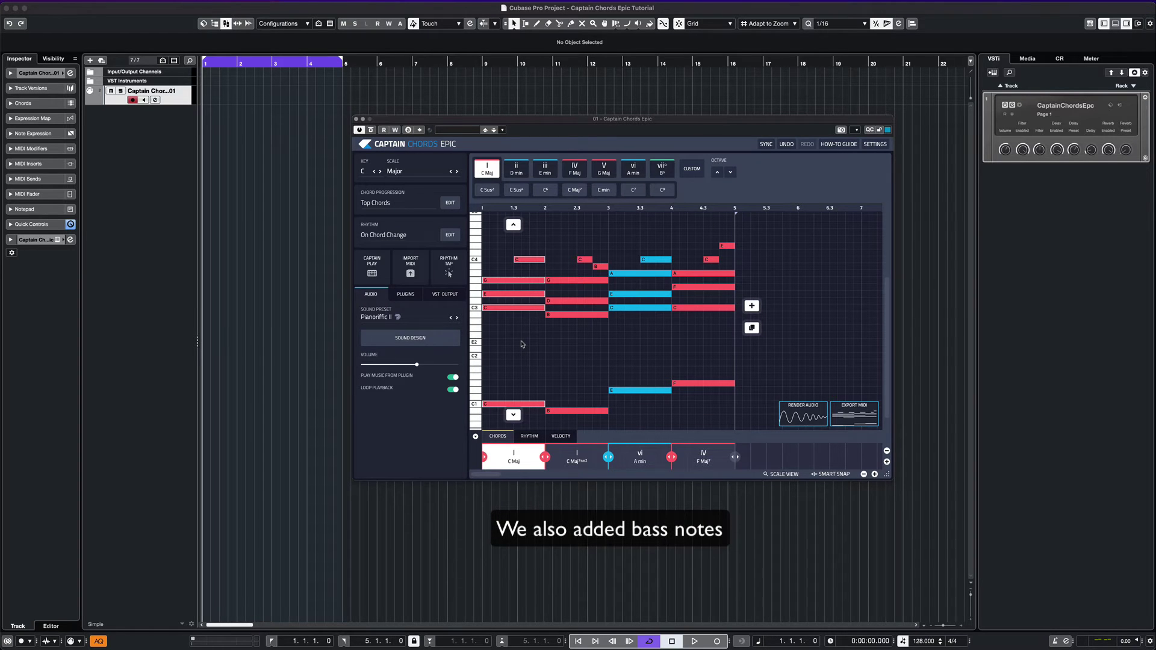
# Play the progression with its new low bass notes, then stop
pyautogui.press('space')
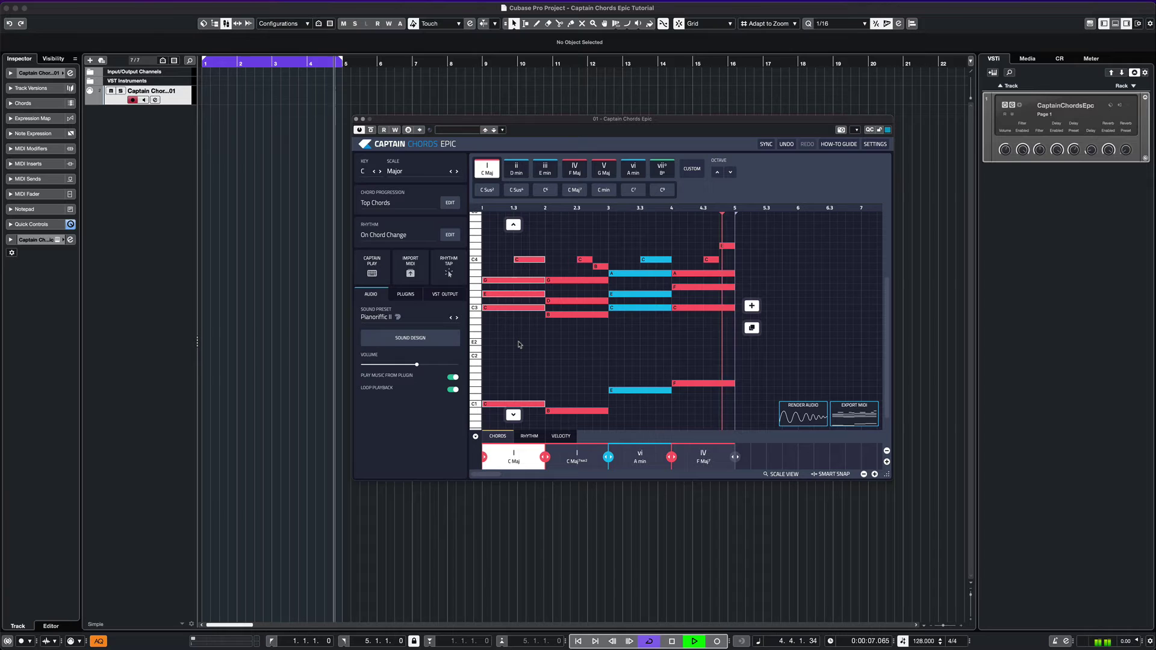
pyautogui.press('space')
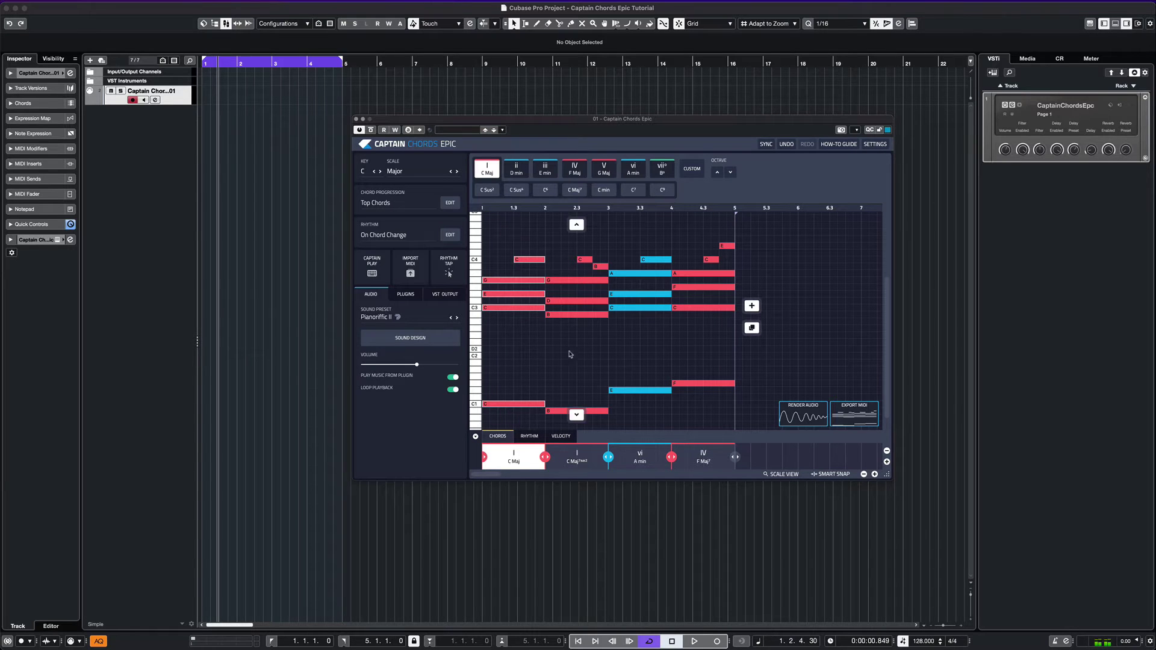
pyautogui.click(804, 421)
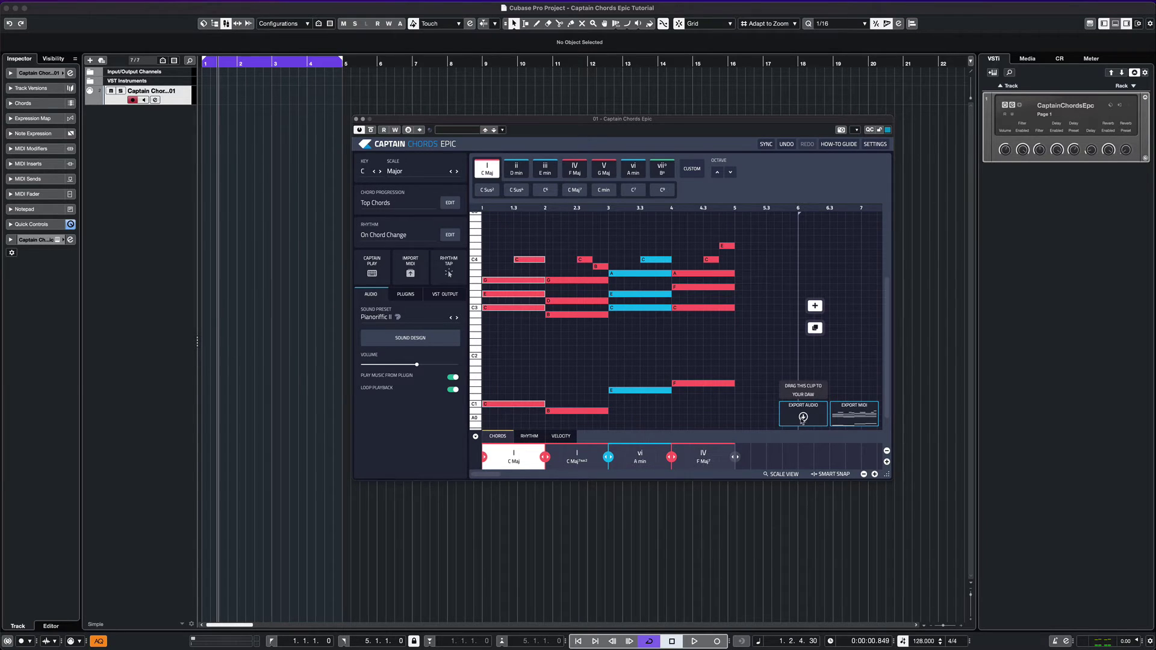
pyautogui.moveTo(804, 417); pyautogui.dragTo(203, 124)
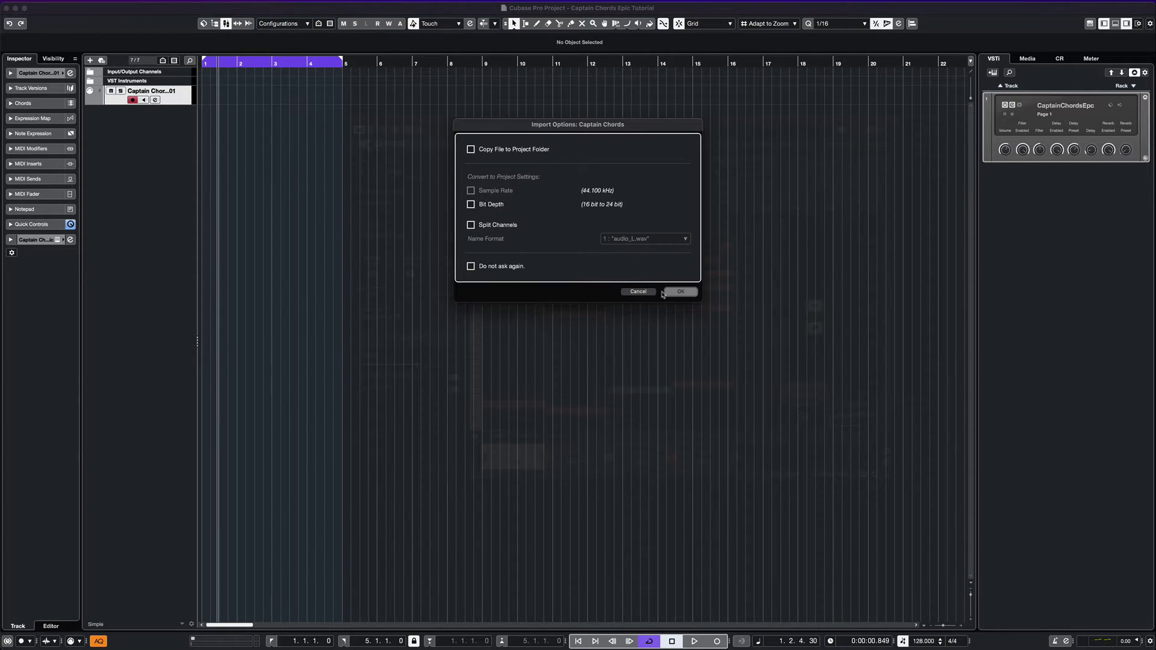
pyautogui.click(678, 292)
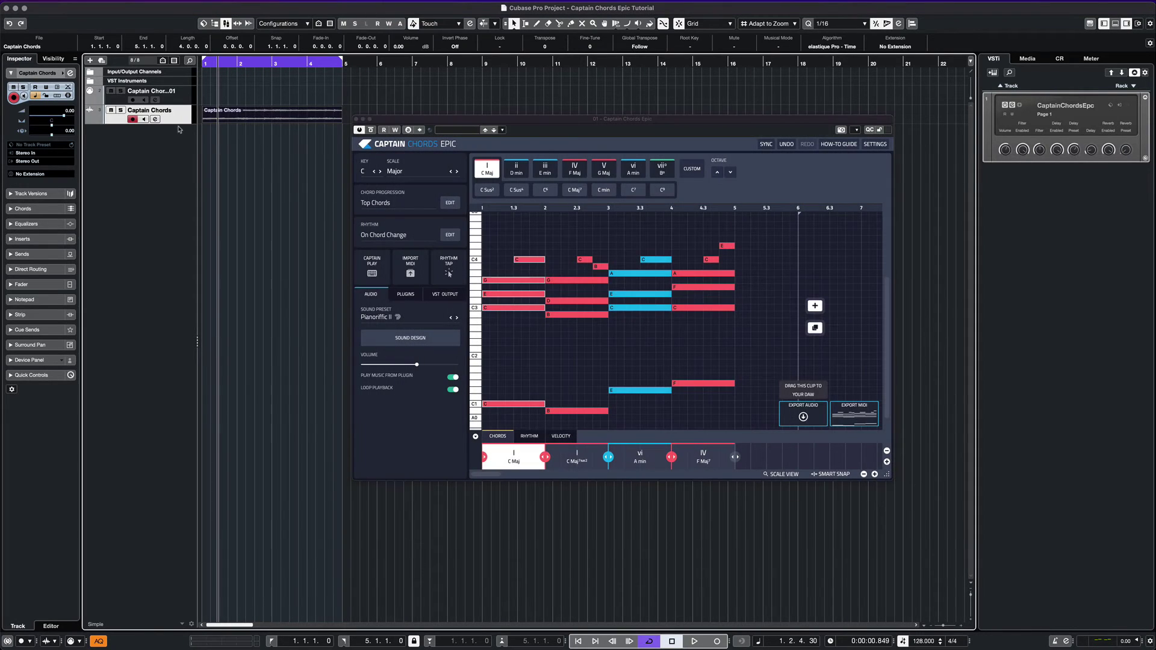
pyautogui.moveTo(178, 123); pyautogui.dragTo(173, 202)
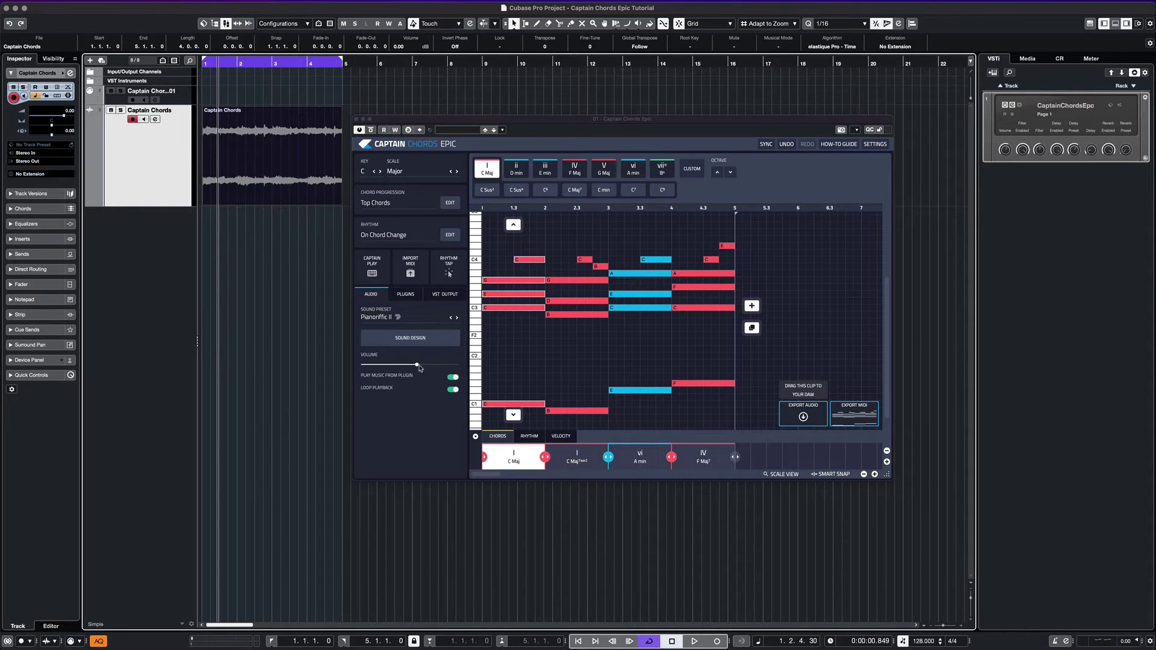
# Mute the instrument track, zero the plugin volume to audition the rendered piano, then restore volume to half
pyautogui.click(111, 91)
pyautogui.press('space')
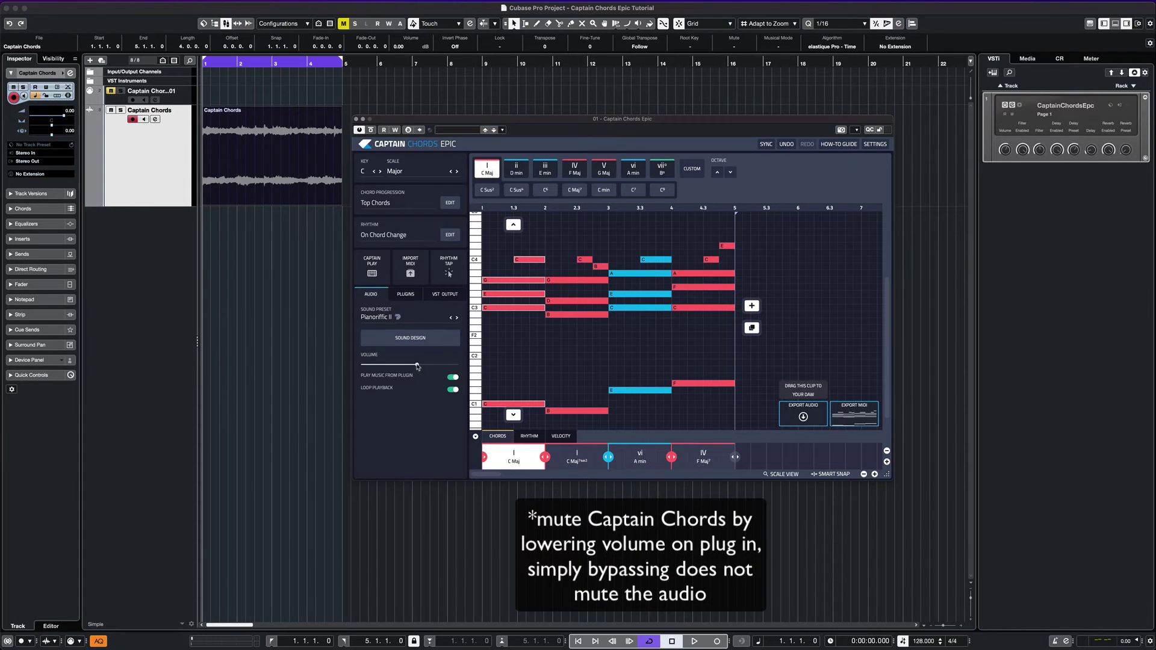
pyautogui.moveTo(416, 365); pyautogui.dragTo(345, 361)
pyautogui.press('space')
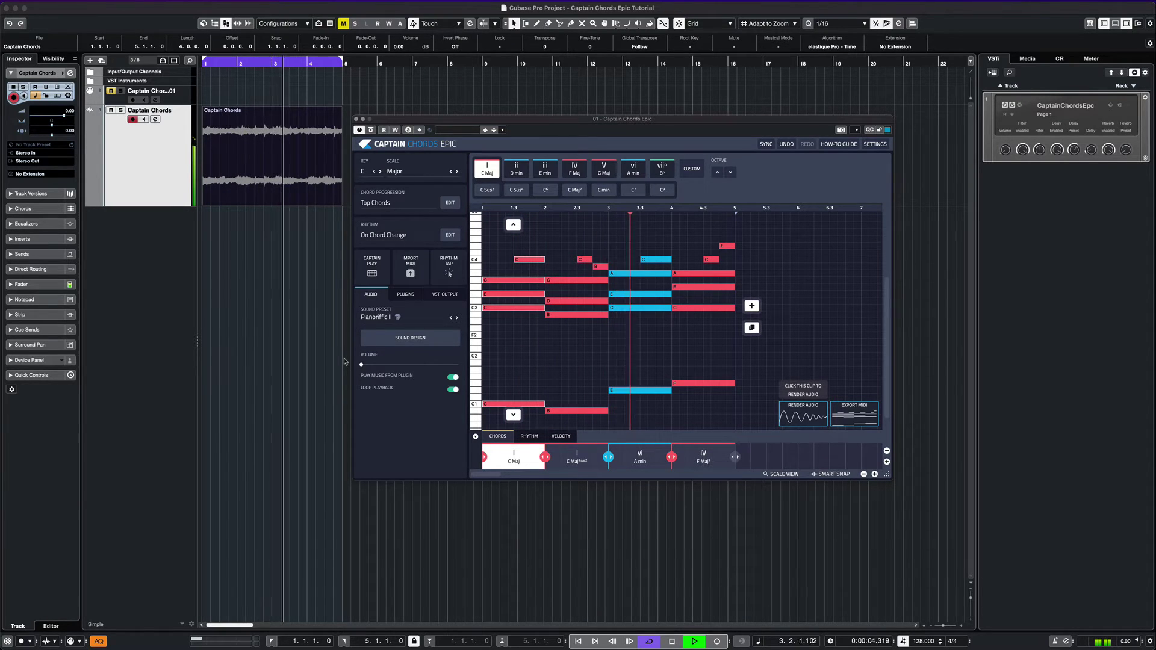
pyautogui.press('space')
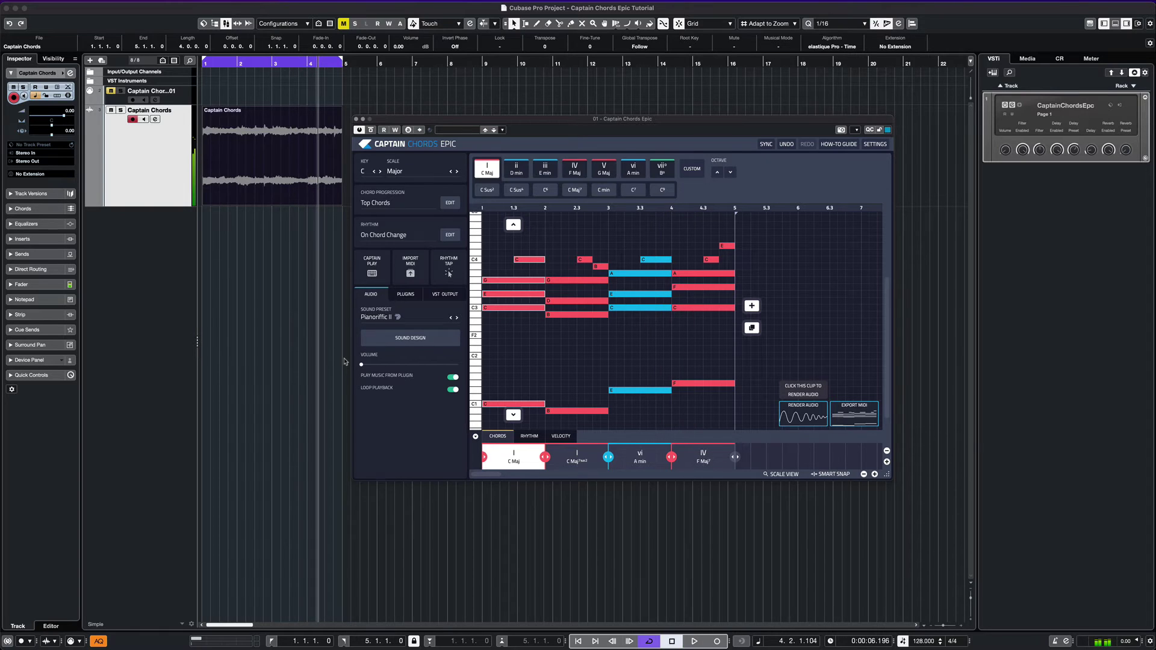
pyautogui.click(111, 110)
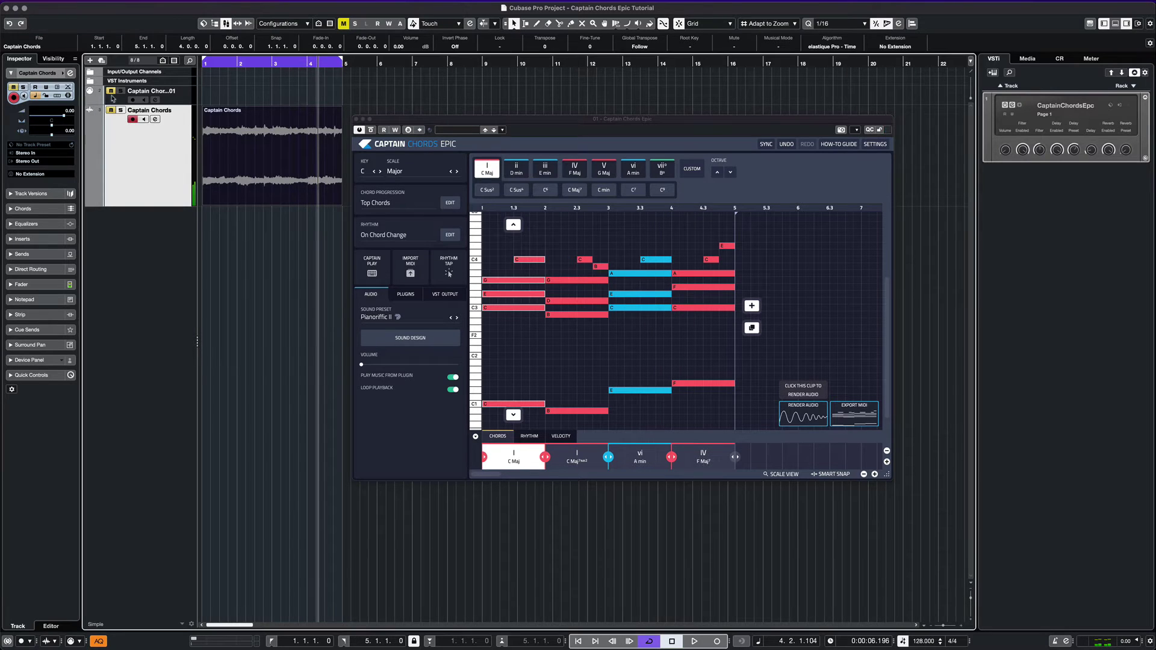
pyautogui.moveTo(362, 365); pyautogui.dragTo(410, 365)
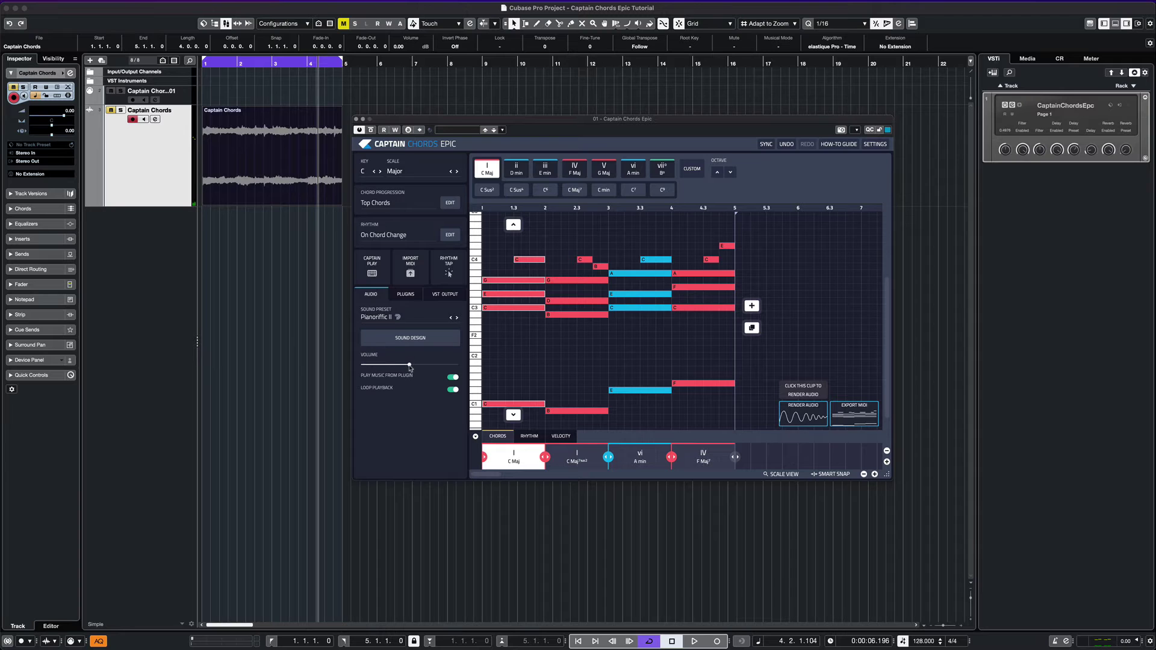
# Select Massive as Captain Chords Epic's instrument plugin
pyautogui.click(406, 294)
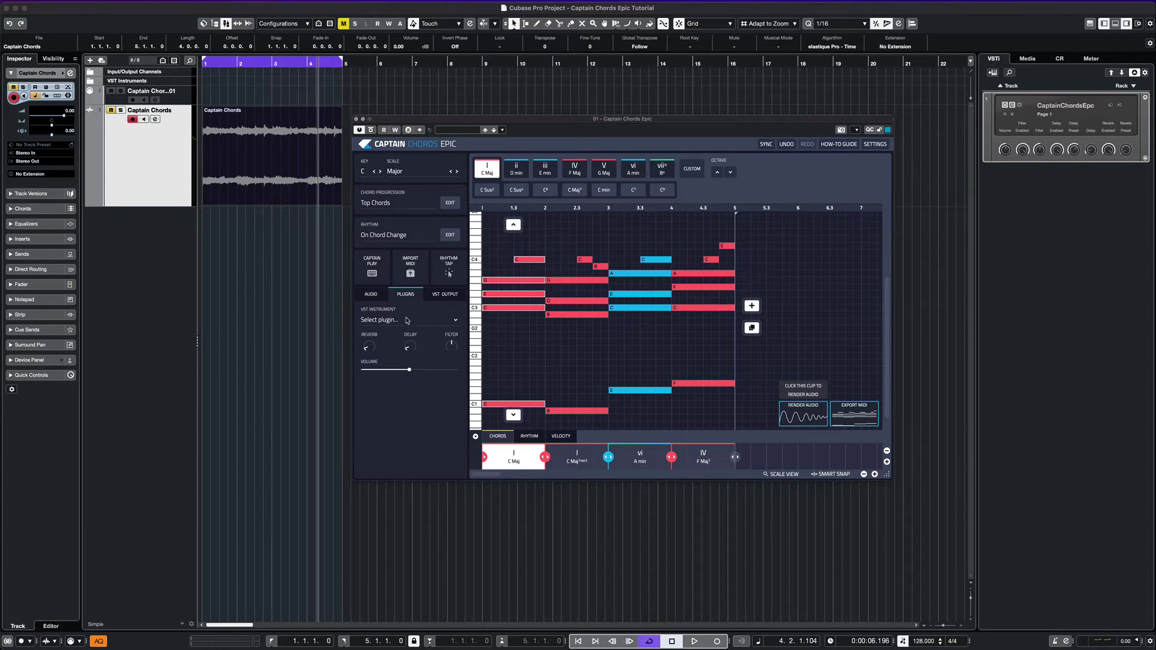
pyautogui.click(456, 321)
pyautogui.click(502, 330)
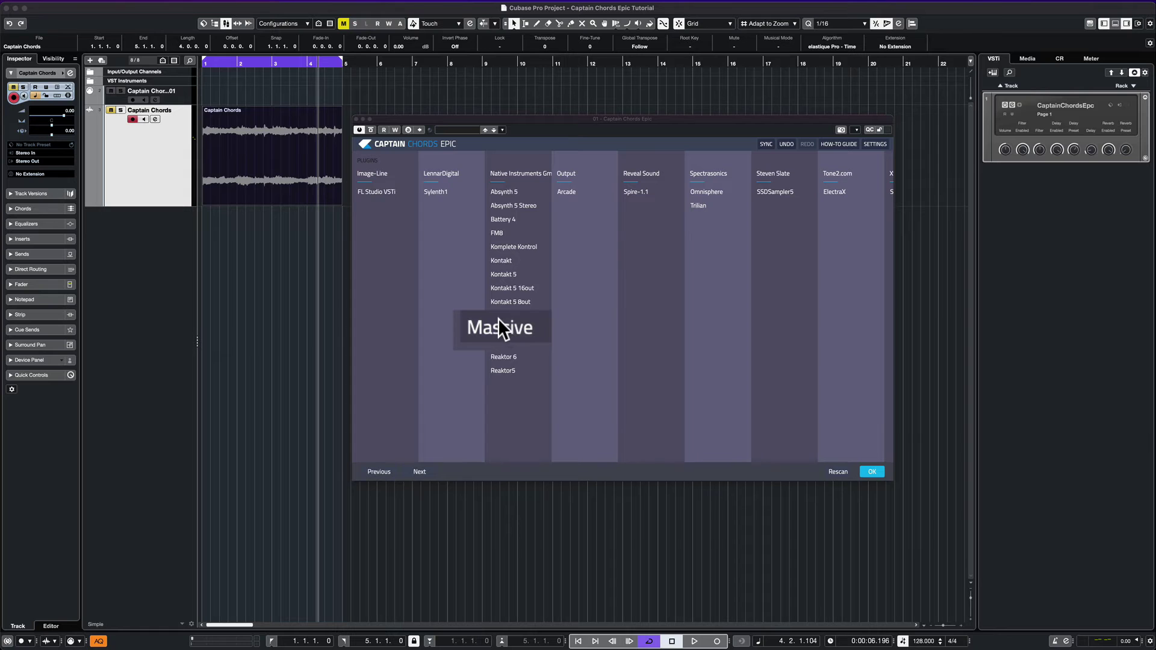
pyautogui.click(872, 472)
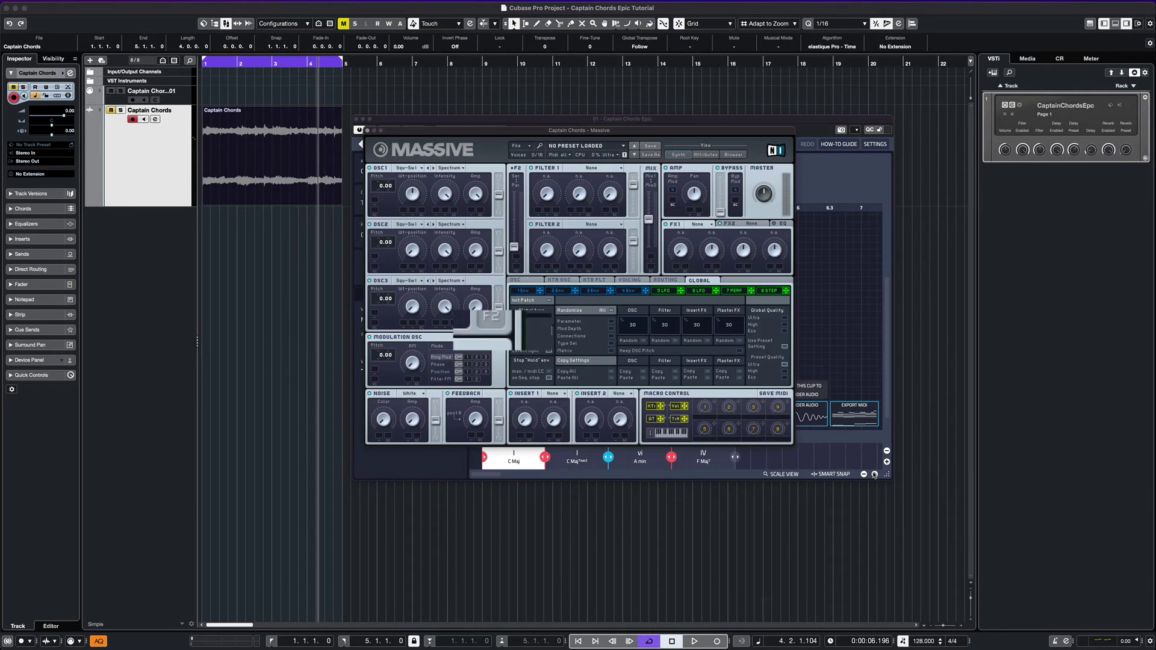
# Load the Dandelion Chorus preset from Synth Pad > Layered Pad in Massive and audition it
pyautogui.click(731, 155)
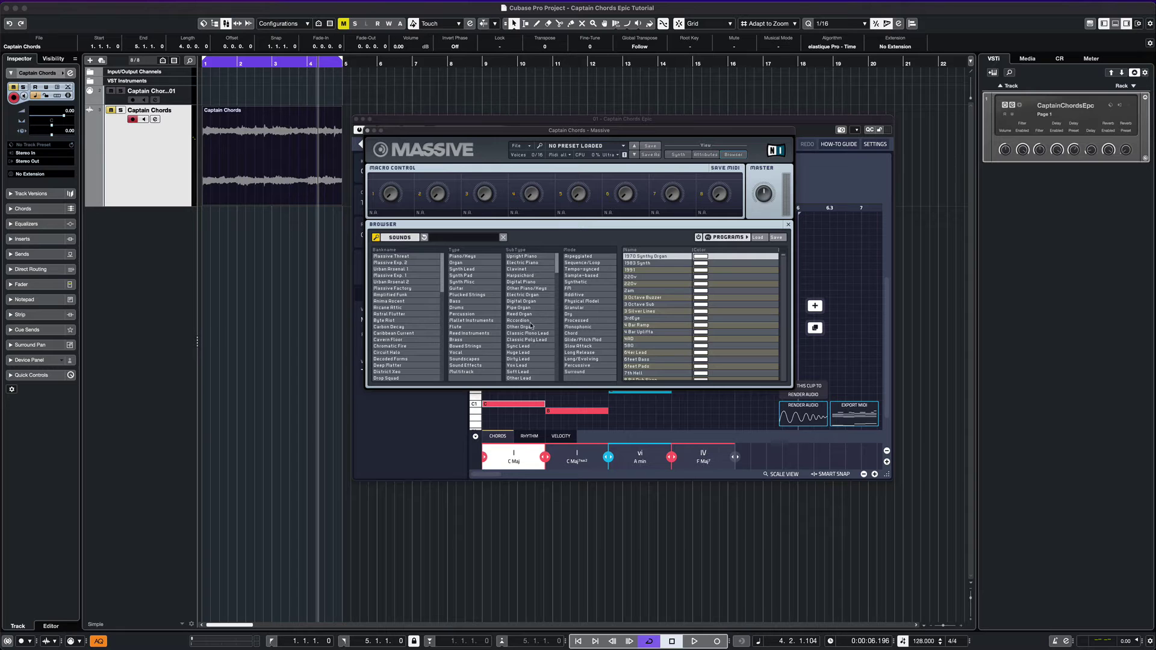
pyautogui.click(469, 276)
pyautogui.click(521, 302)
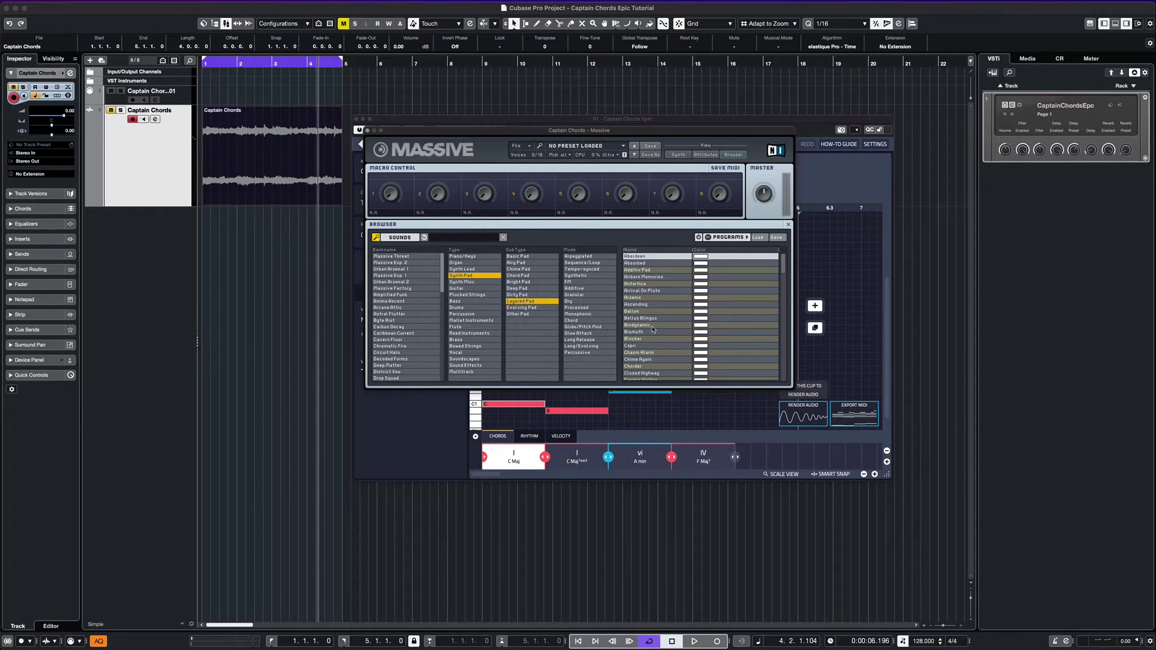
pyautogui.click(647, 346)
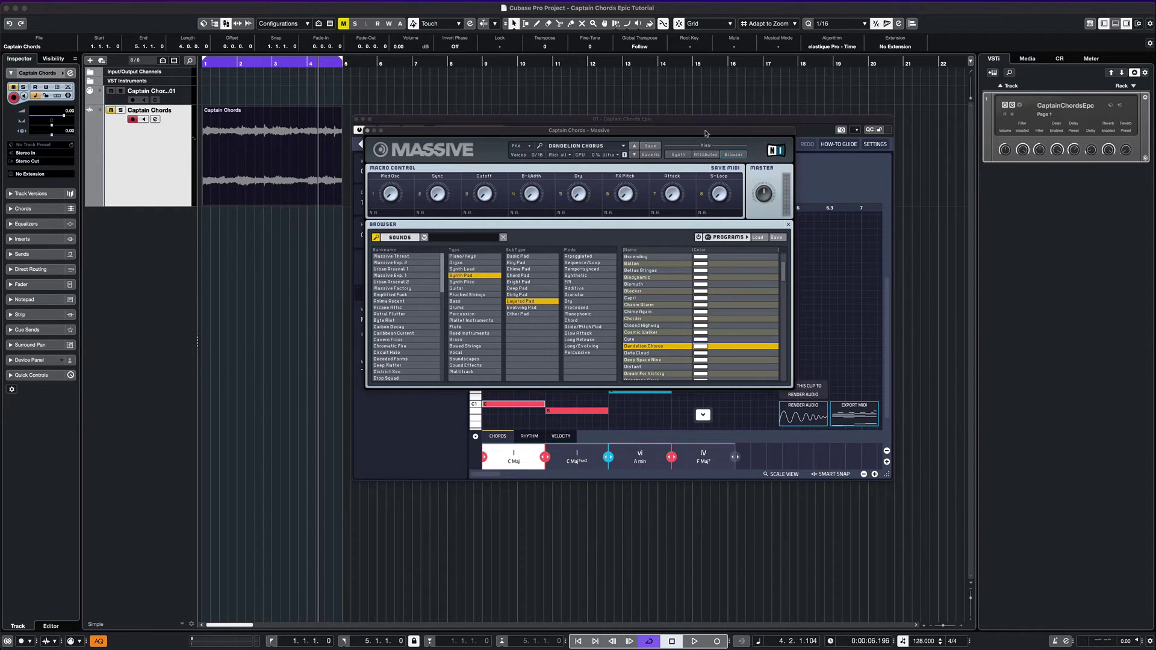
pyautogui.moveTo(706, 134); pyautogui.dragTo(754, 144)
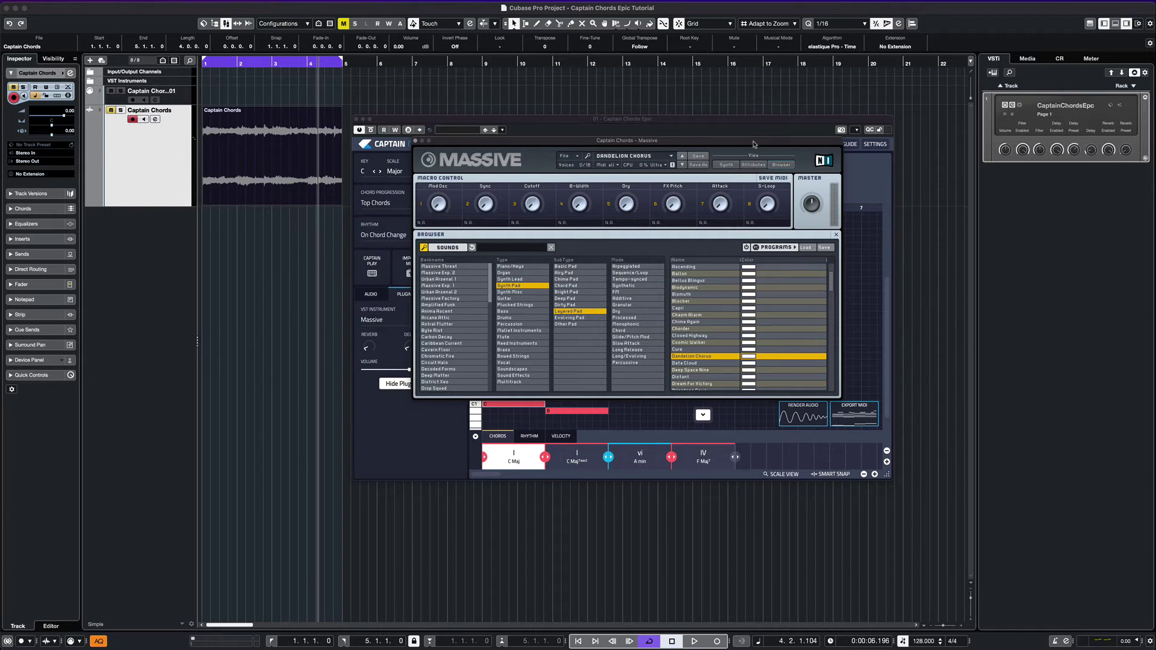
pyautogui.press('space')
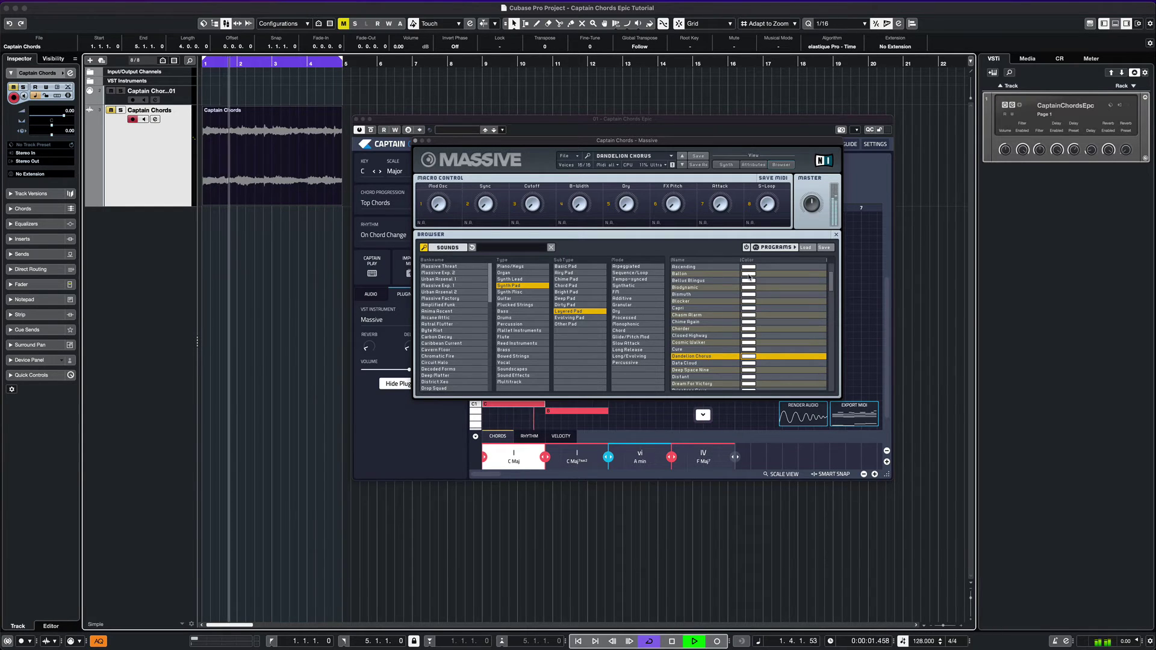
pyautogui.press('space')
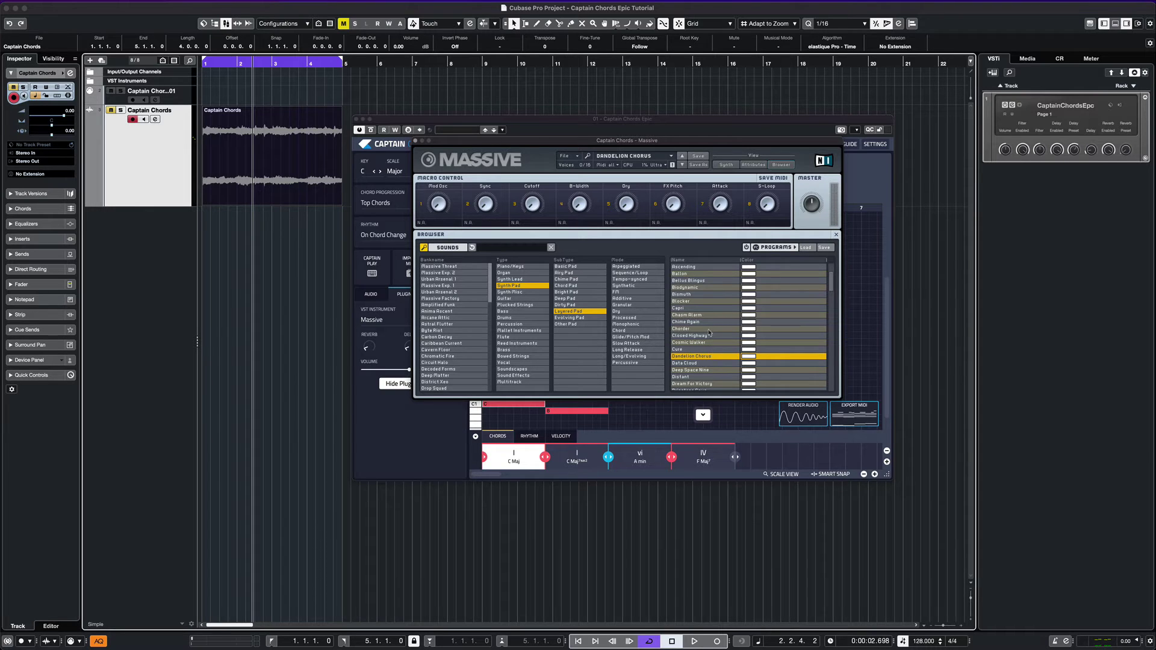
# Switch Massive to the Bellus Blingus preset and play the progression from the start
pyautogui.click(704, 282)
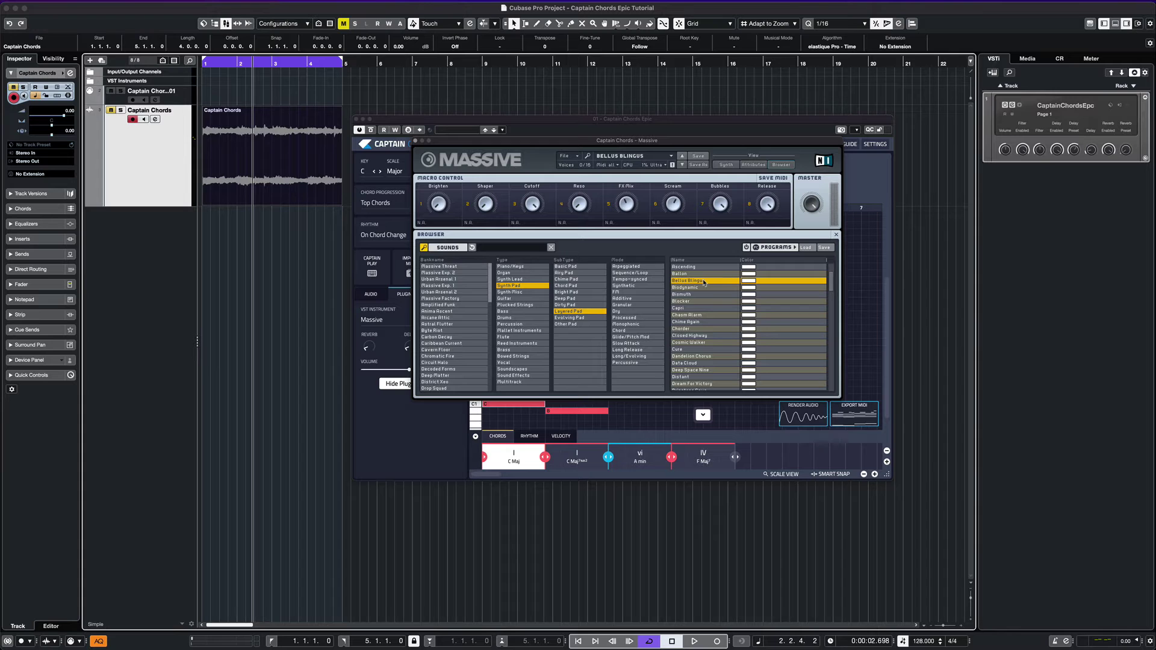
pyautogui.press('Home')
pyautogui.press('space')
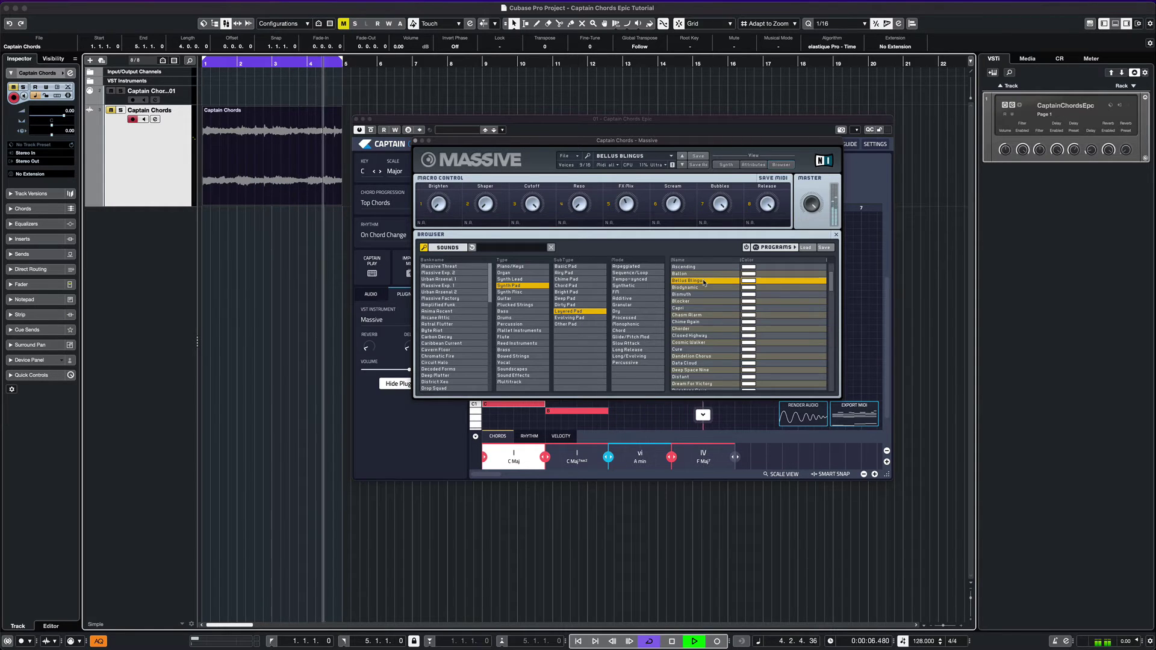
# Import the rendered Massive pad audio as a new track starting at bar 1
pyautogui.click(693, 122)
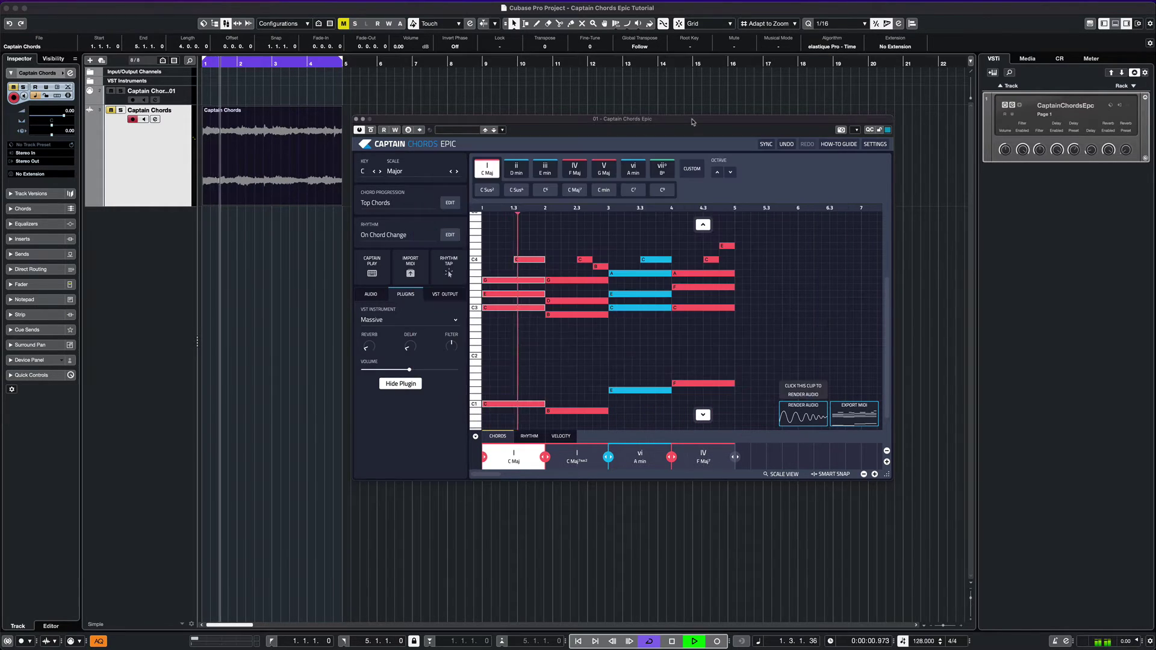
pyautogui.press('space')
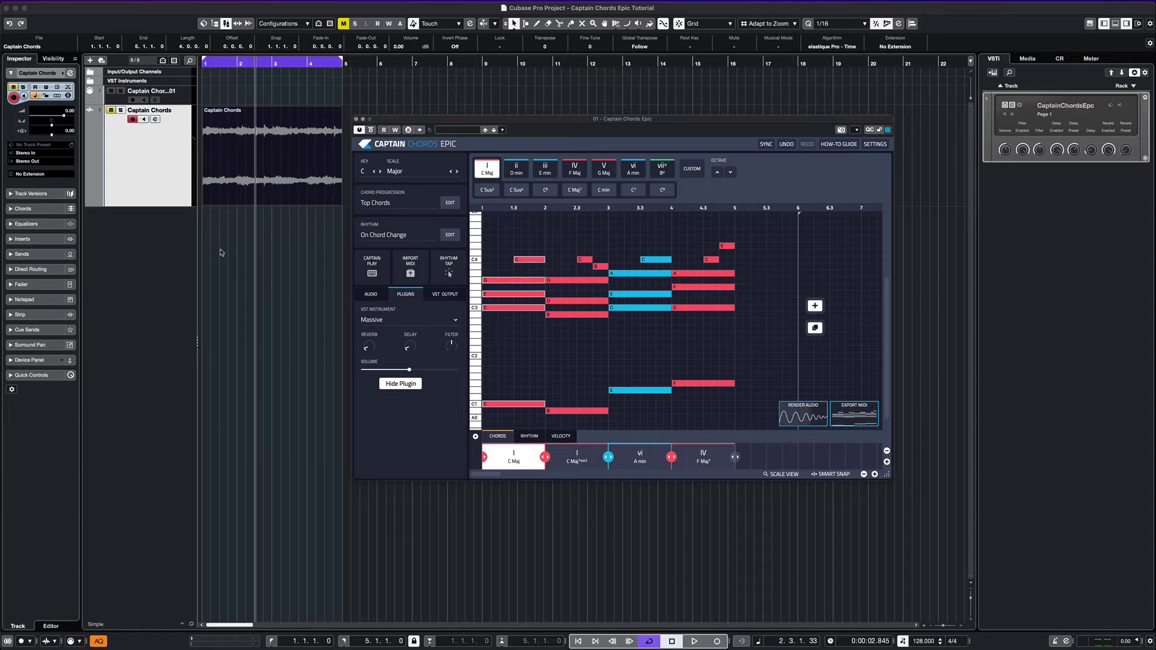
pyautogui.moveTo(802, 414); pyautogui.dragTo(227, 264)
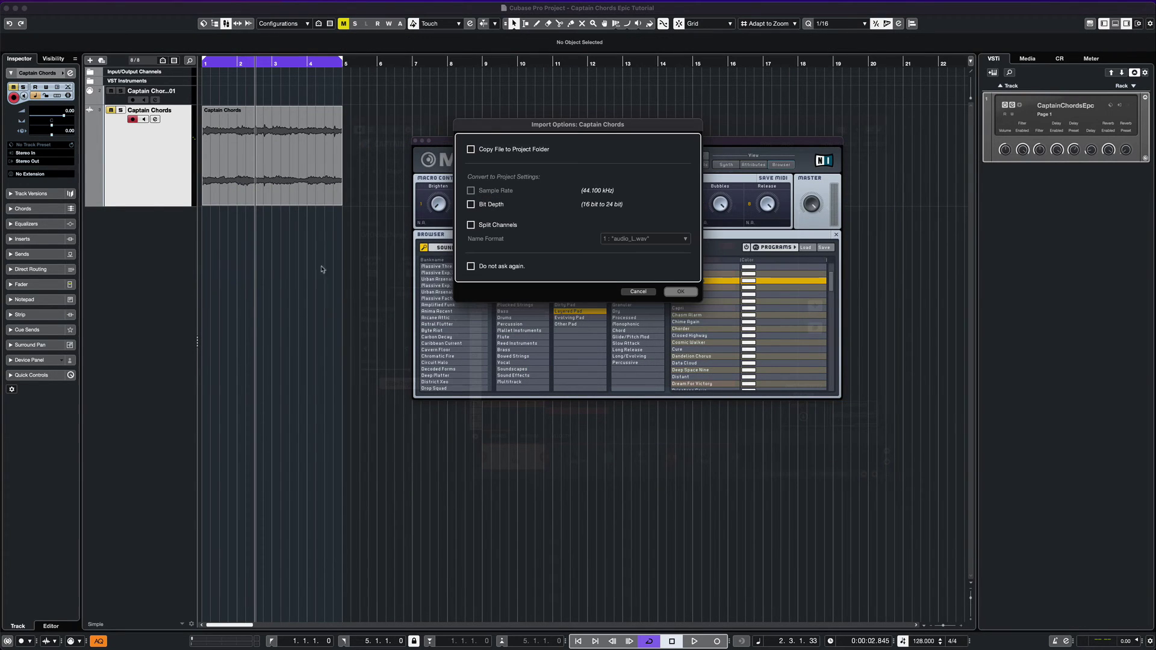
pyautogui.click(681, 291)
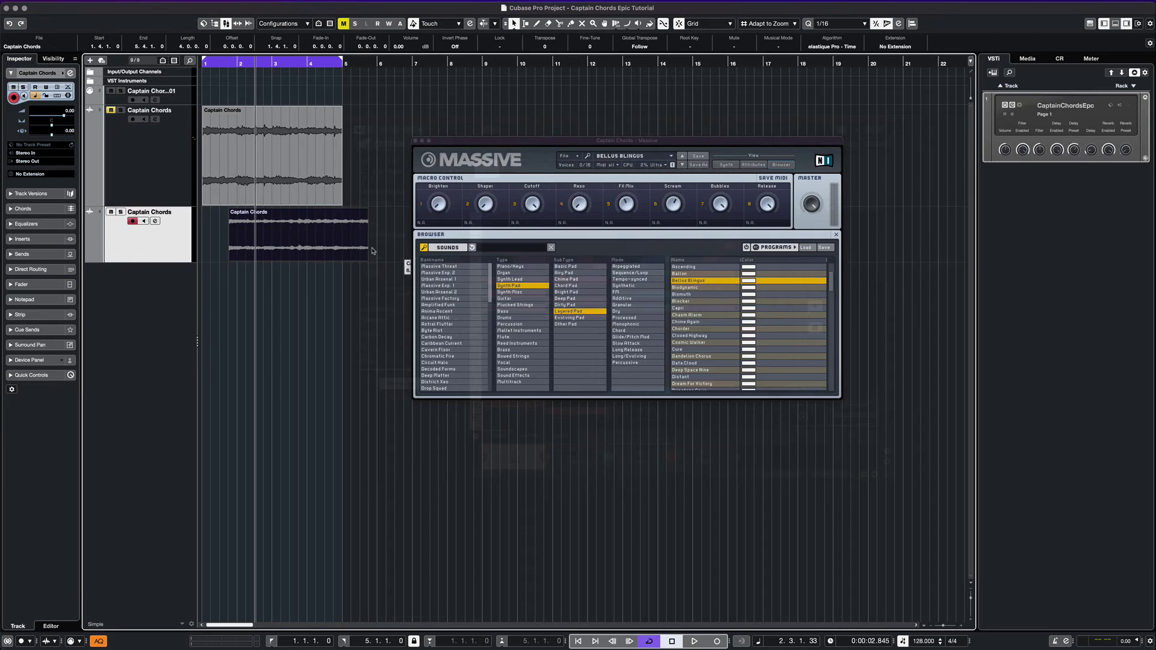
pyautogui.click(271, 235)
pyautogui.moveTo(271, 235); pyautogui.dragTo(244, 234)
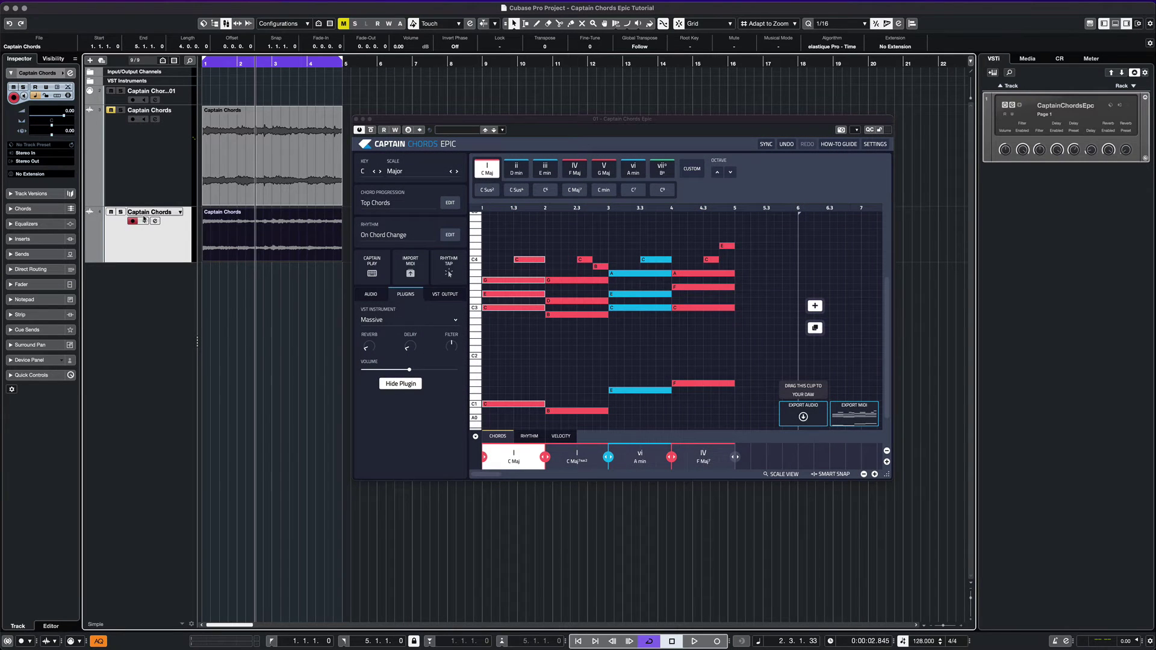
# Name the new track Pads and start renaming the original audio track Piano Chords
pyautogui.doubleClick(162, 213)
pyautogui.write('Pa')
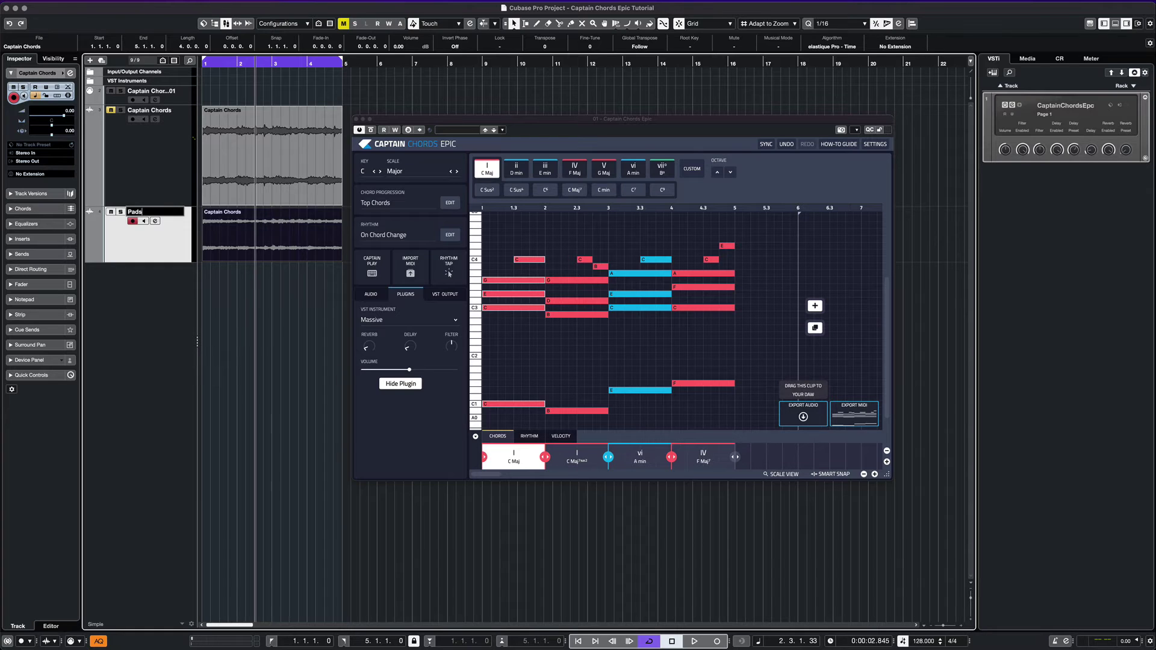
pyautogui.press('Return')
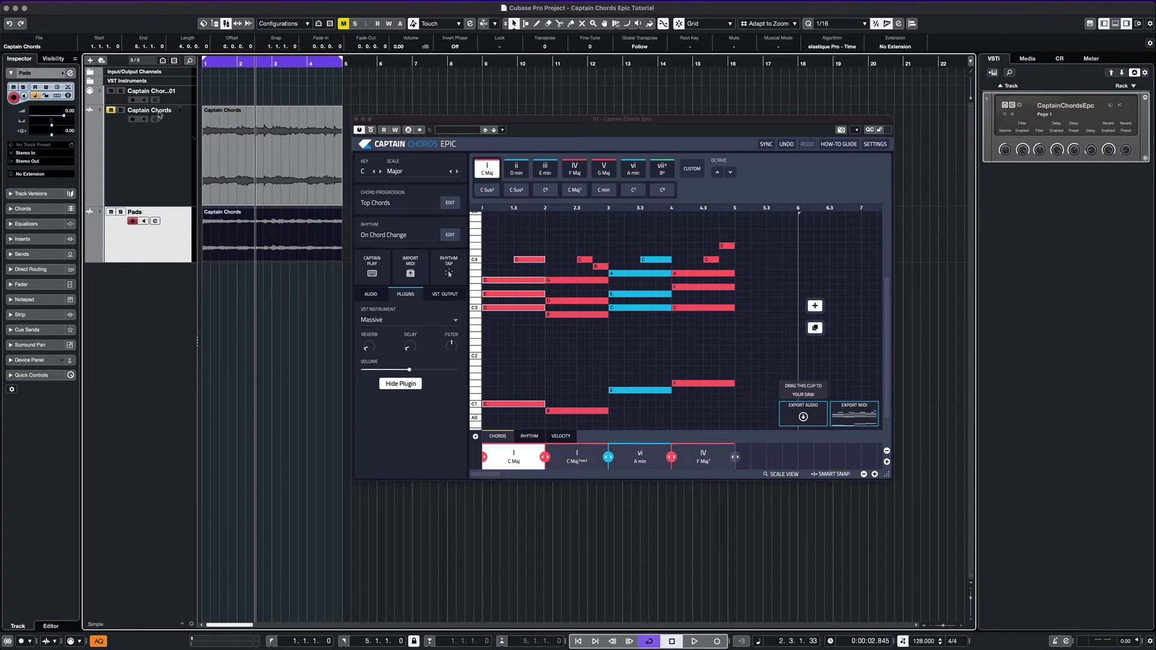
pyautogui.doubleClick(159, 112)
pyautogui.write('Piano')
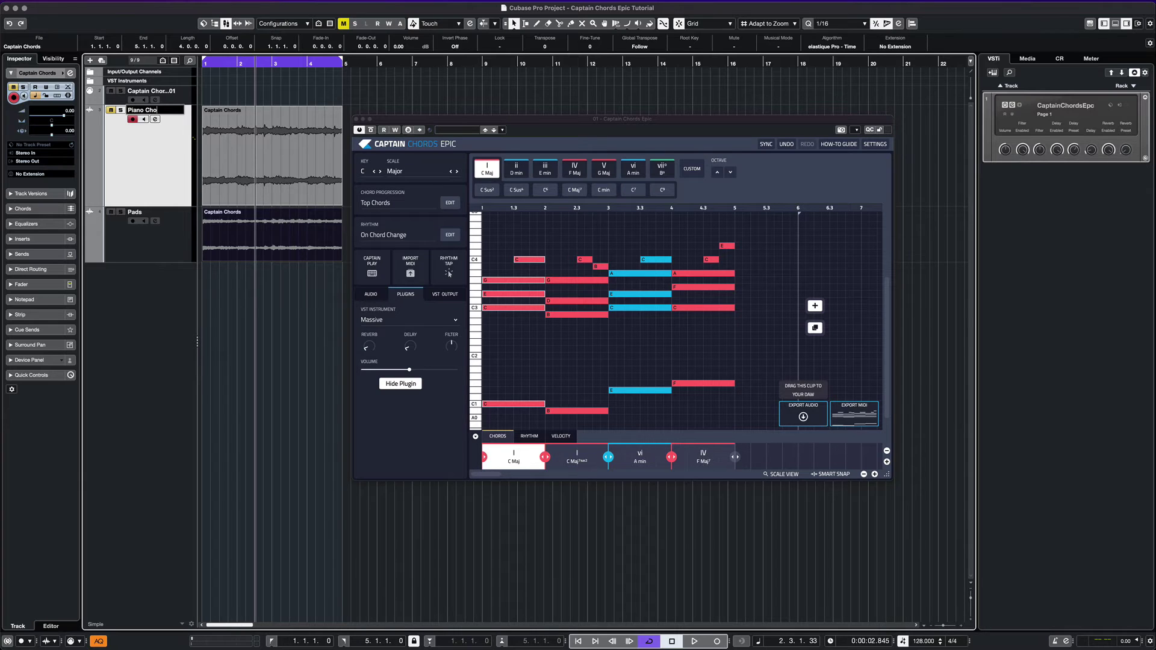
# Confirm the Piano Chords name, lower Captain Chords Epic's volume, and play both audio tracks
pyautogui.press('Return')
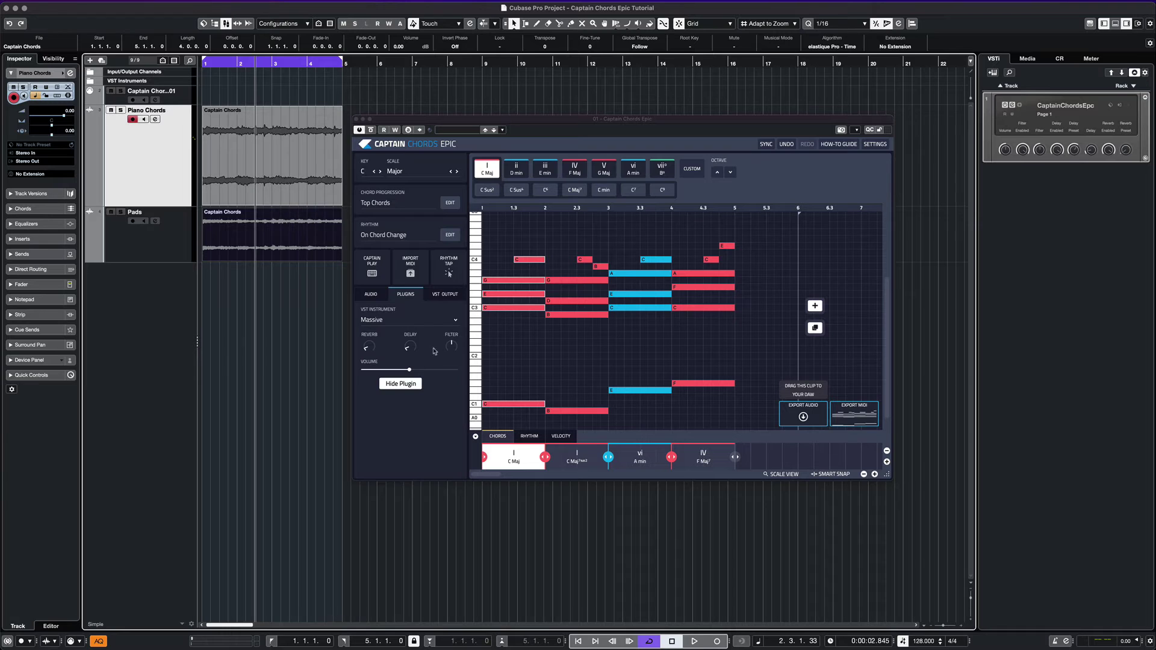
pyautogui.moveTo(411, 371); pyautogui.dragTo(383, 373)
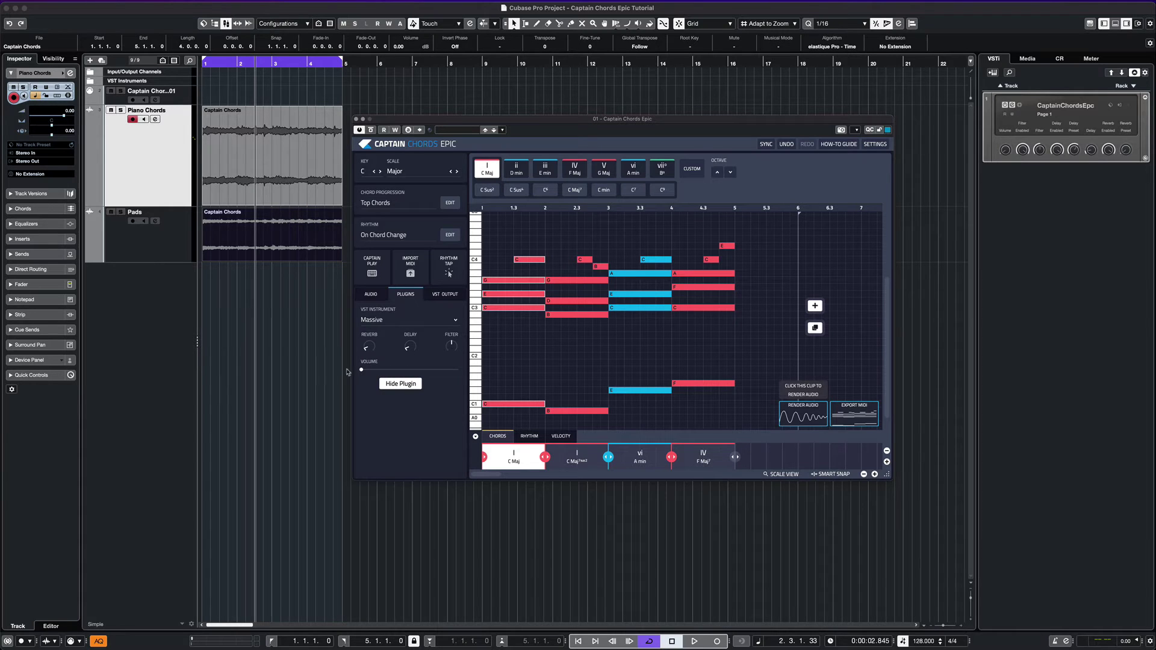
pyautogui.press('space')
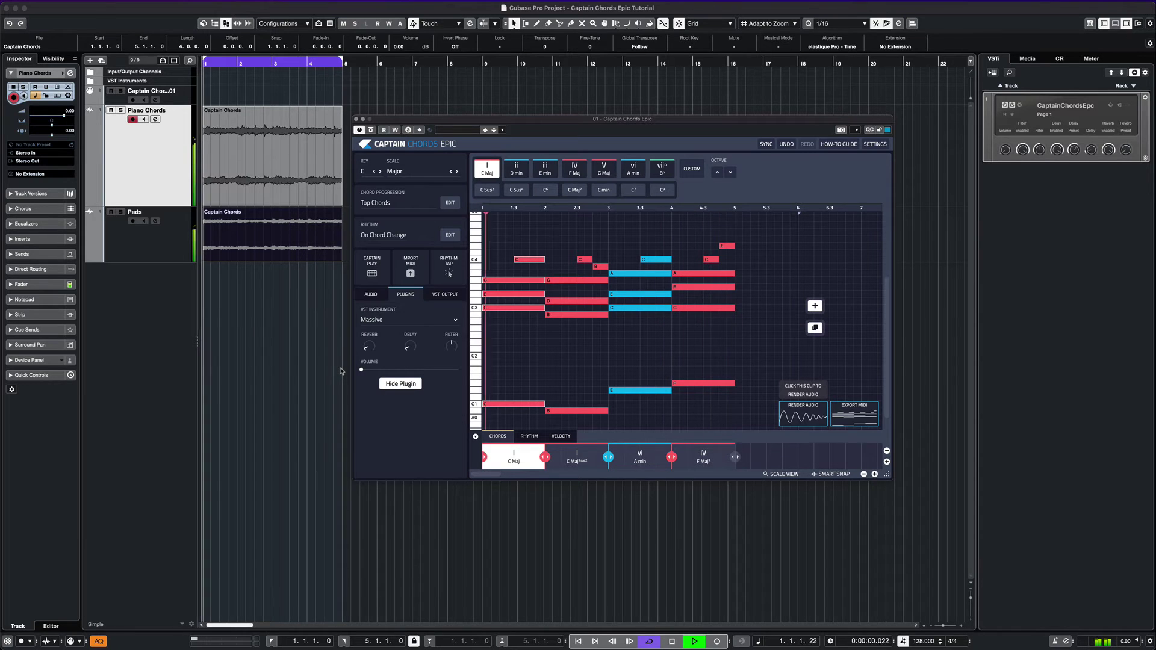
pyautogui.press('space')
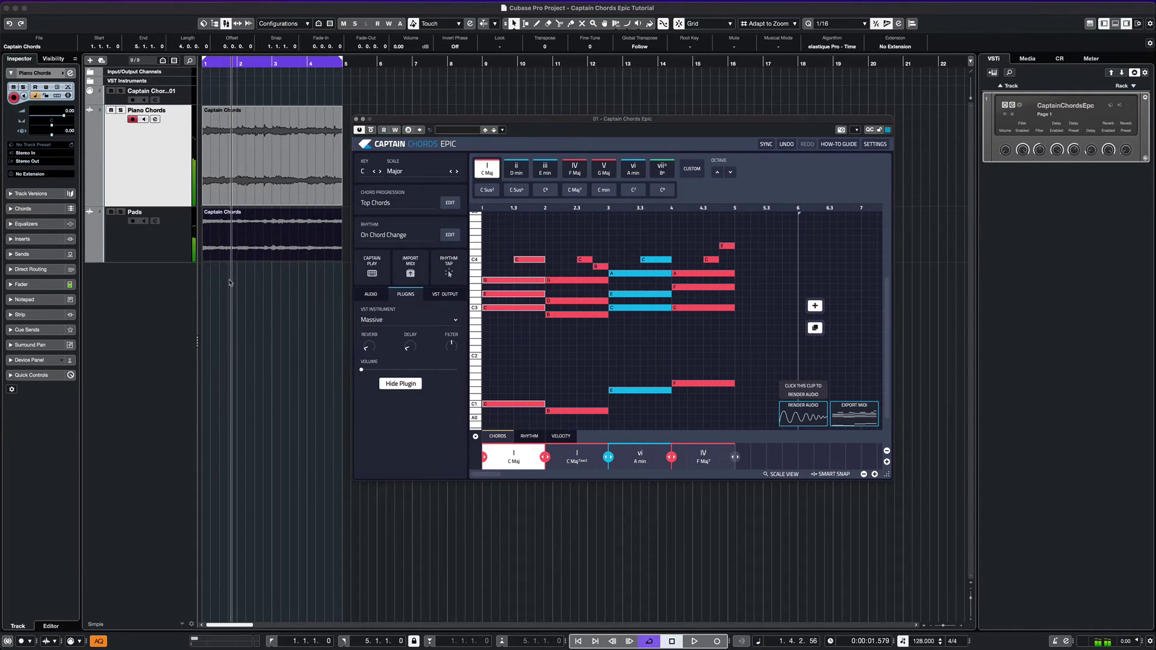
# Mute Piano Chords and add a Serum rack instrument with its own MIDI track
pyautogui.click(111, 110)
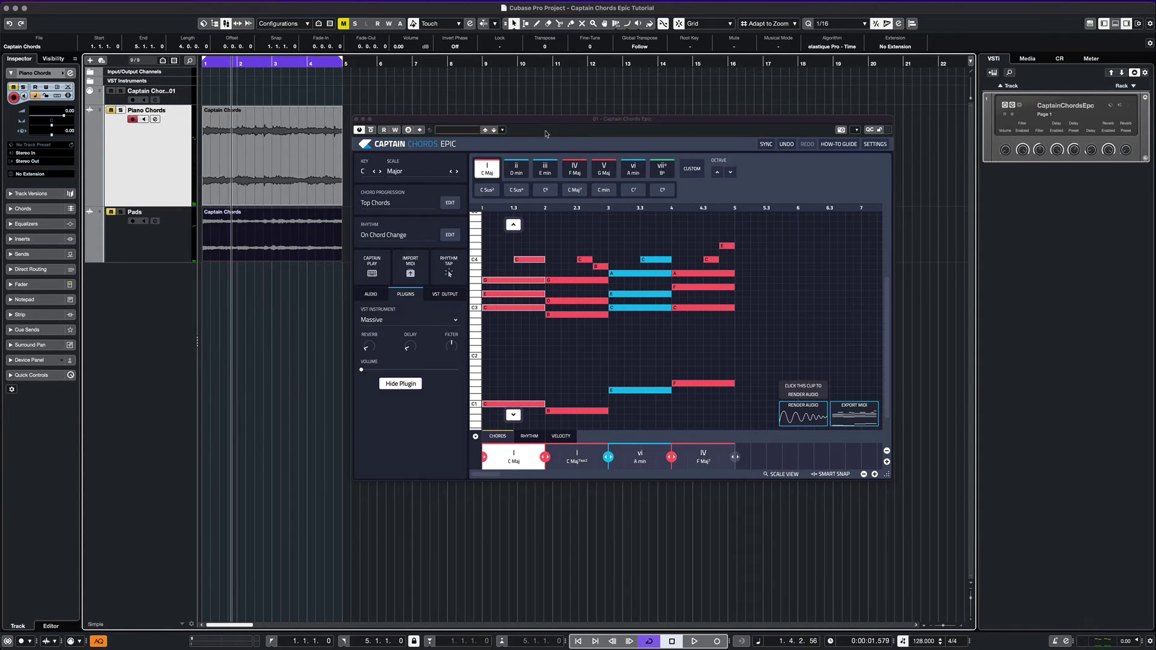
pyautogui.moveTo(577, 118); pyautogui.dragTo(614, 77)
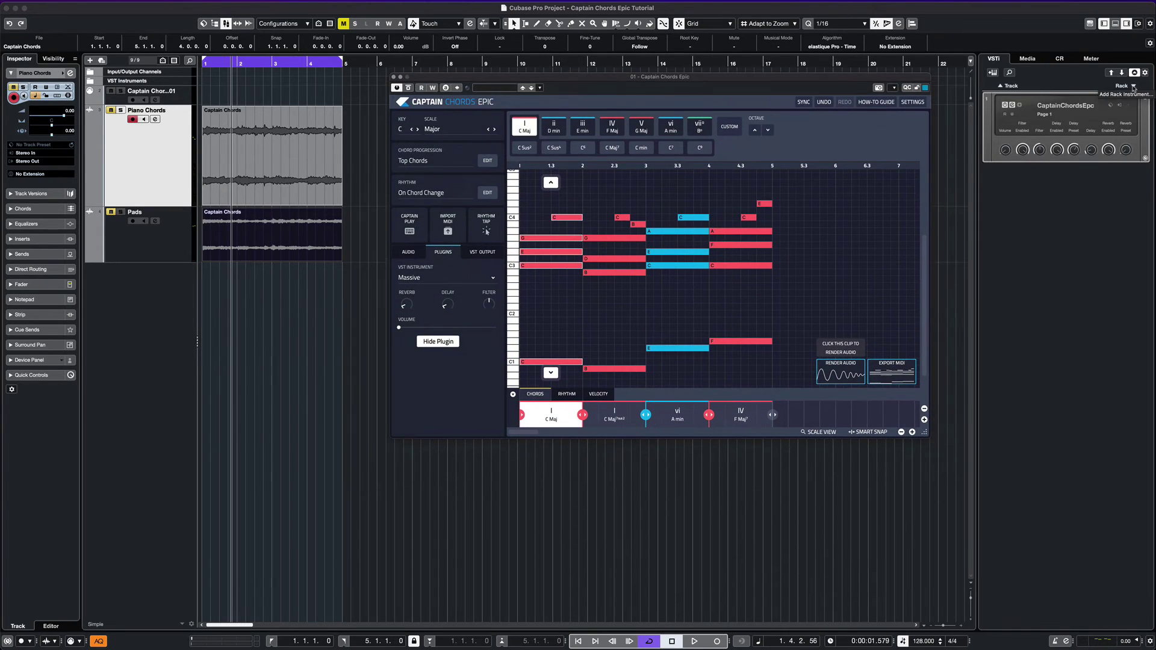
pyautogui.click(1134, 88)
pyautogui.click(1033, 128)
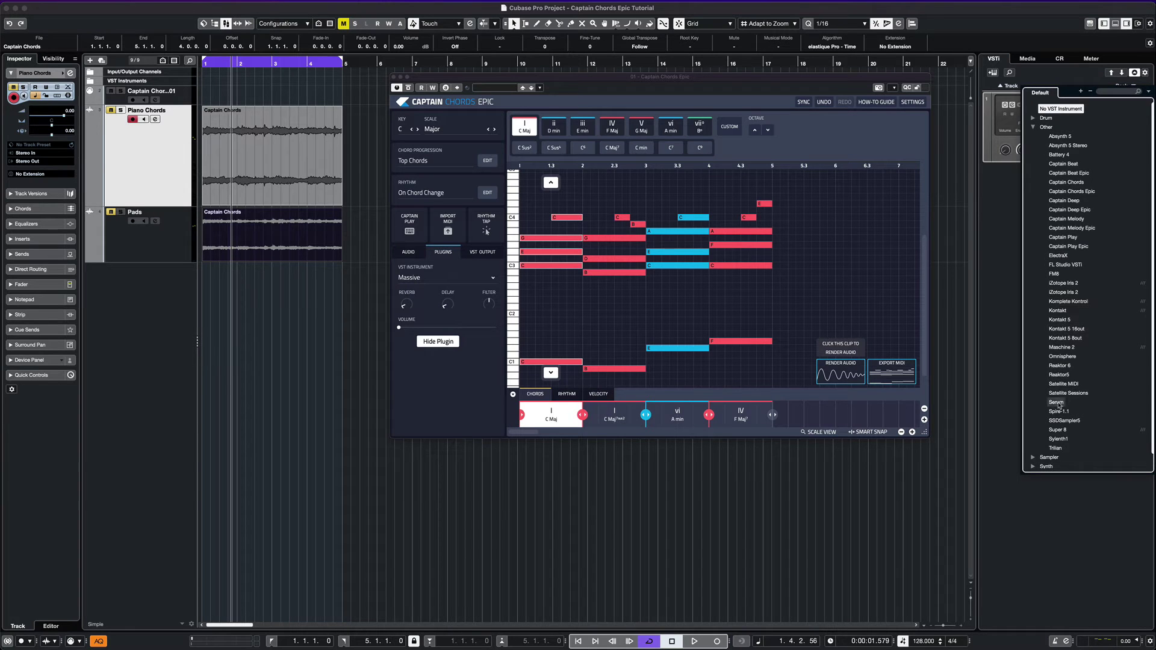
pyautogui.click(1056, 403)
pyautogui.click(660, 207)
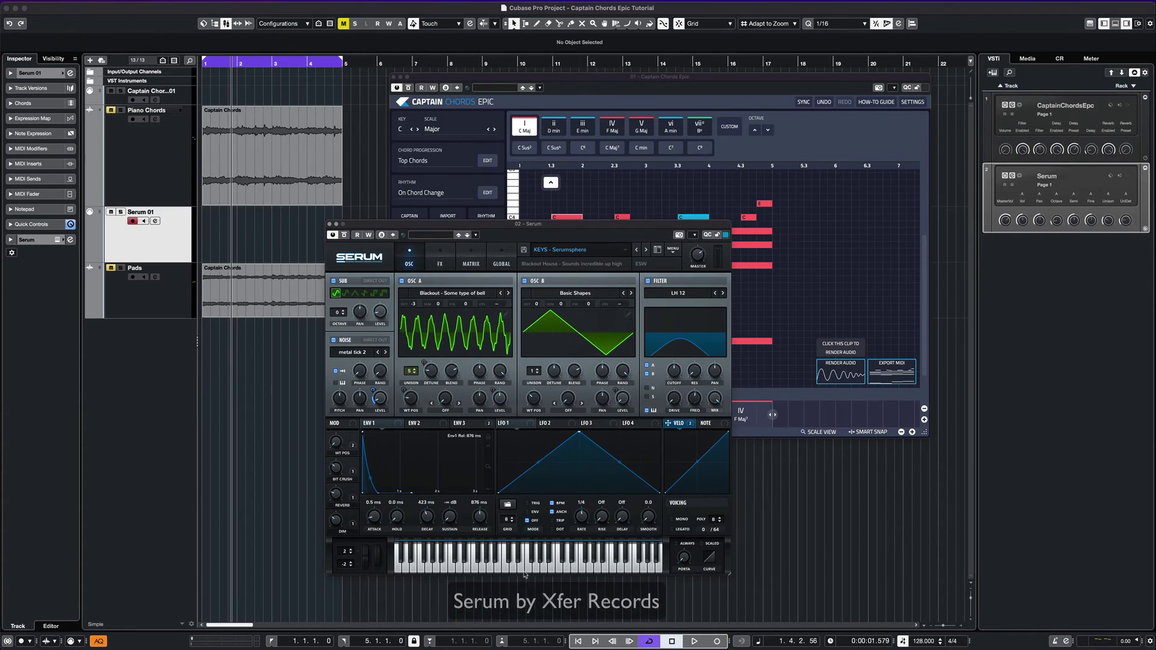
pyautogui.click(329, 224)
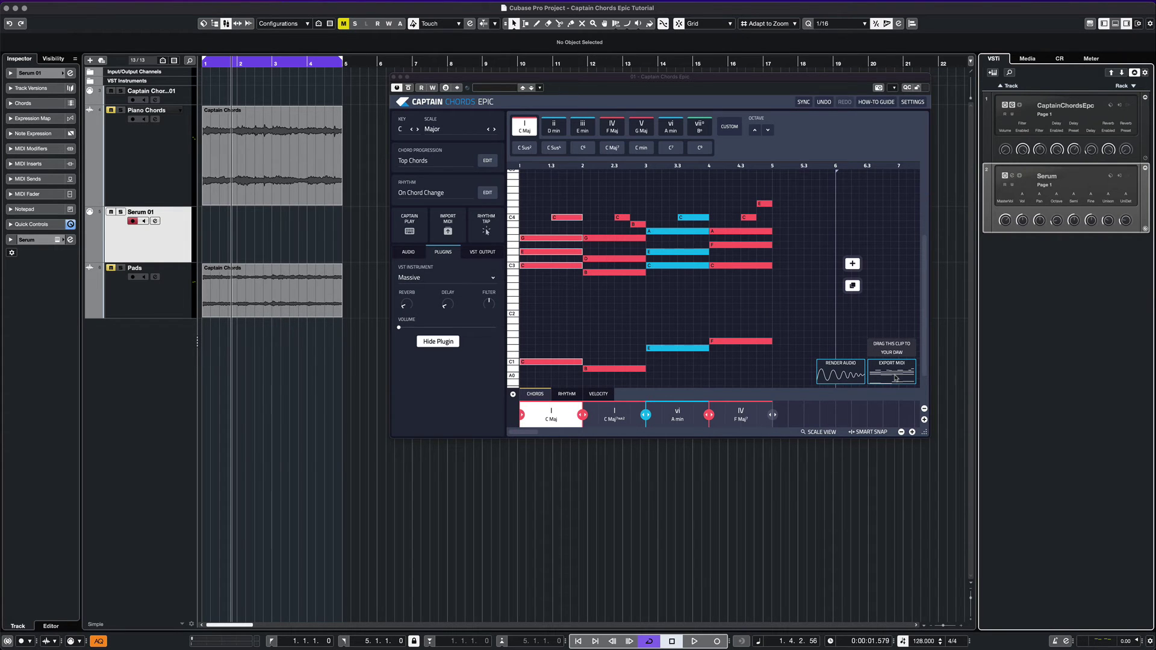
# Place the progression's MIDI on Serum 01, zoom to bars 1–5, and unmute Piano Chords and Pads
pyautogui.moveTo(895, 378); pyautogui.dragTo(211, 247)
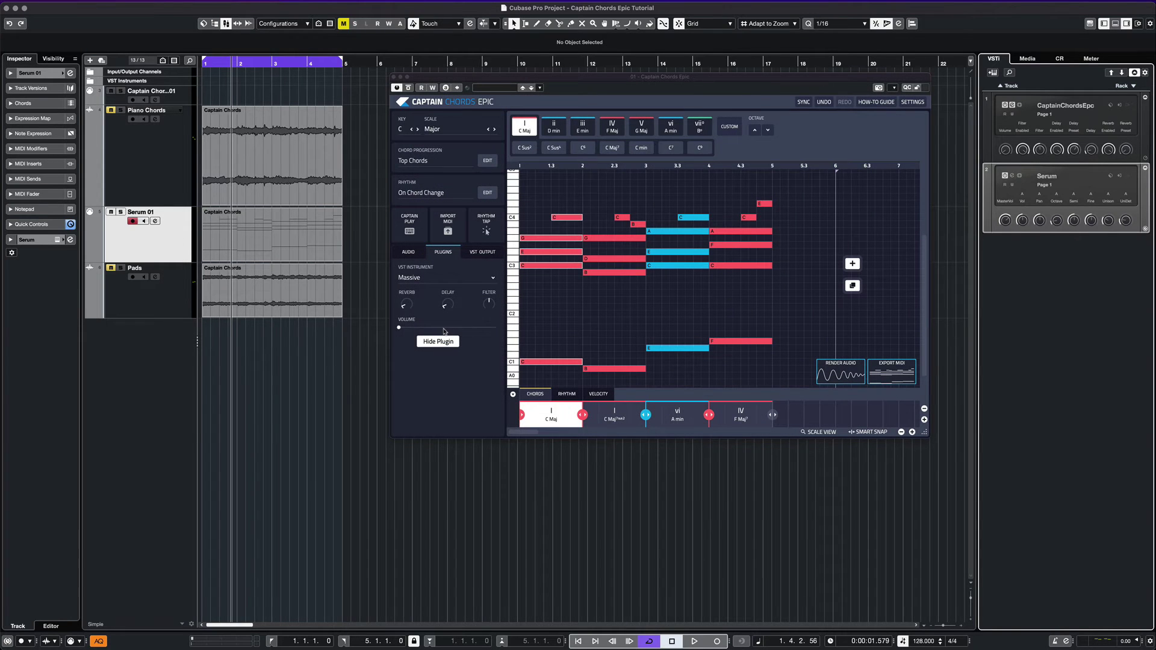
pyautogui.press('space')
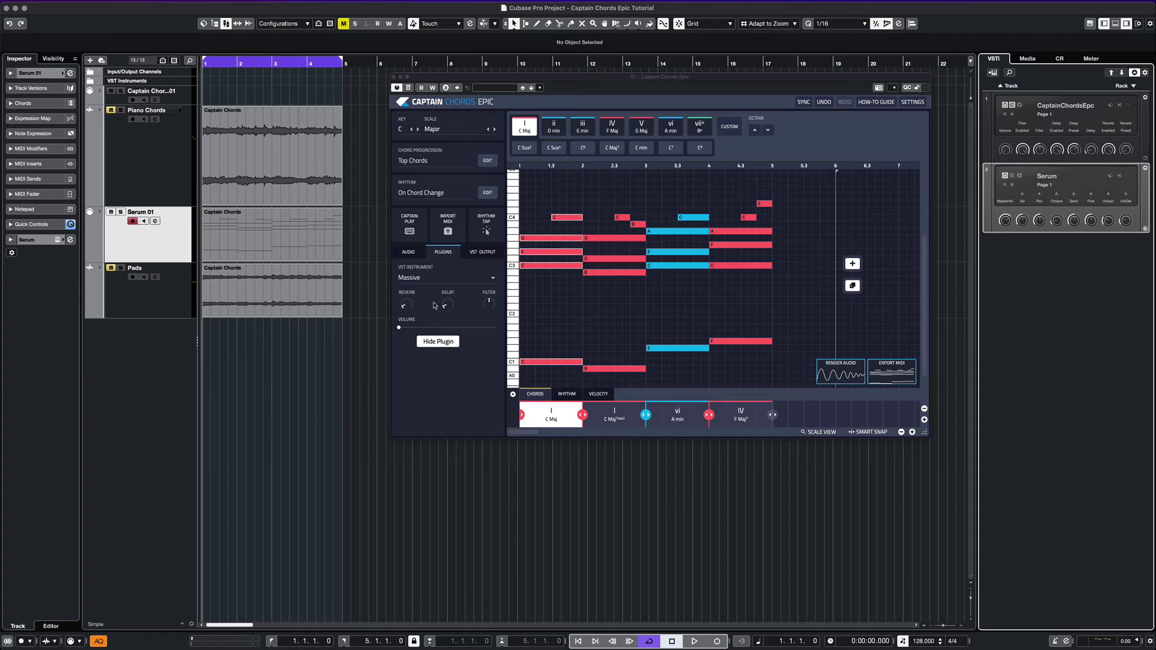
pyautogui.click(392, 76)
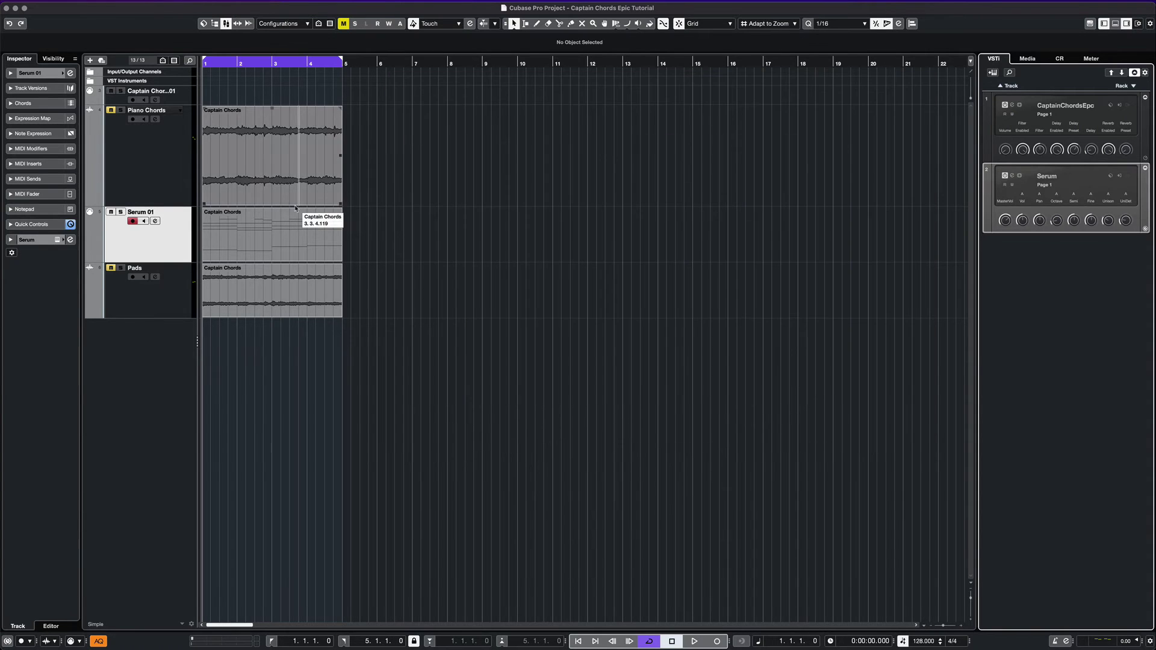
pyautogui.press('h')
pyautogui.press('h')
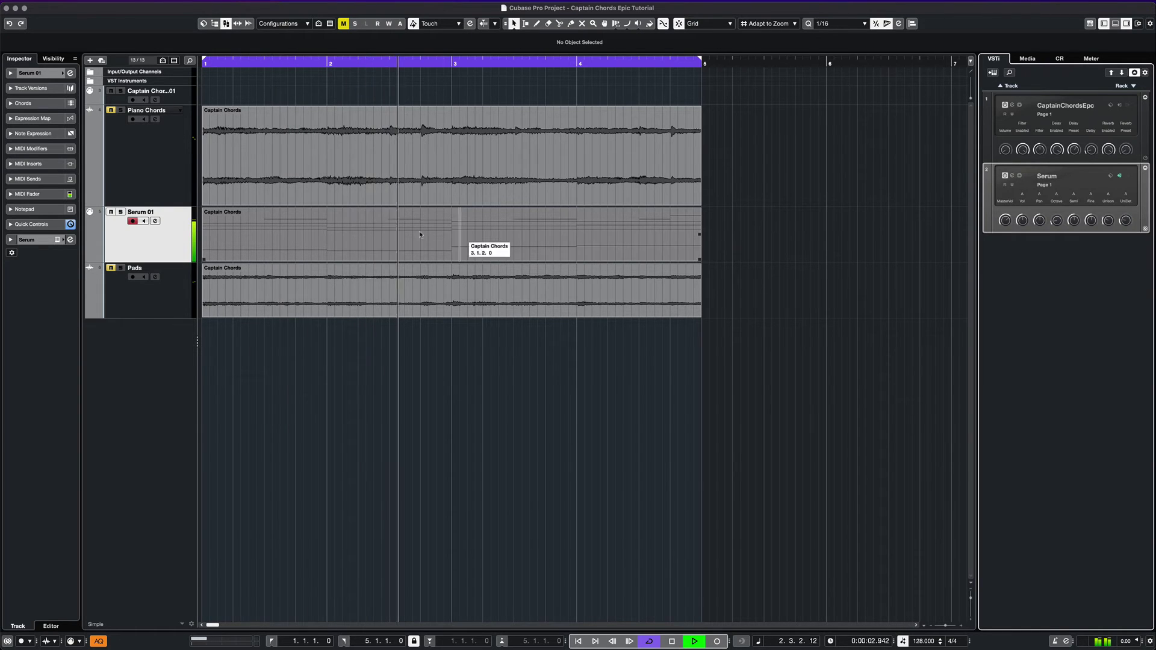
pyautogui.click(111, 111)
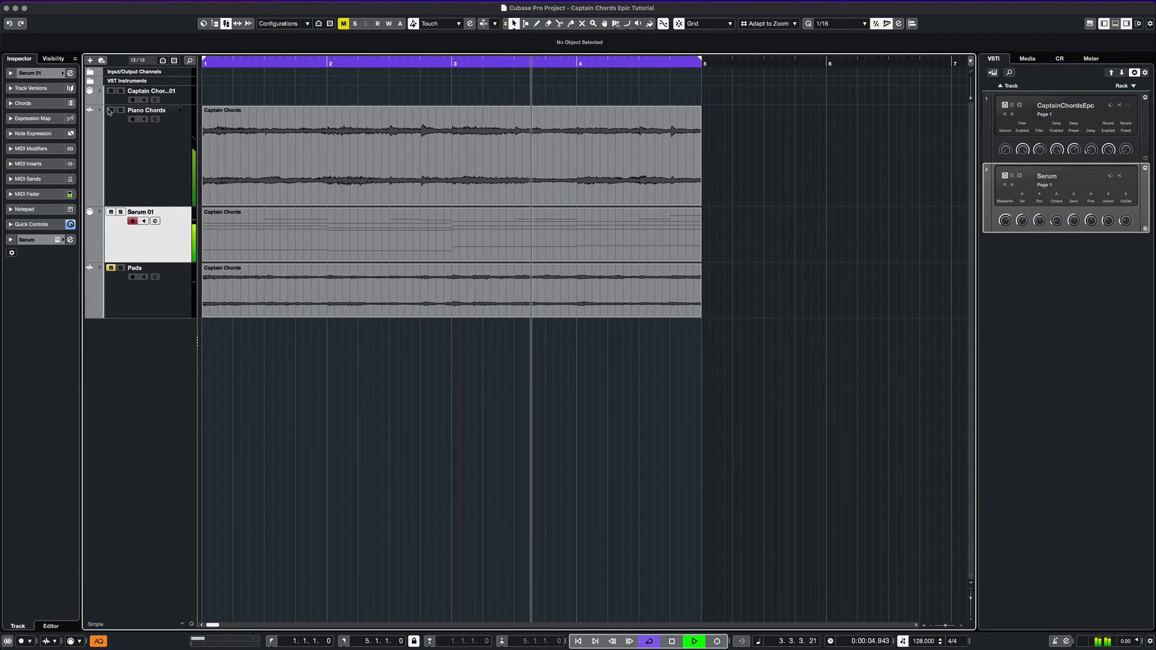
pyautogui.click(111, 268)
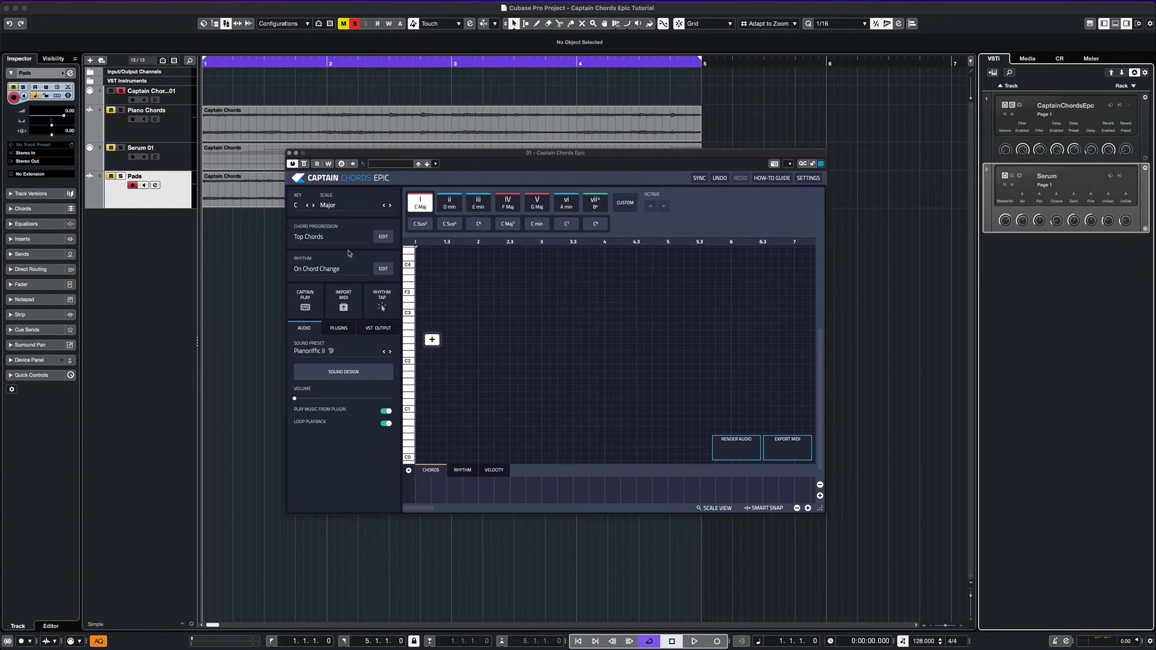
# Load the House bank's Phrygian Chords progression into Captain Chords Epic
pyautogui.click(383, 237)
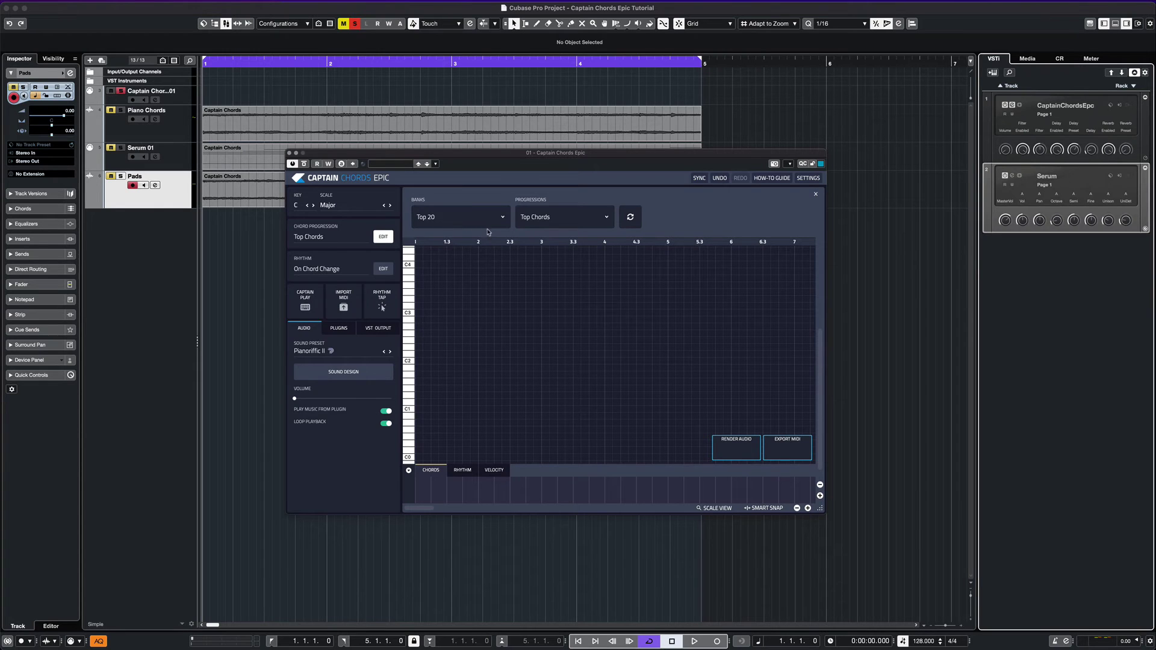
pyautogui.click(504, 218)
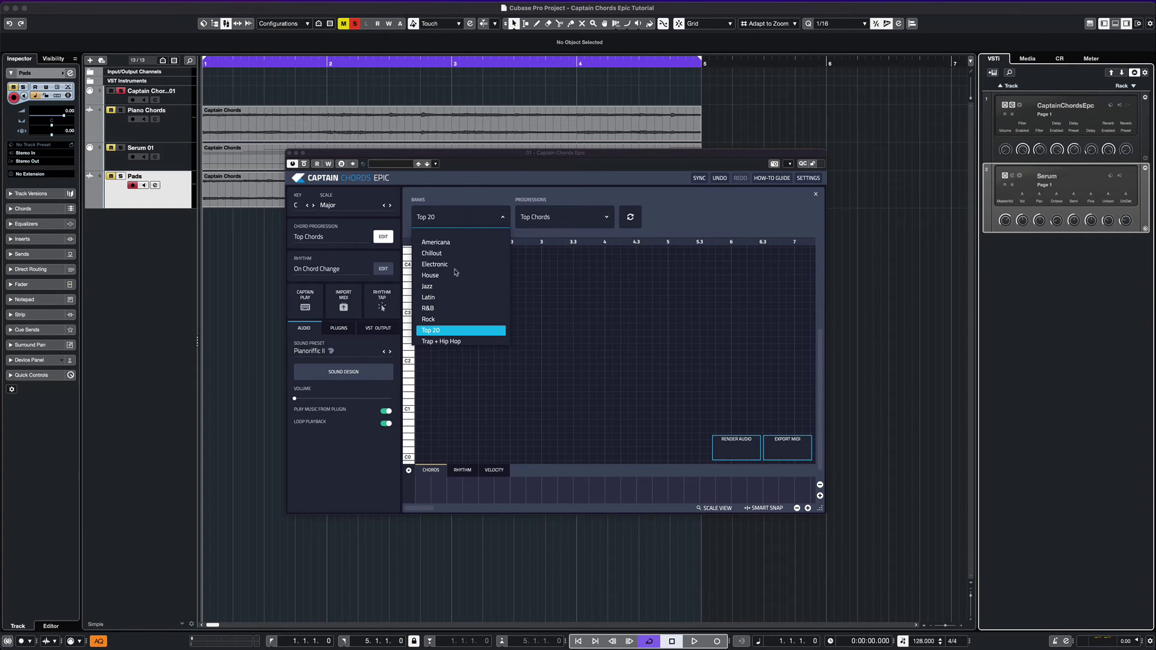
pyautogui.click(433, 277)
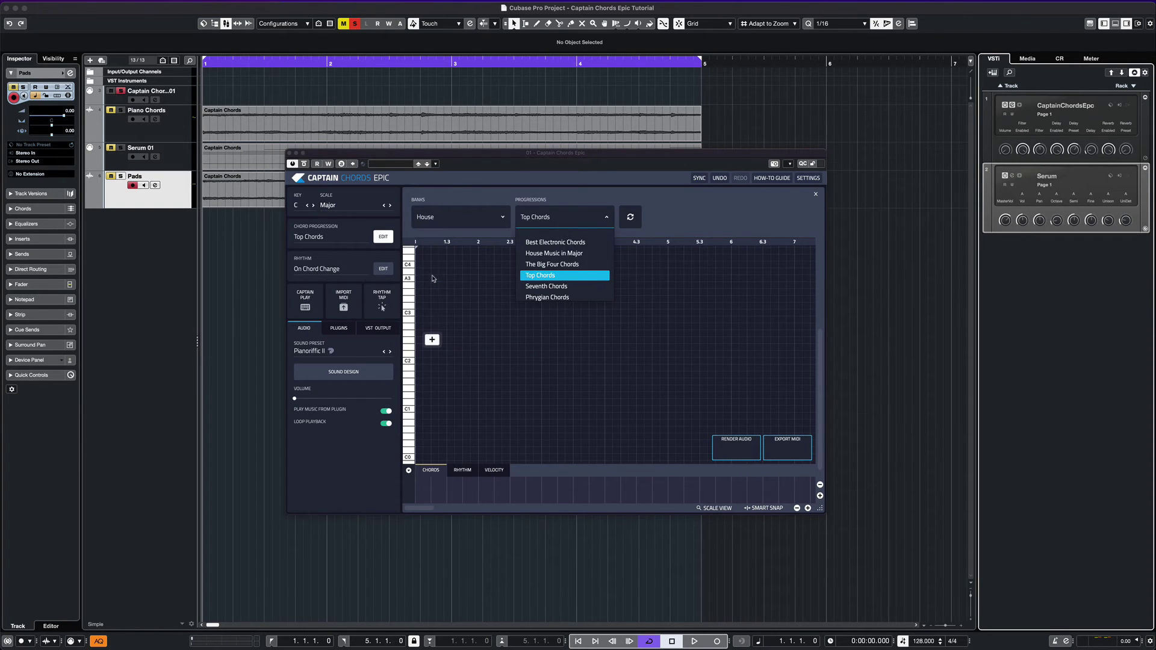
pyautogui.click(545, 276)
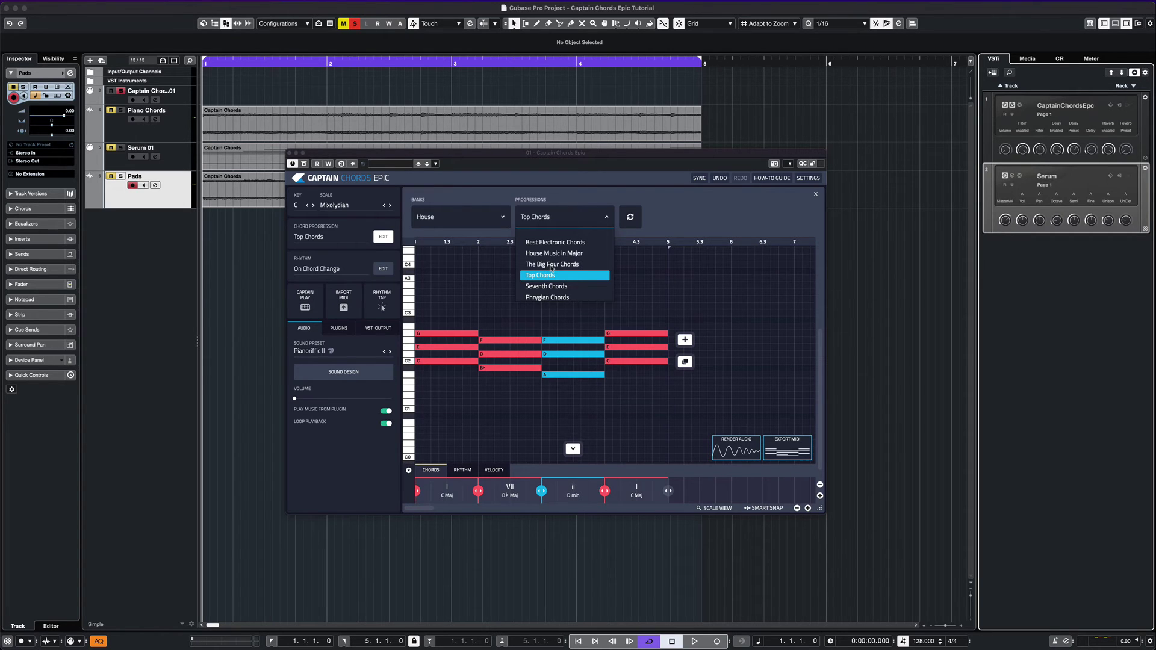
pyautogui.click(547, 297)
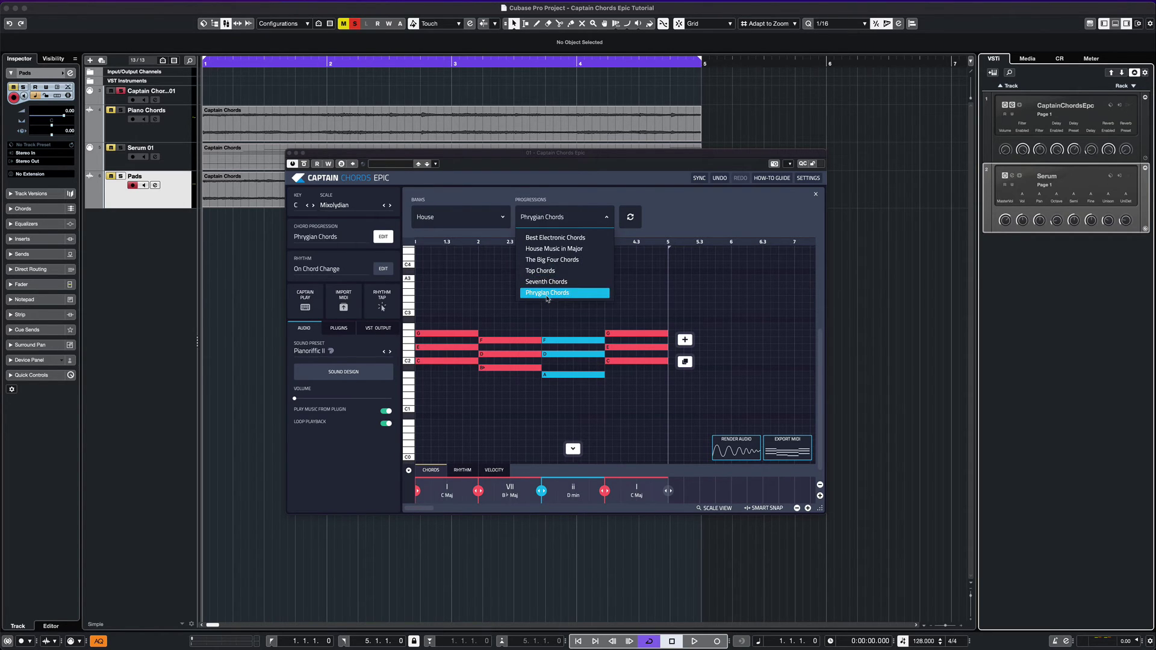
pyautogui.click(599, 199)
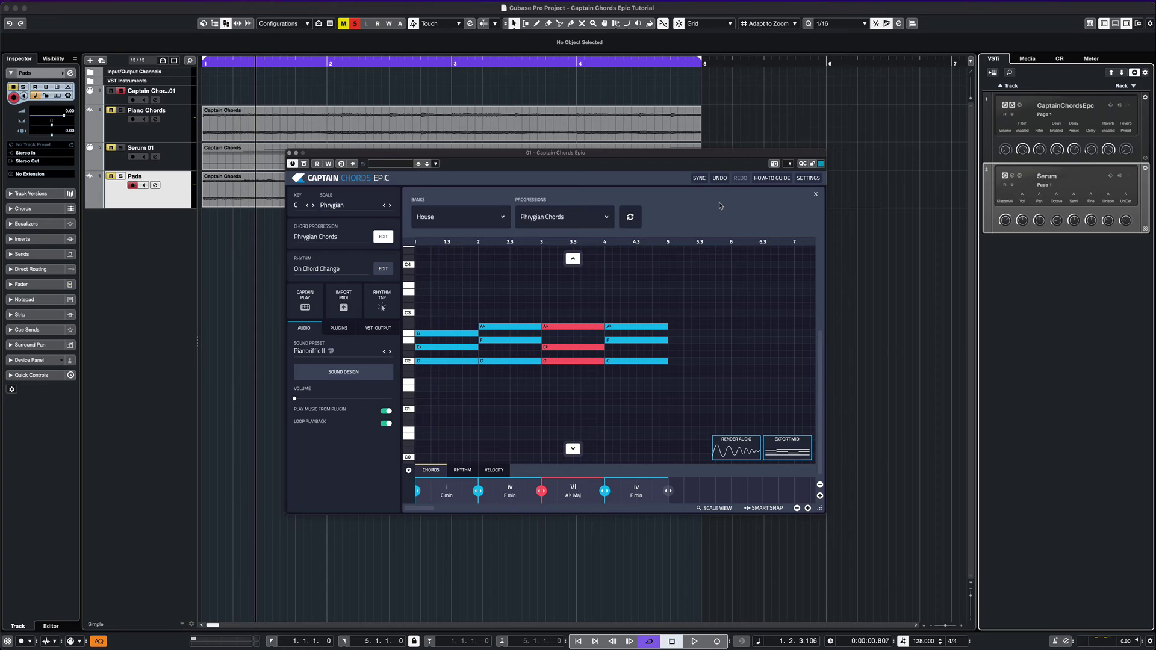
# Play the Phrygian Chords progression from the project start
pyautogui.press('space')
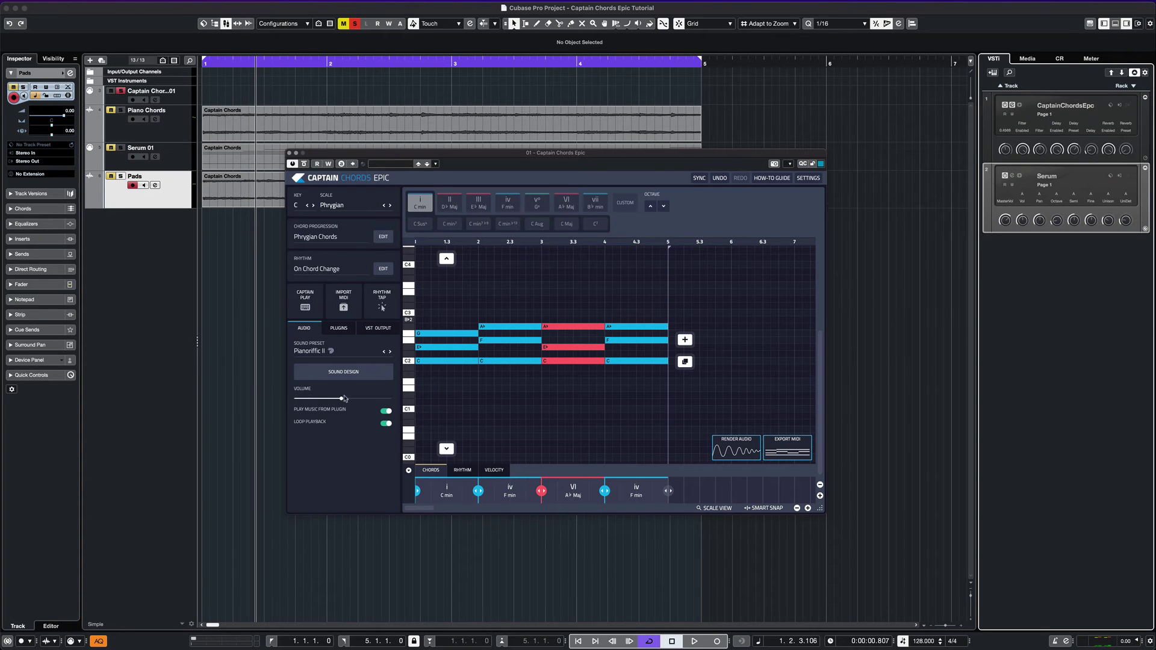
pyautogui.press(',')
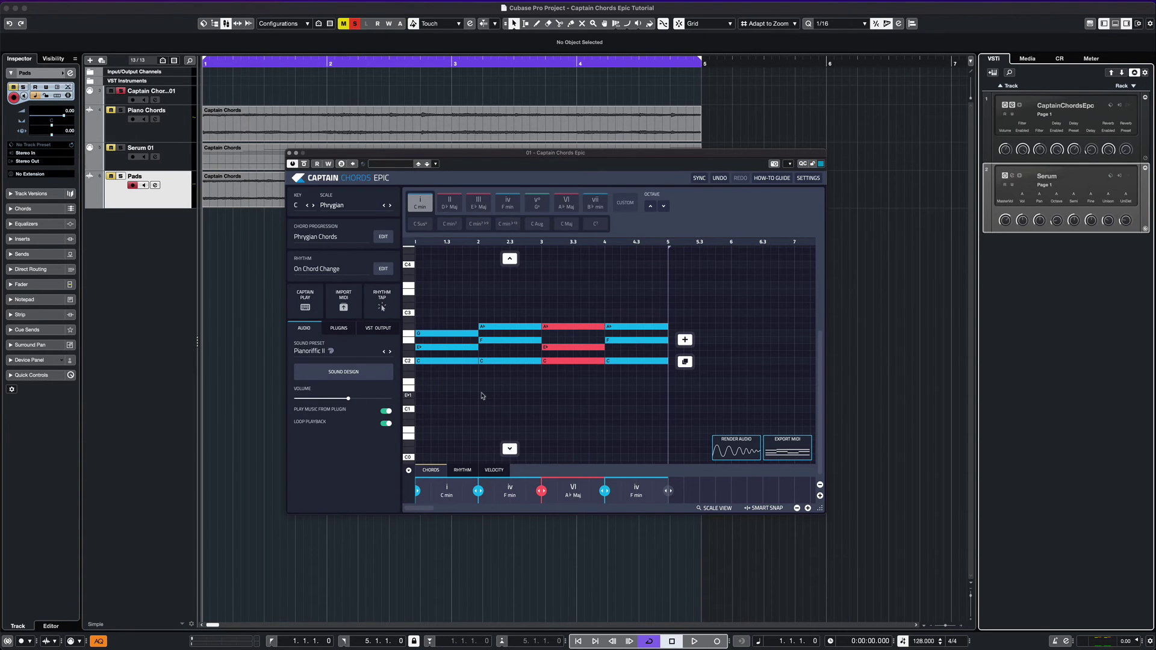
pyautogui.press('space')
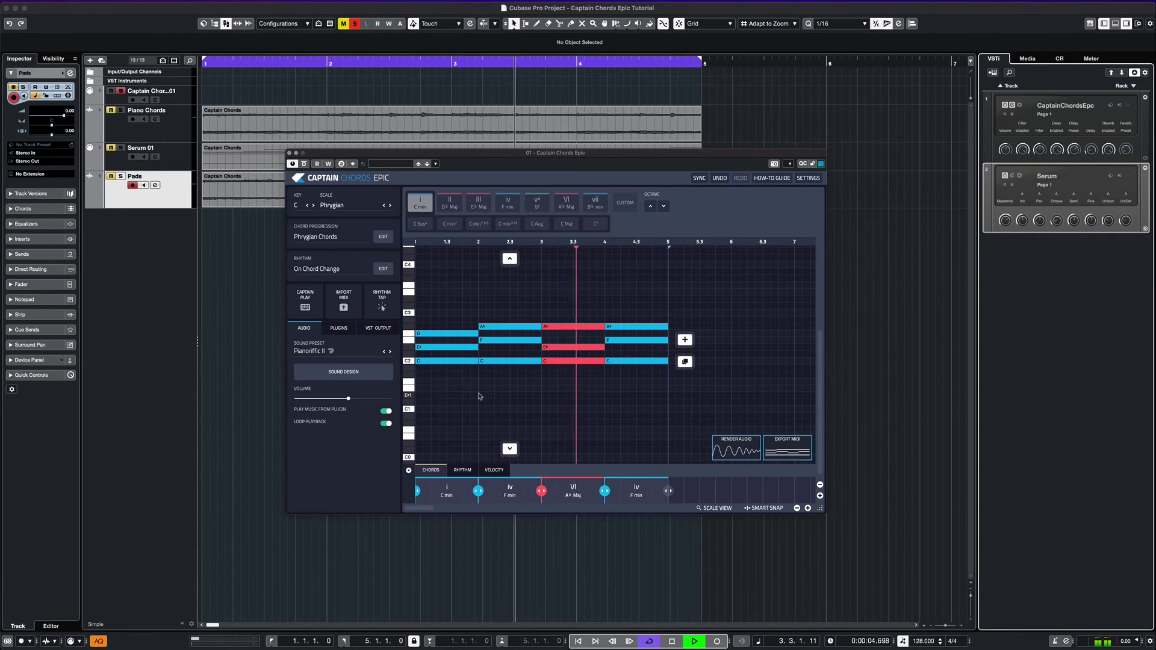
pyautogui.press('space')
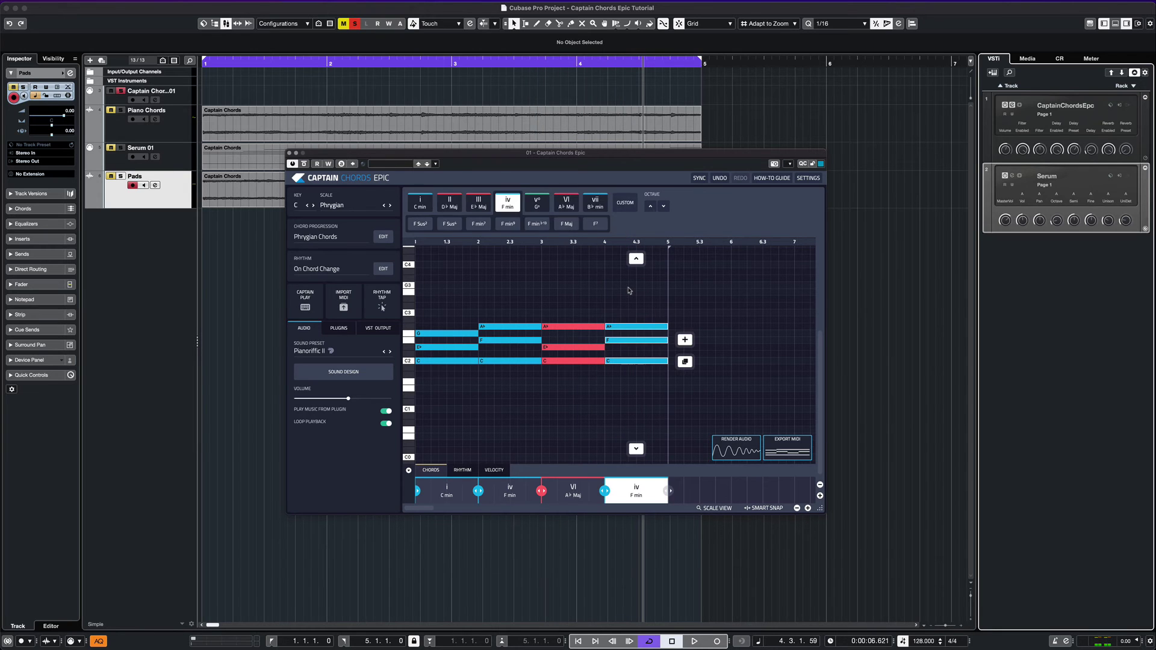
# Apply the On Every Beat rhythm from the Melodic House bank and audition it
pyautogui.click(383, 269)
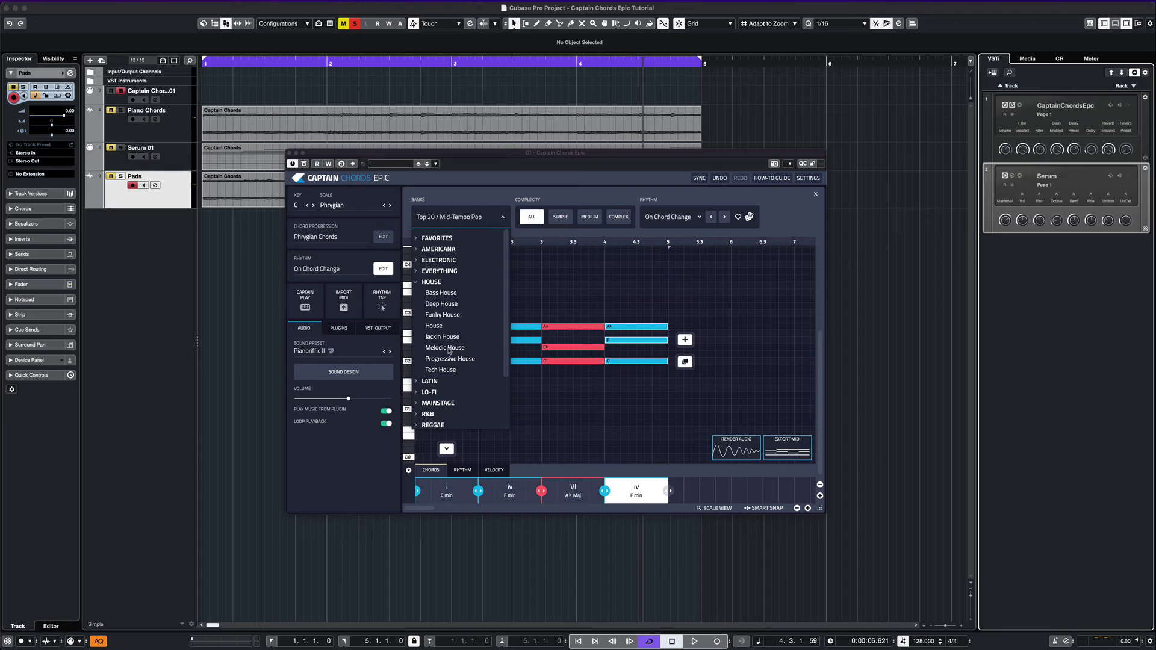
pyautogui.click(446, 348)
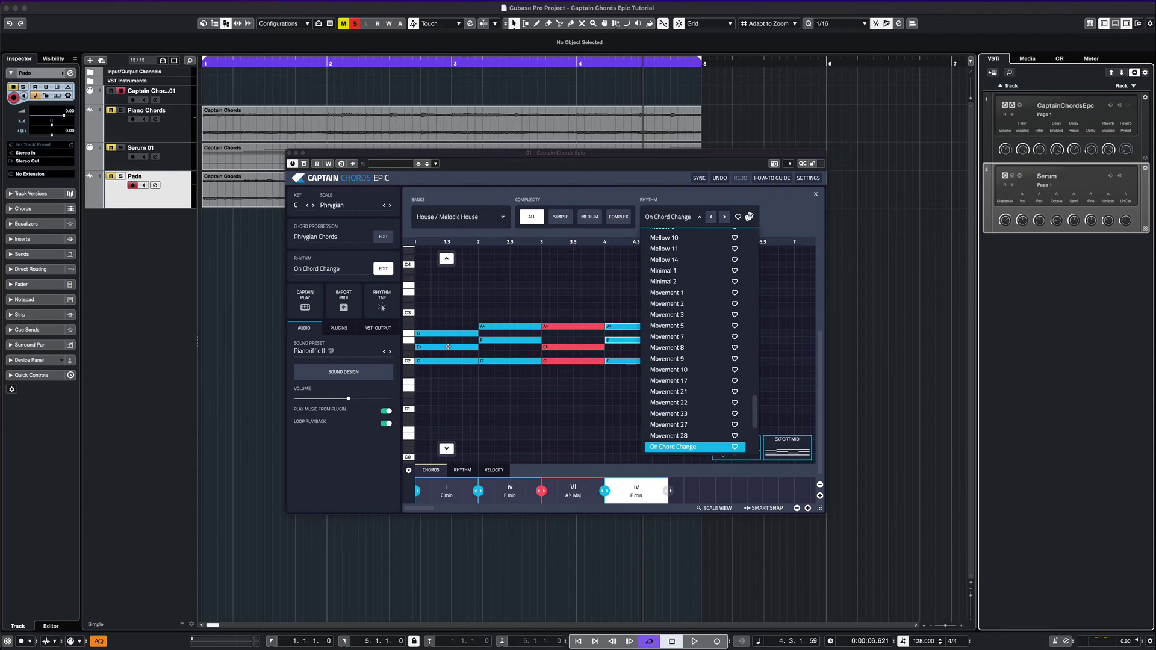
pyautogui.scroll(-5, 691, 286)
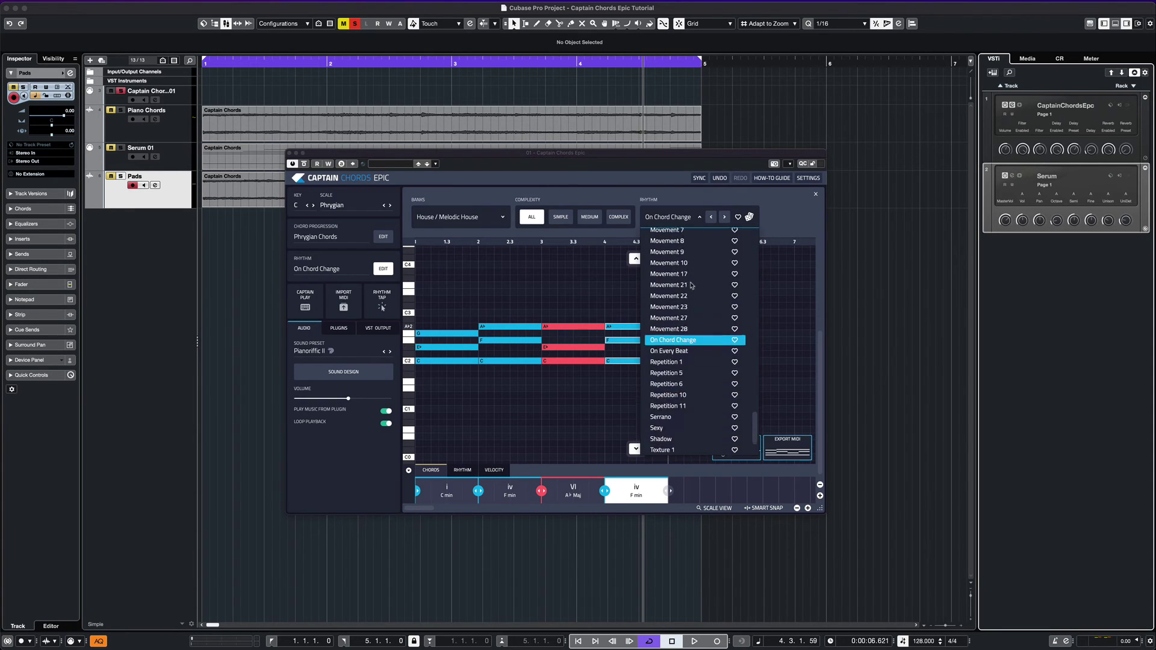
pyautogui.scroll(6, 691, 285)
pyautogui.scroll(-5, 691, 285)
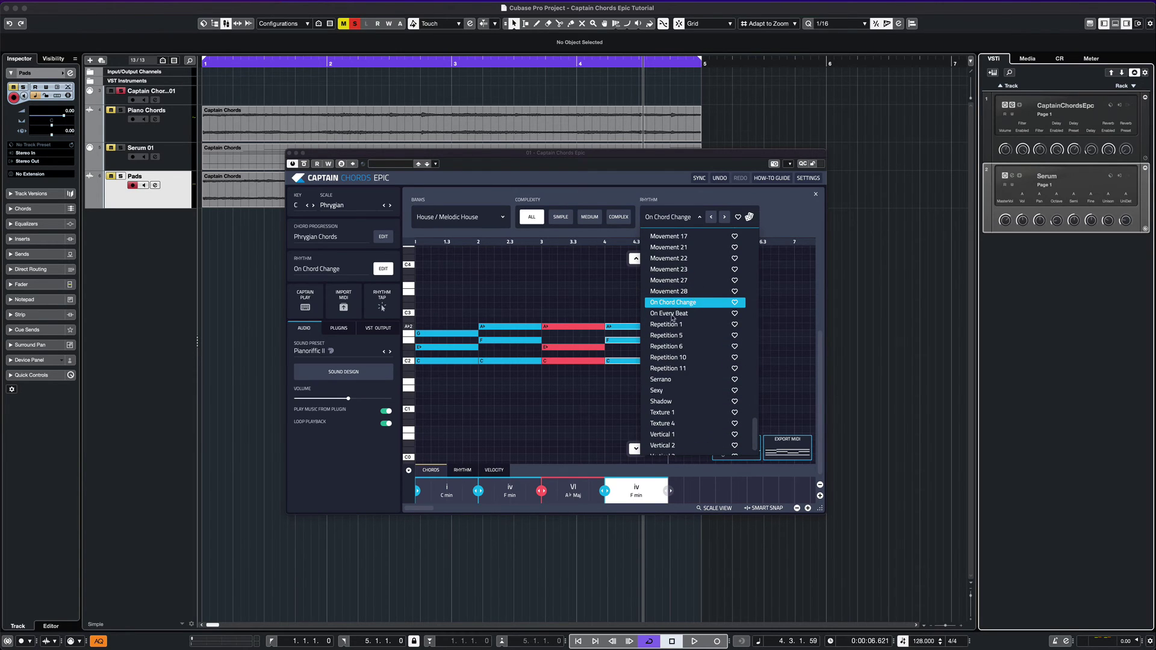
pyautogui.click(673, 314)
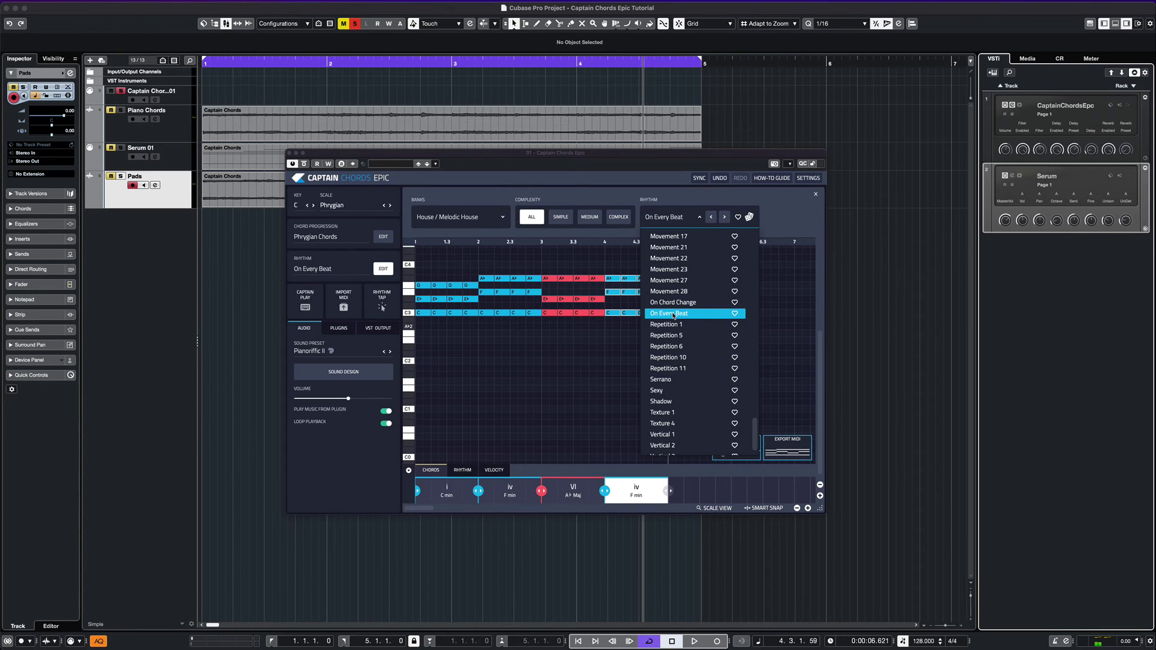
pyautogui.press('space')
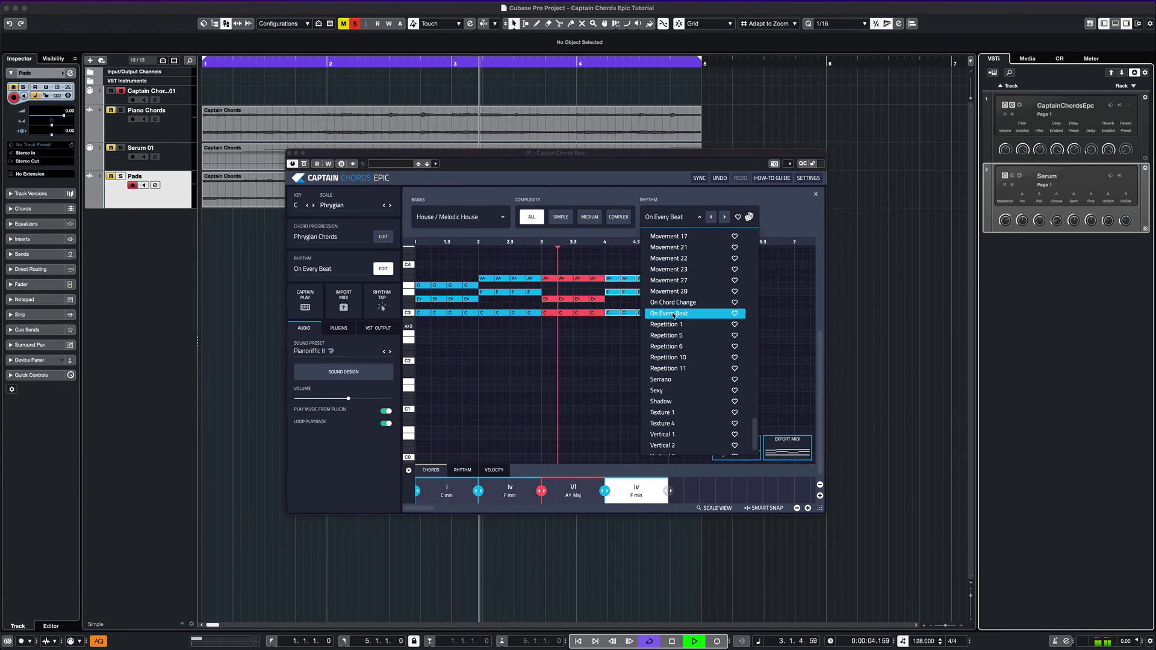
pyautogui.press('space')
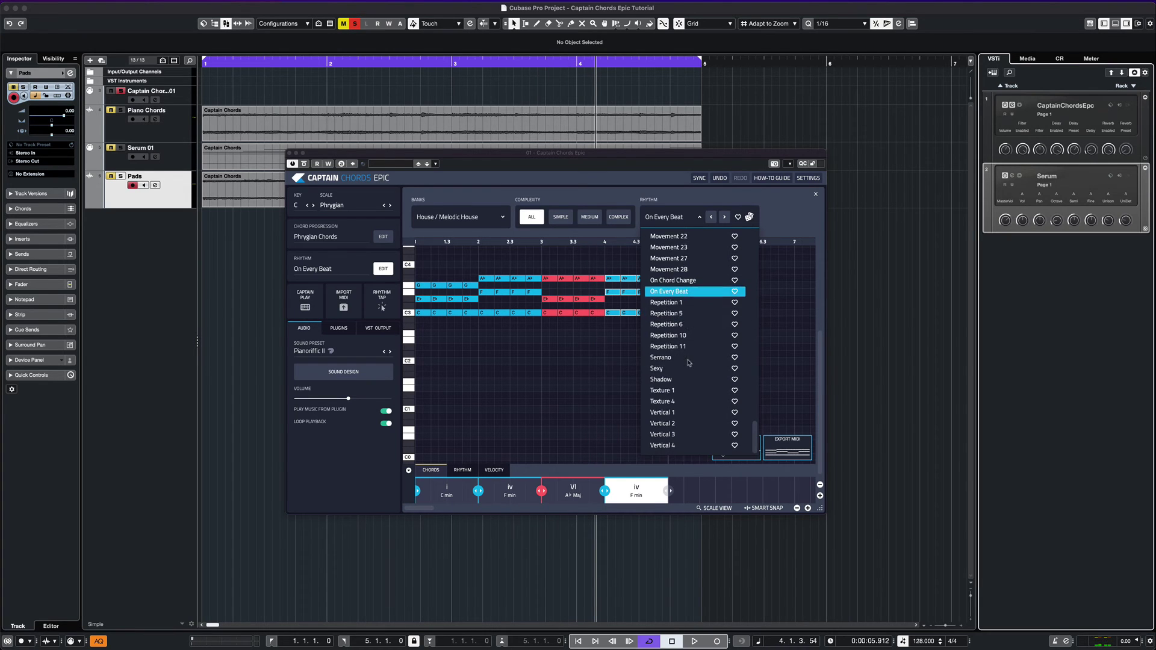
# Switch to the Movement 1 rhythm and play it from the project start
pyautogui.scroll(4, 671, 289)
pyautogui.click(671, 245)
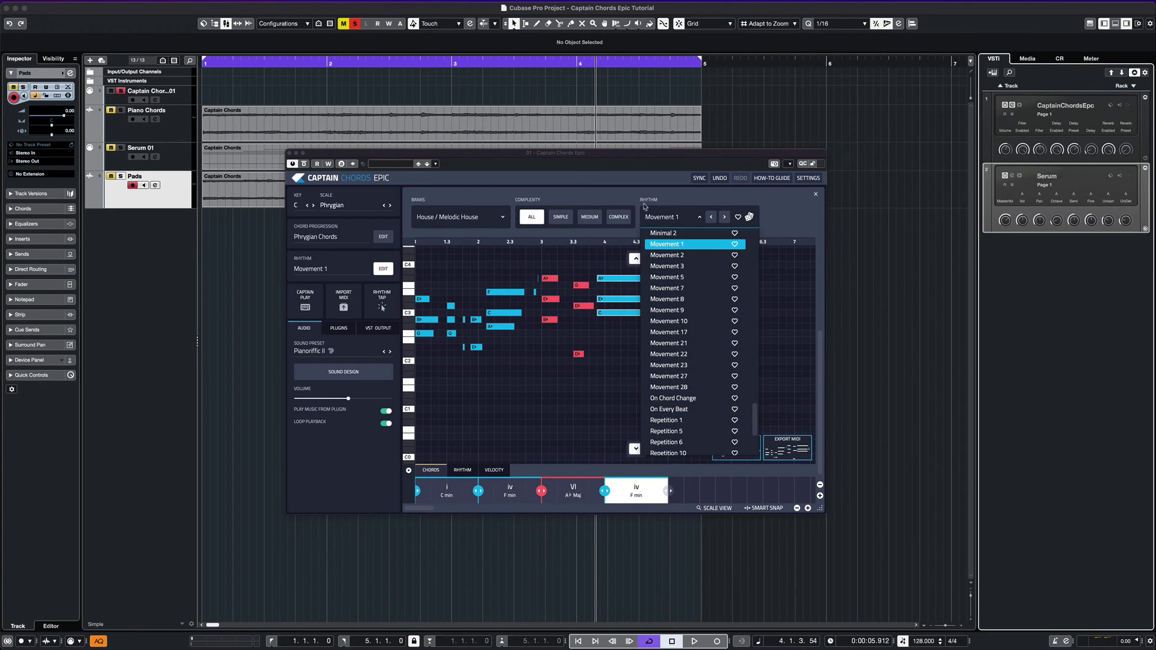
pyautogui.click(677, 198)
pyautogui.press('Home')
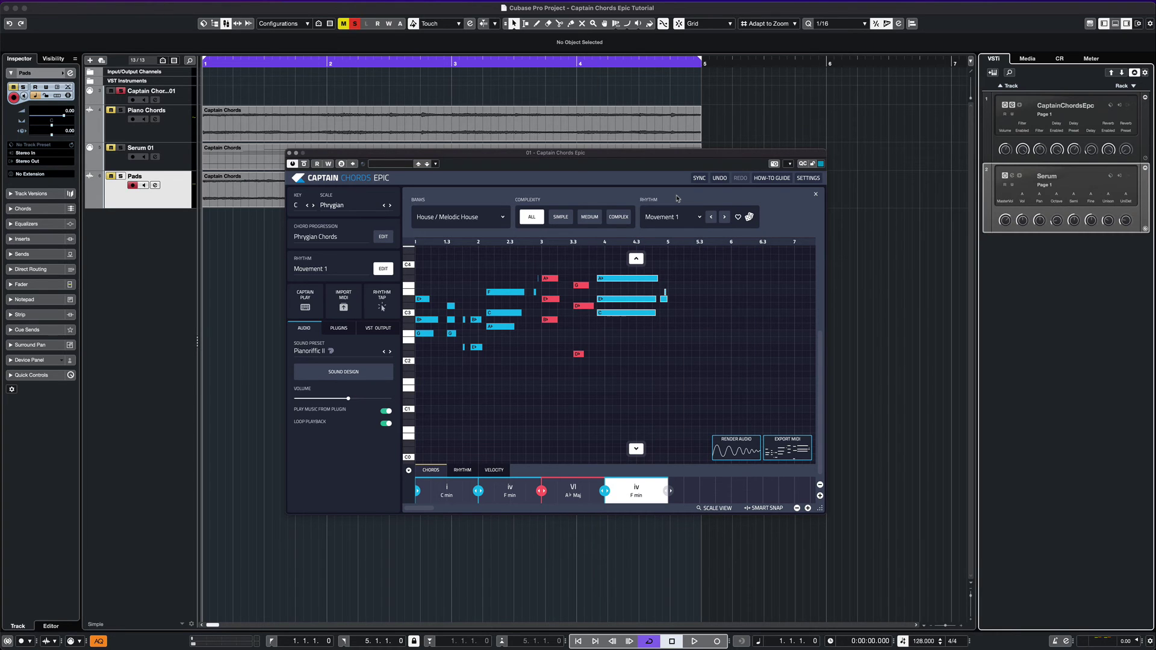
pyautogui.press('space')
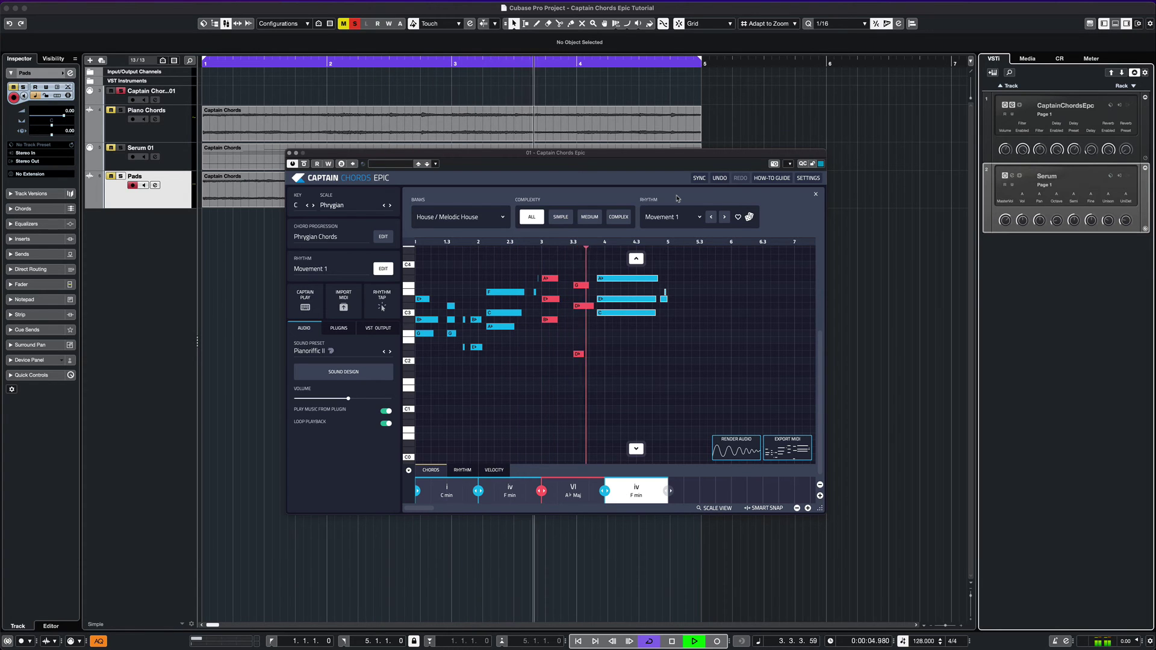
pyautogui.press('space')
# Audition the Movement 5 rhythm on the progression, then bring up the rhythm list
pyautogui.click(672, 218)
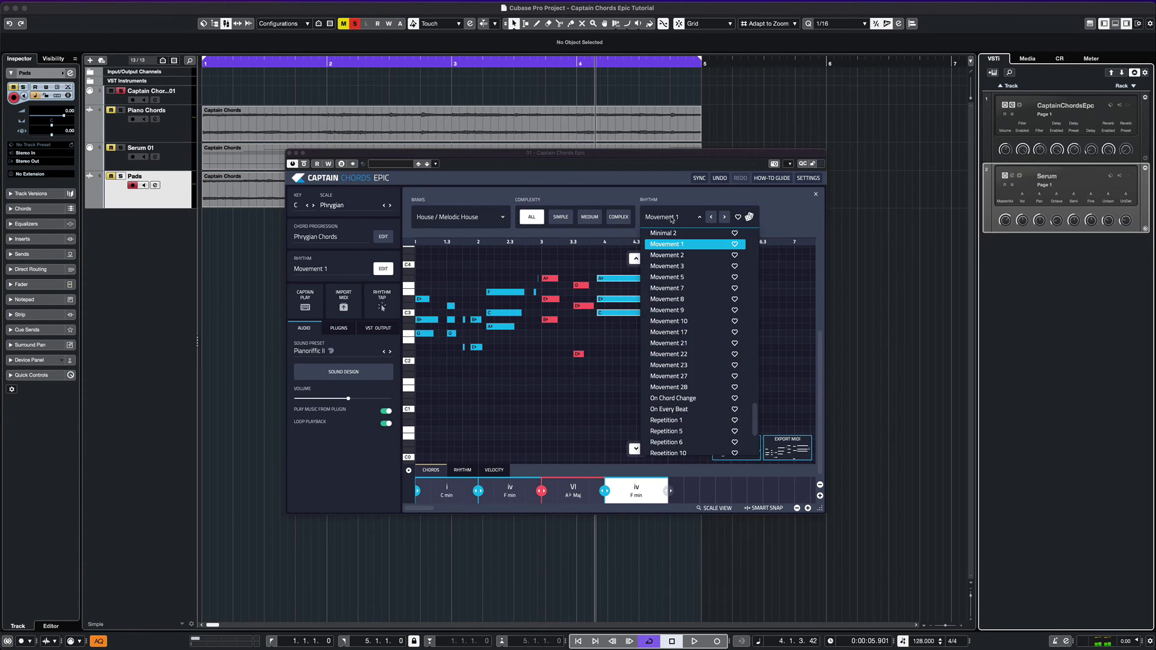
pyautogui.click(673, 278)
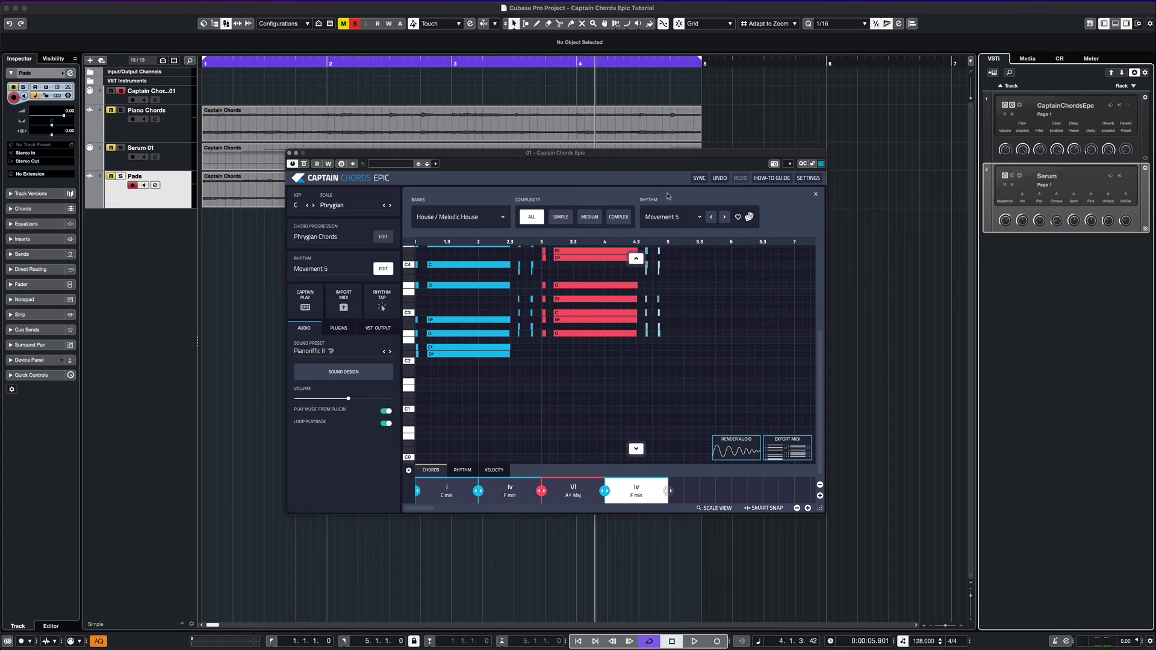
pyautogui.press('space')
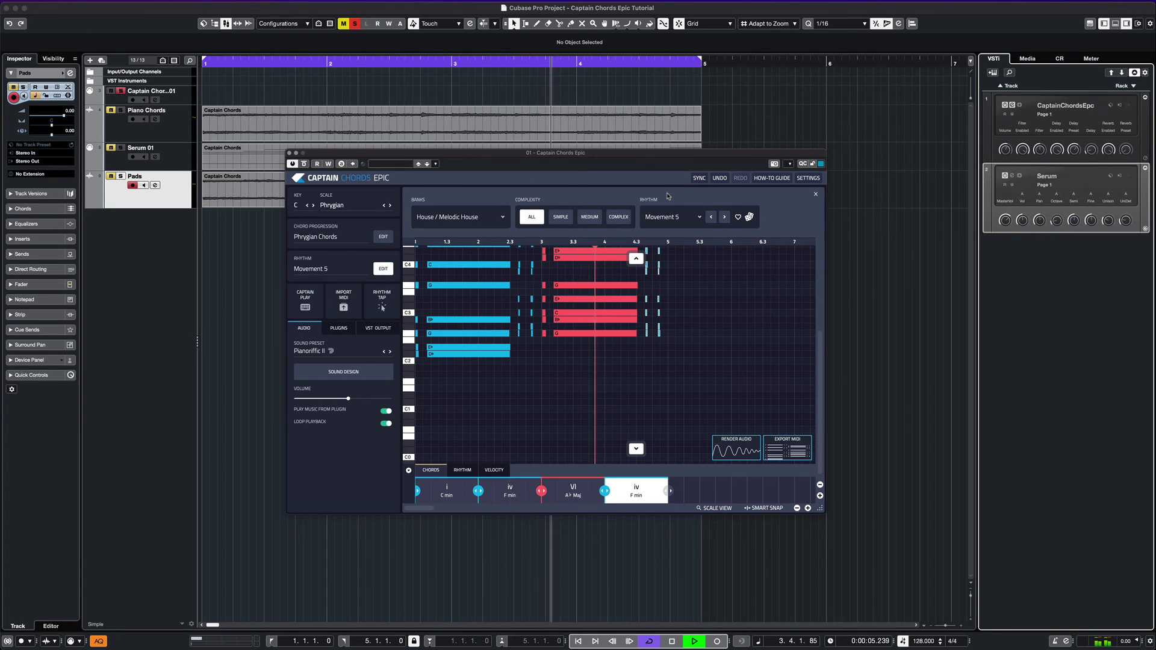
pyautogui.press('space')
pyautogui.click(684, 221)
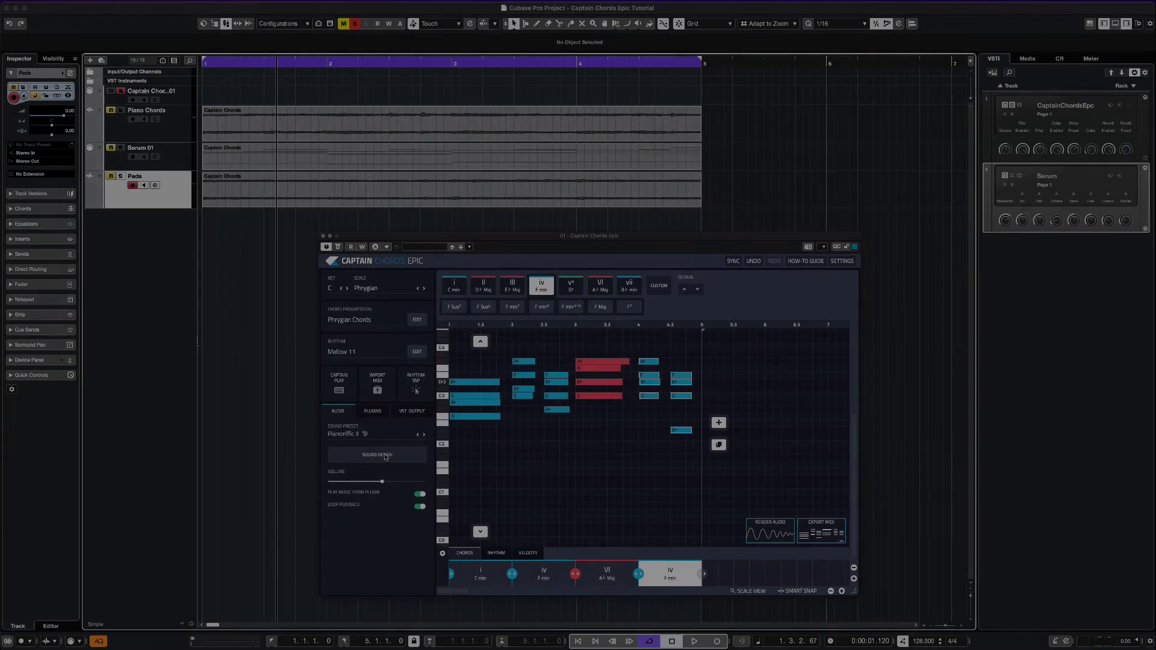
# Raise Pianoriffic II's mod wheel amount and set its global delay to 1/16
pyautogui.click(385, 456)
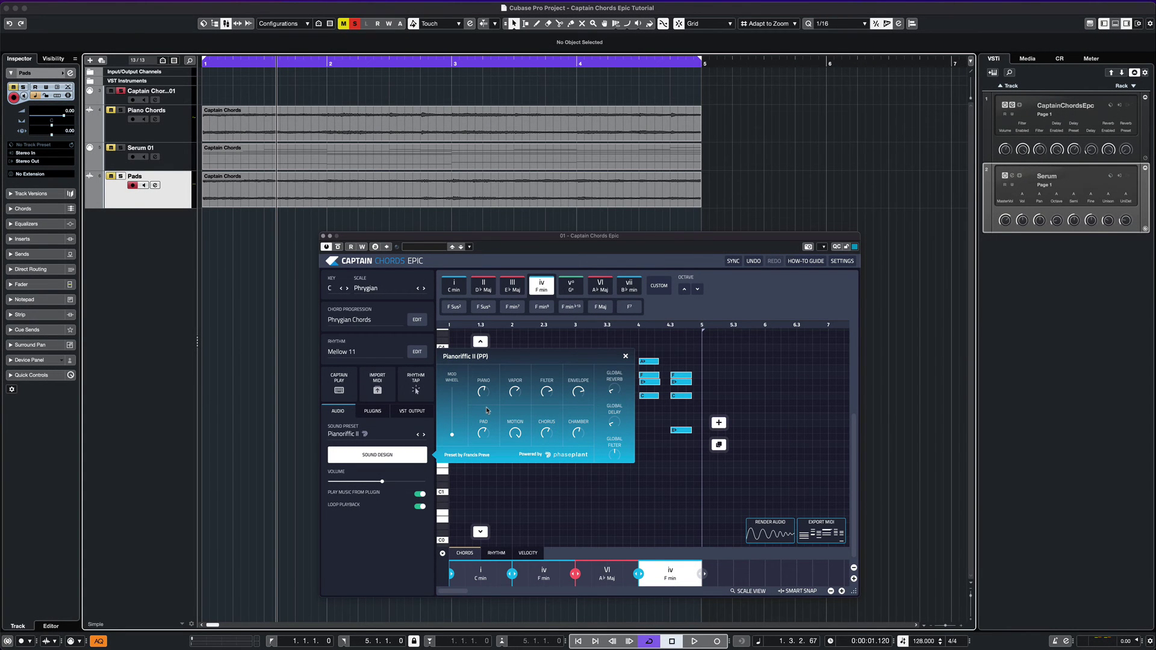
pyautogui.press('space')
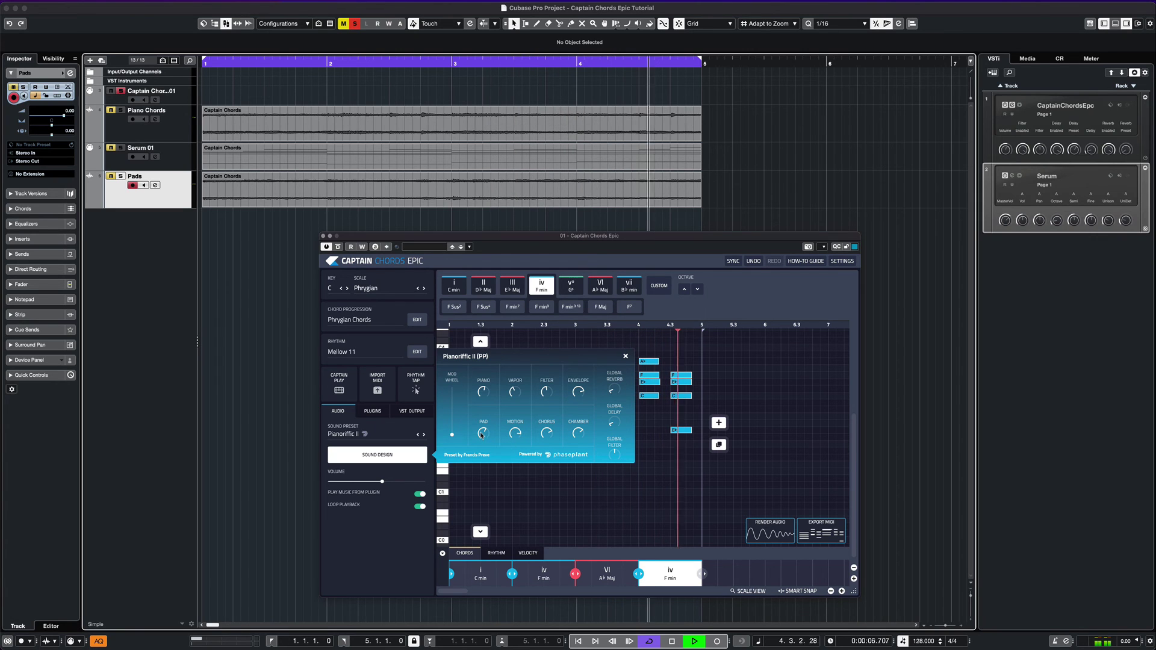
pyautogui.moveTo(452, 434); pyautogui.dragTo(453, 407)
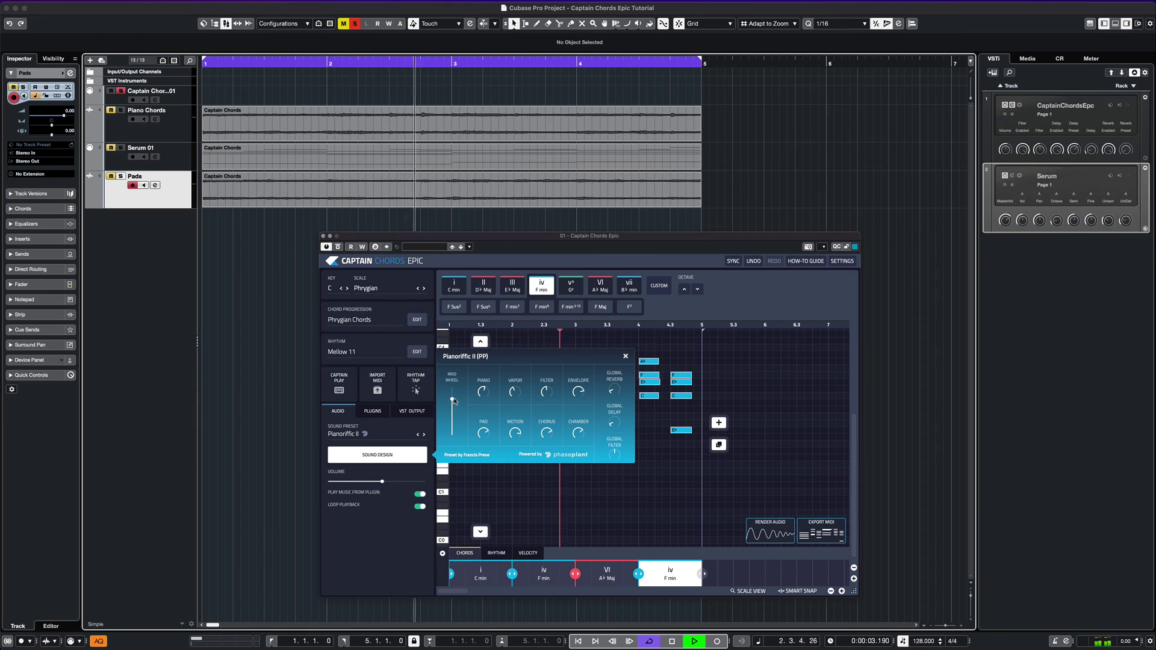
pyautogui.moveTo(613, 413)
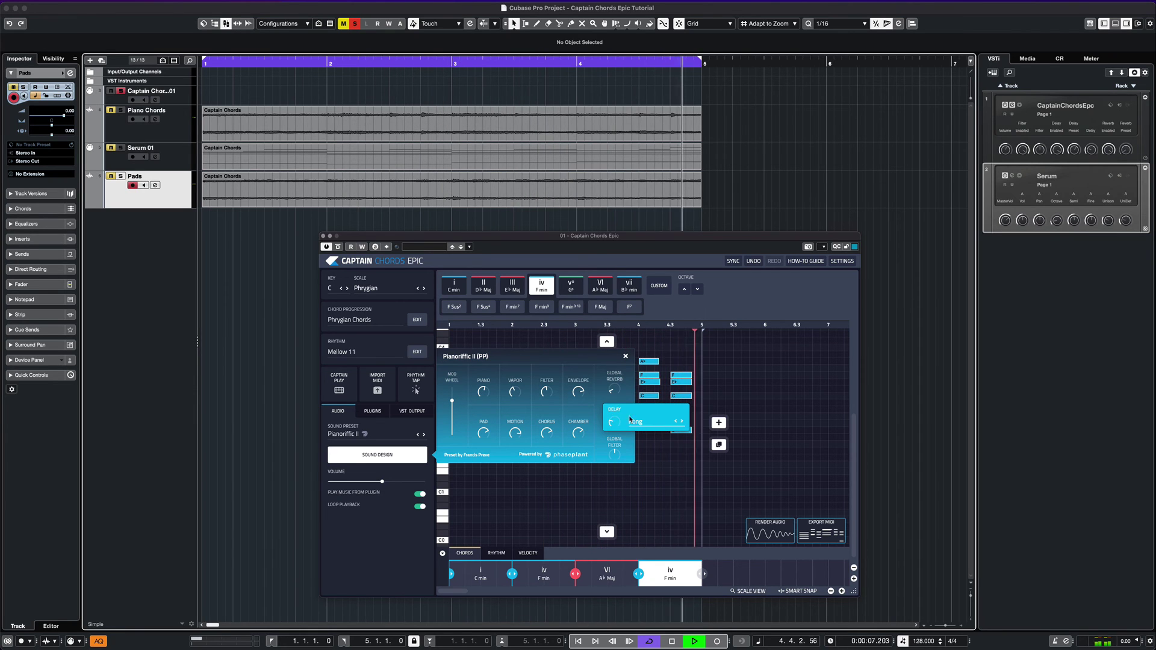
pyautogui.click(648, 425)
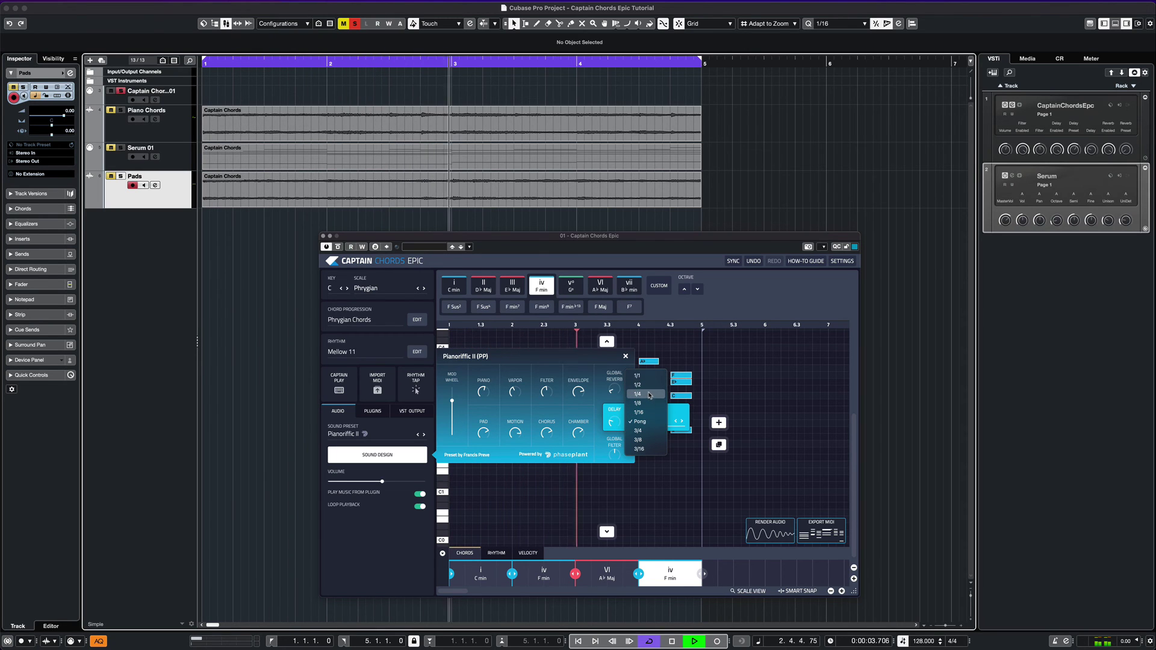
pyautogui.click(647, 413)
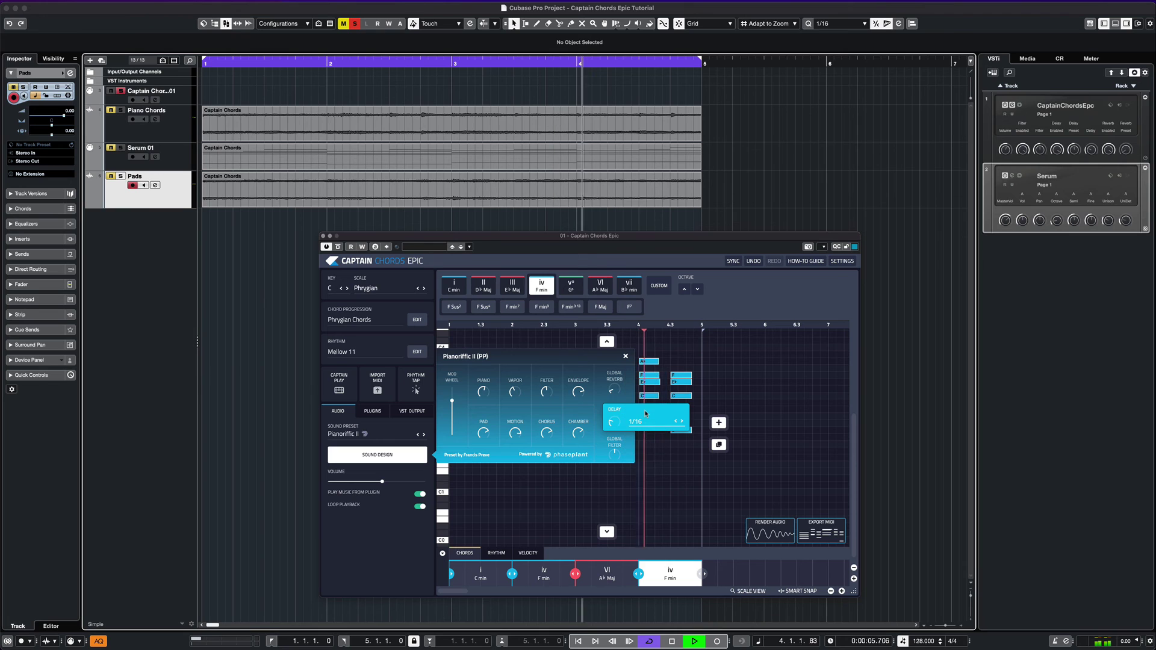
# Change the global reverb to Spring and close the sound design panel
pyautogui.moveTo(612, 373)
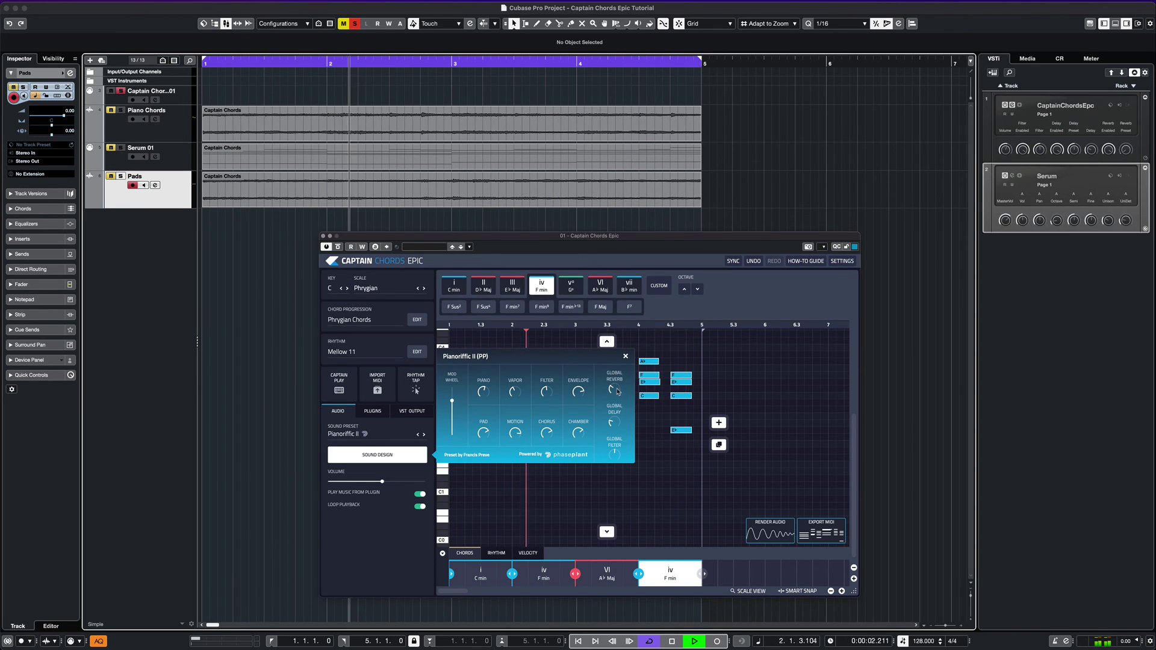
pyautogui.click(632, 390)
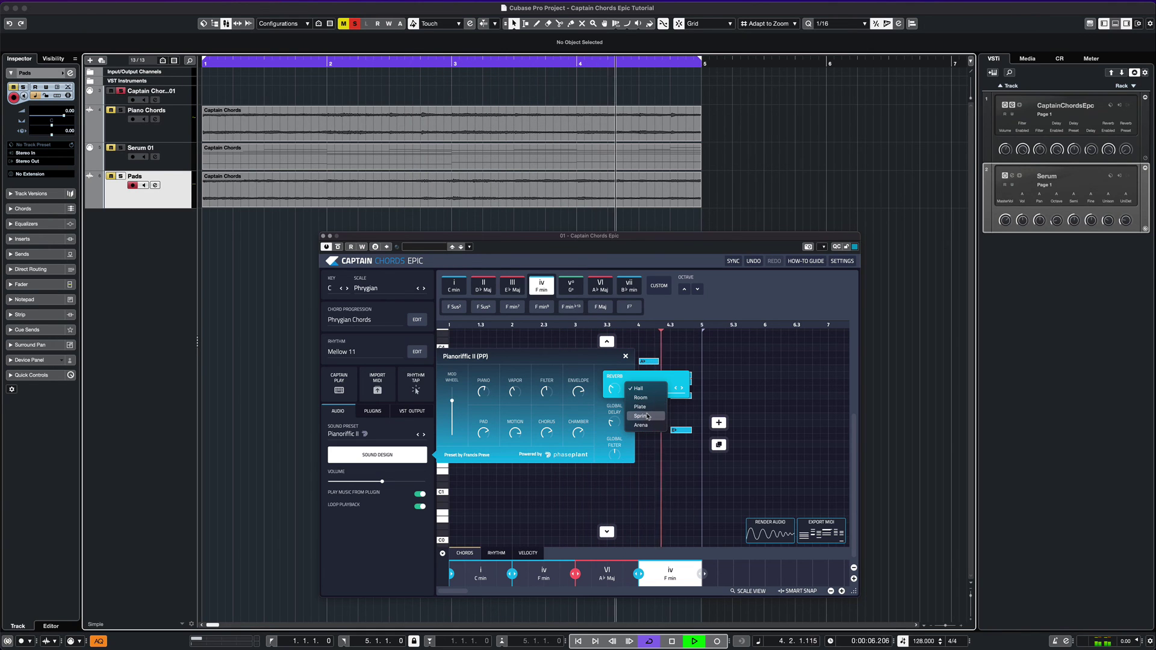
pyautogui.click(647, 416)
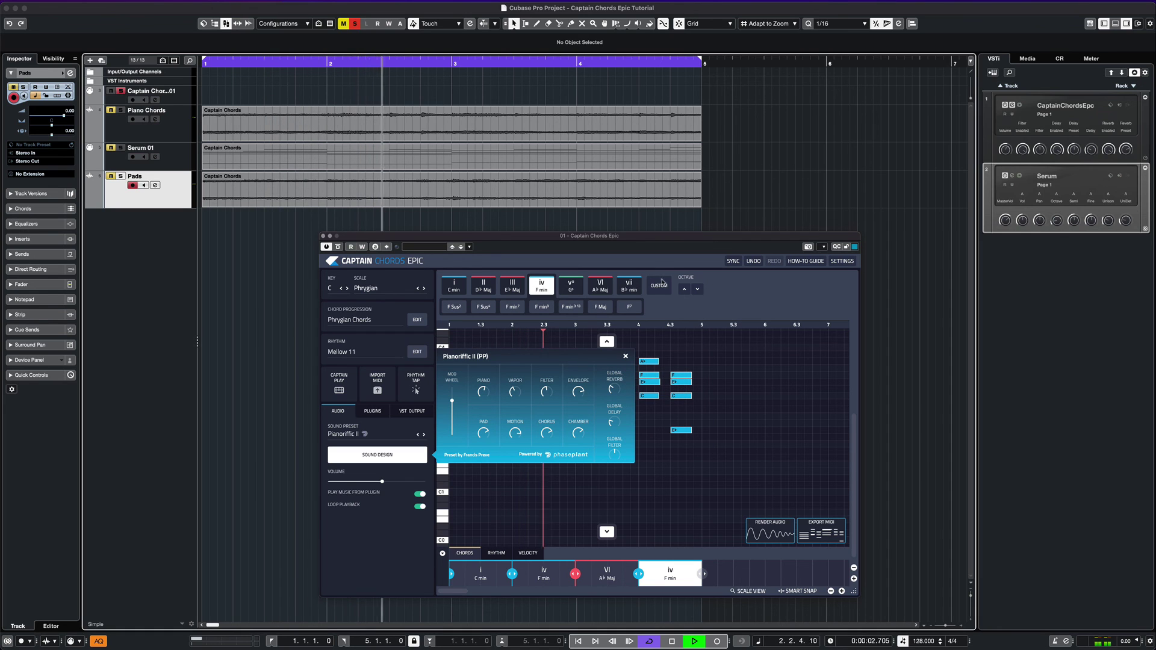
pyautogui.click(675, 277)
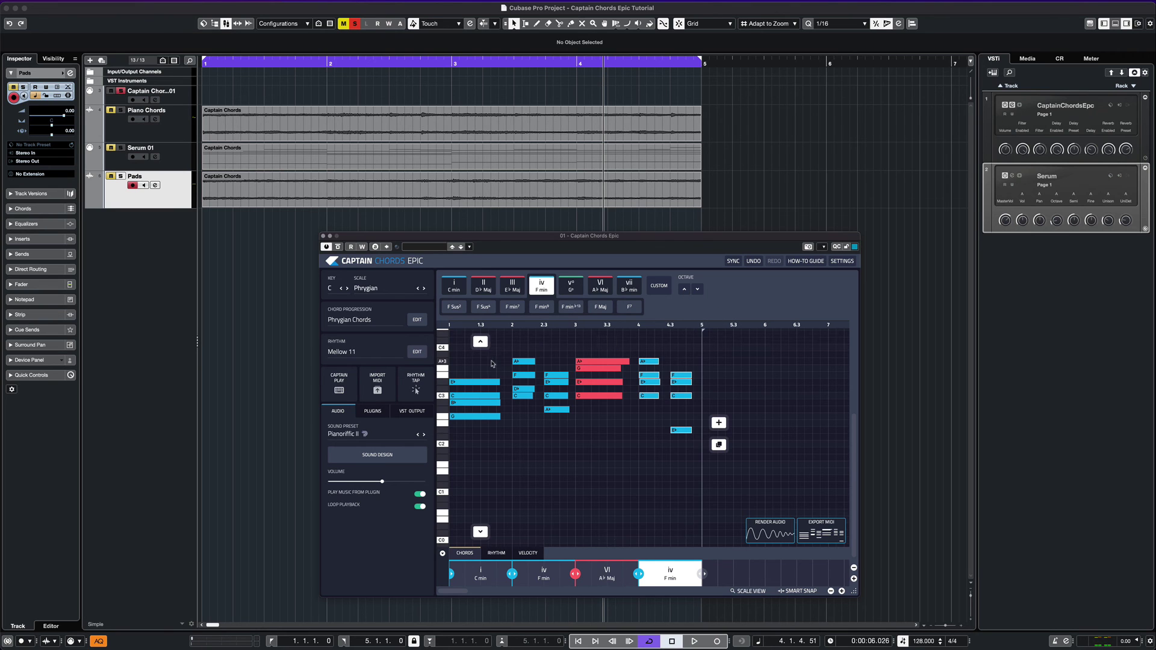
# Select all chord notes in the piano roll, raise them one octave, and stop playback
pyautogui.scroll(2, 542, 421)
pyautogui.moveTo(464, 364); pyautogui.dragTo(688, 488)
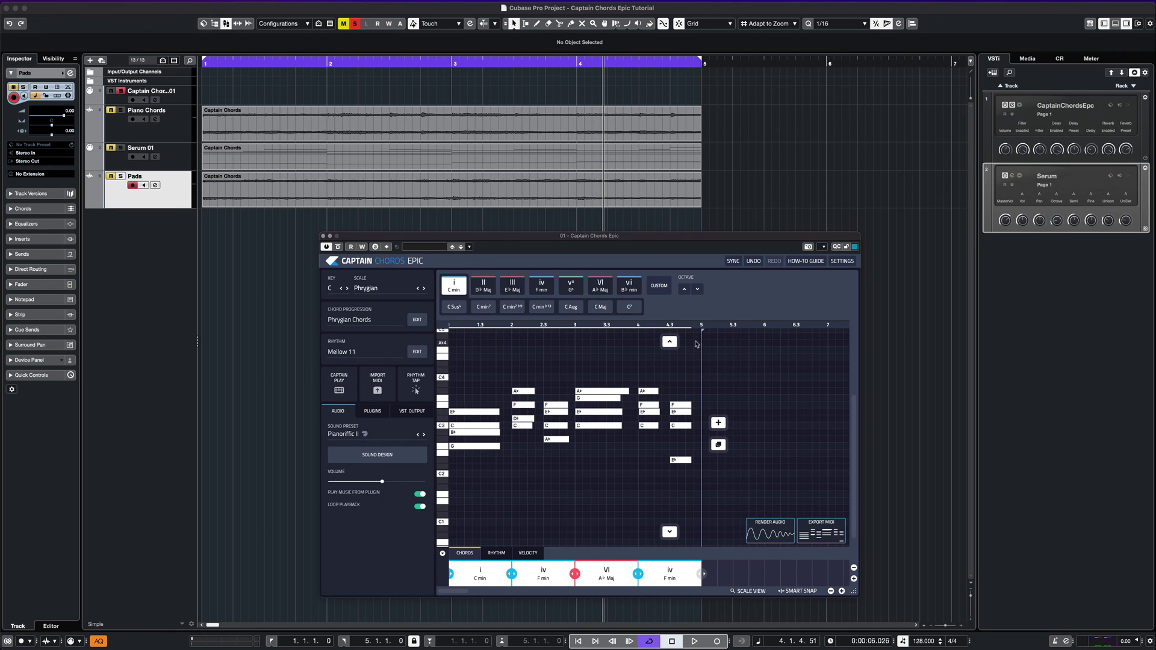
pyautogui.click(684, 290)
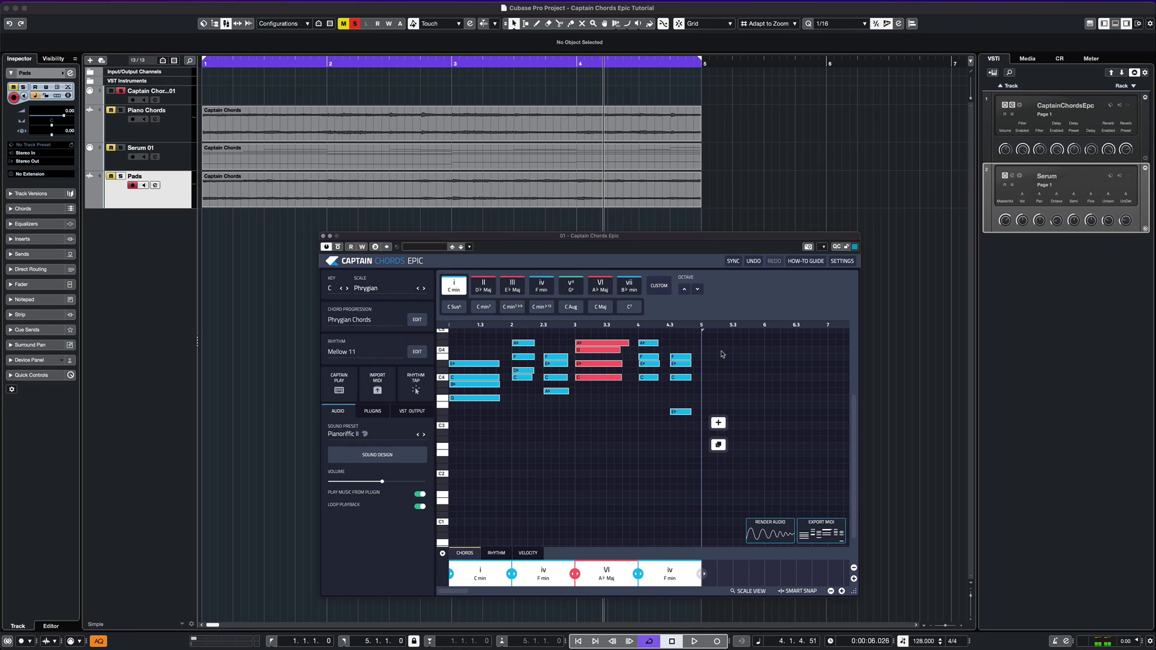
pyautogui.press('space')
pyautogui.press('space')
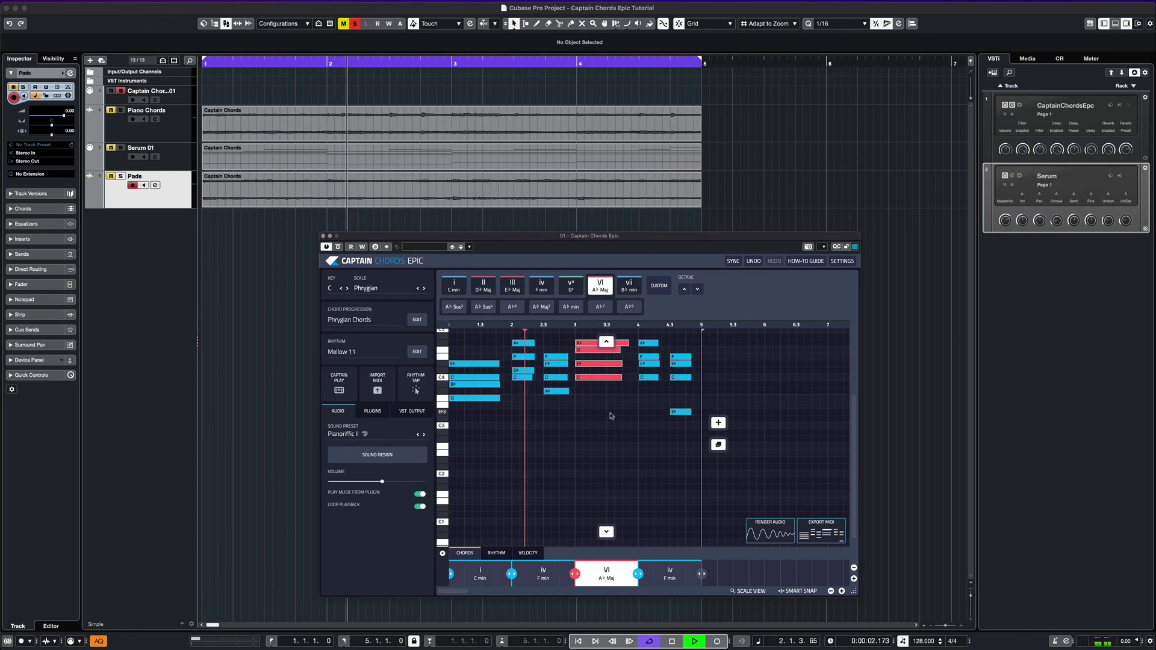
pyautogui.scroll(2, 611, 416)
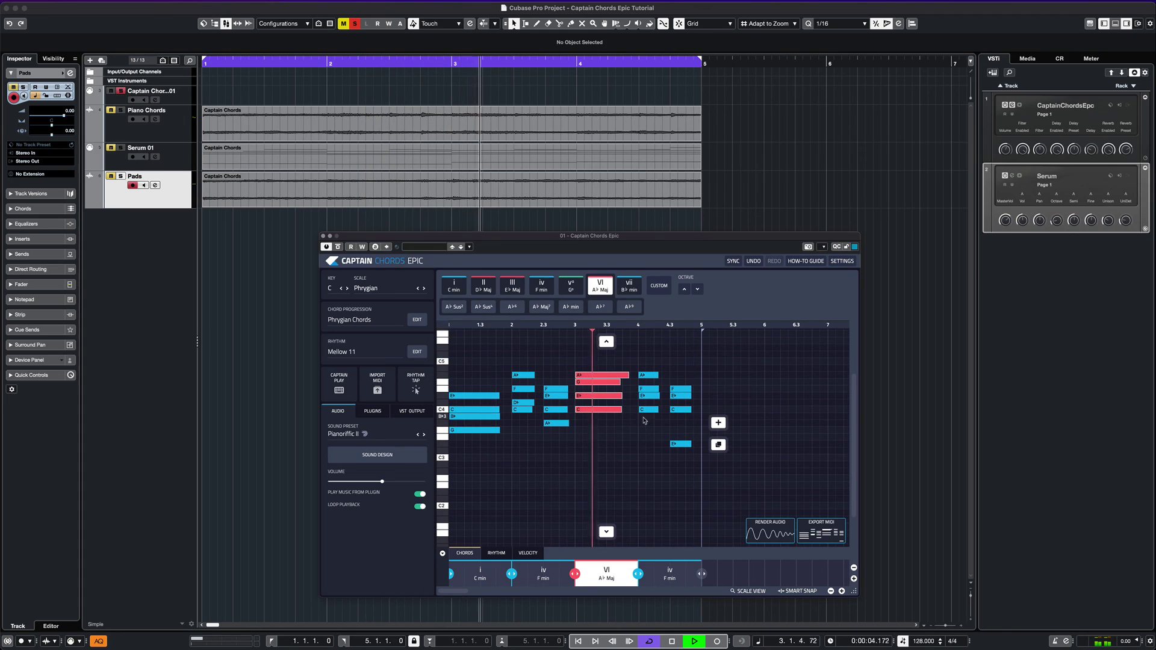